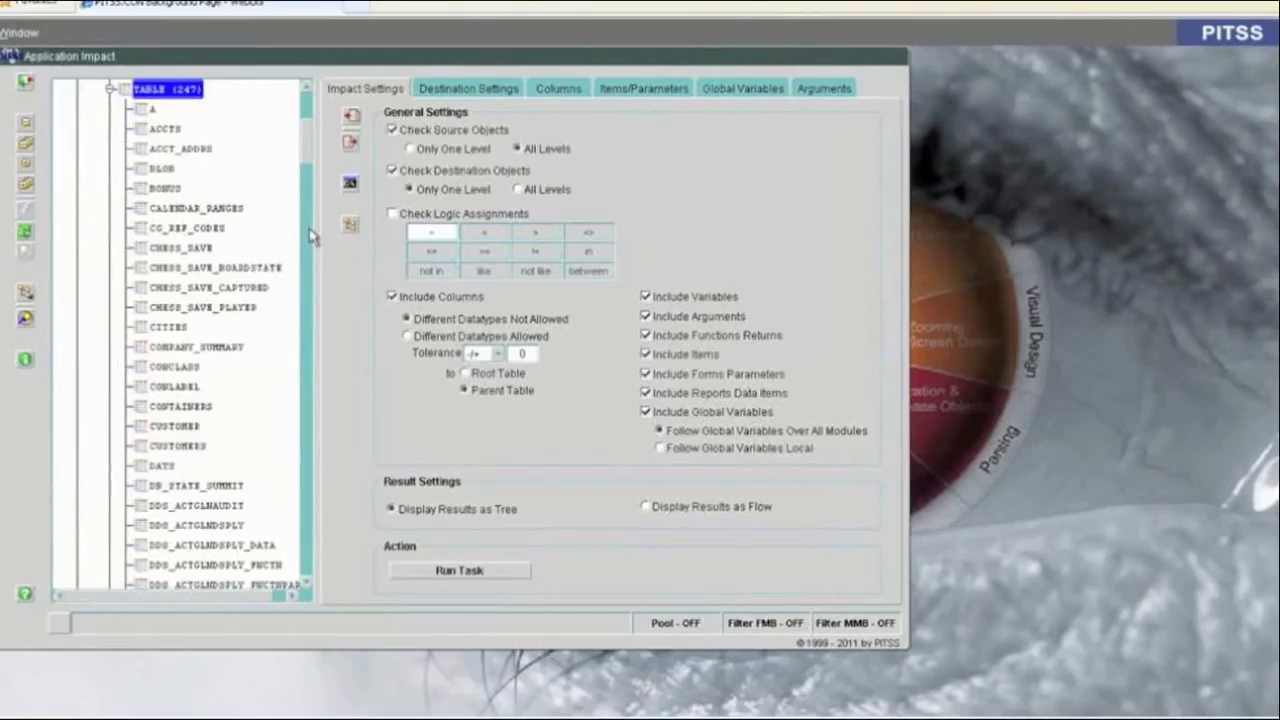
# Locate the S_ORD table among the database tables and expand it to examine its columns and datatypes.
pyautogui.moveTo(314, 145); pyautogui.dragTo(306, 538)
pyautogui.click(155, 287)
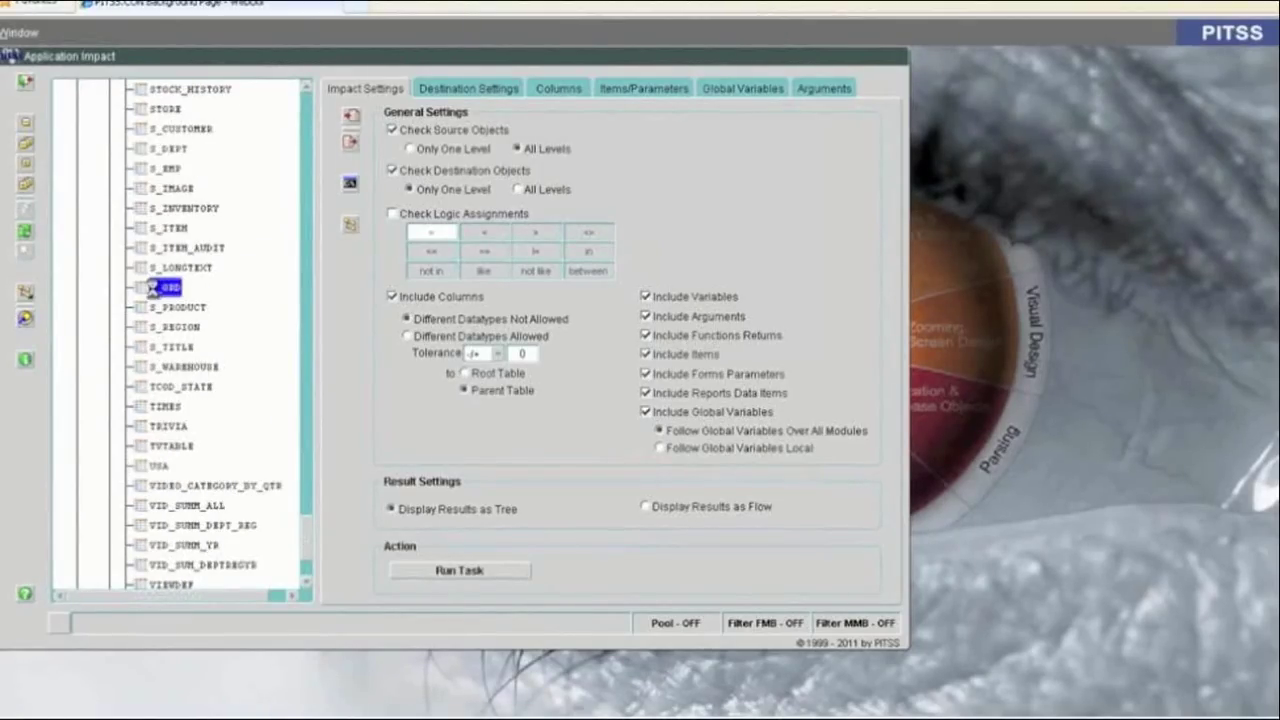
pyautogui.click(127, 287)
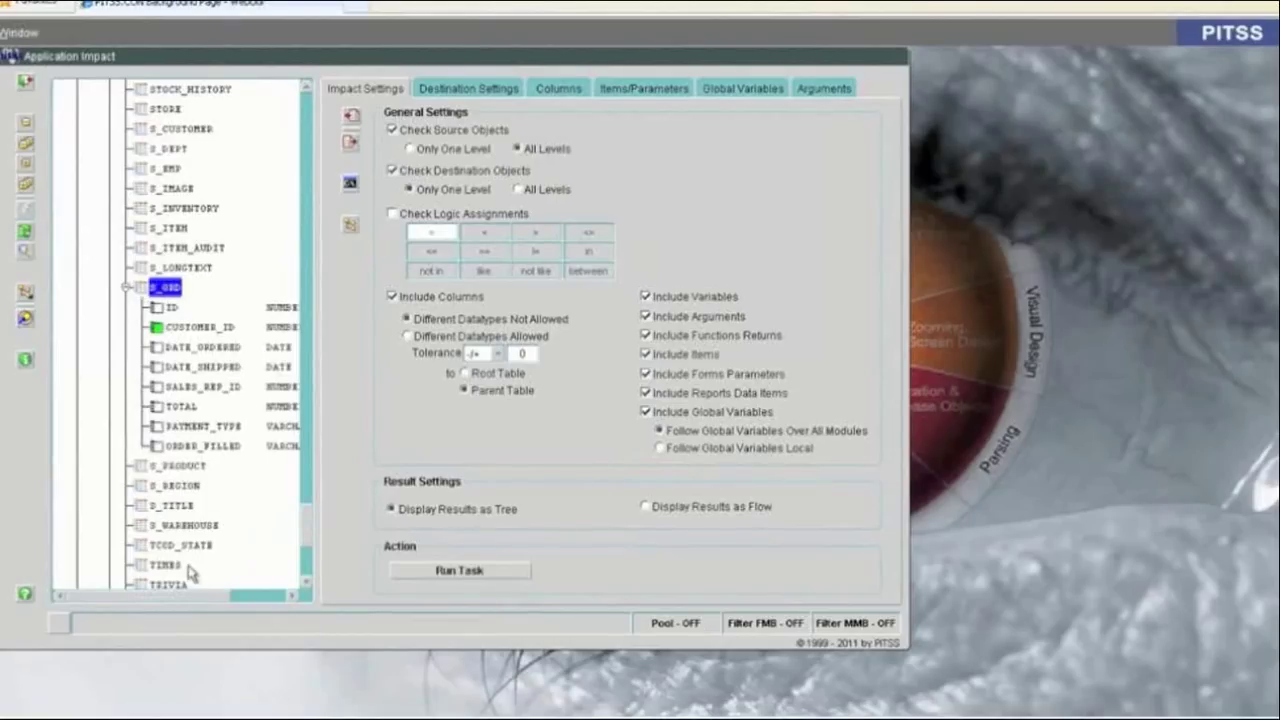
pyautogui.click(199, 597)
pyautogui.moveTo(199, 598); pyautogui.dragTo(205, 598)
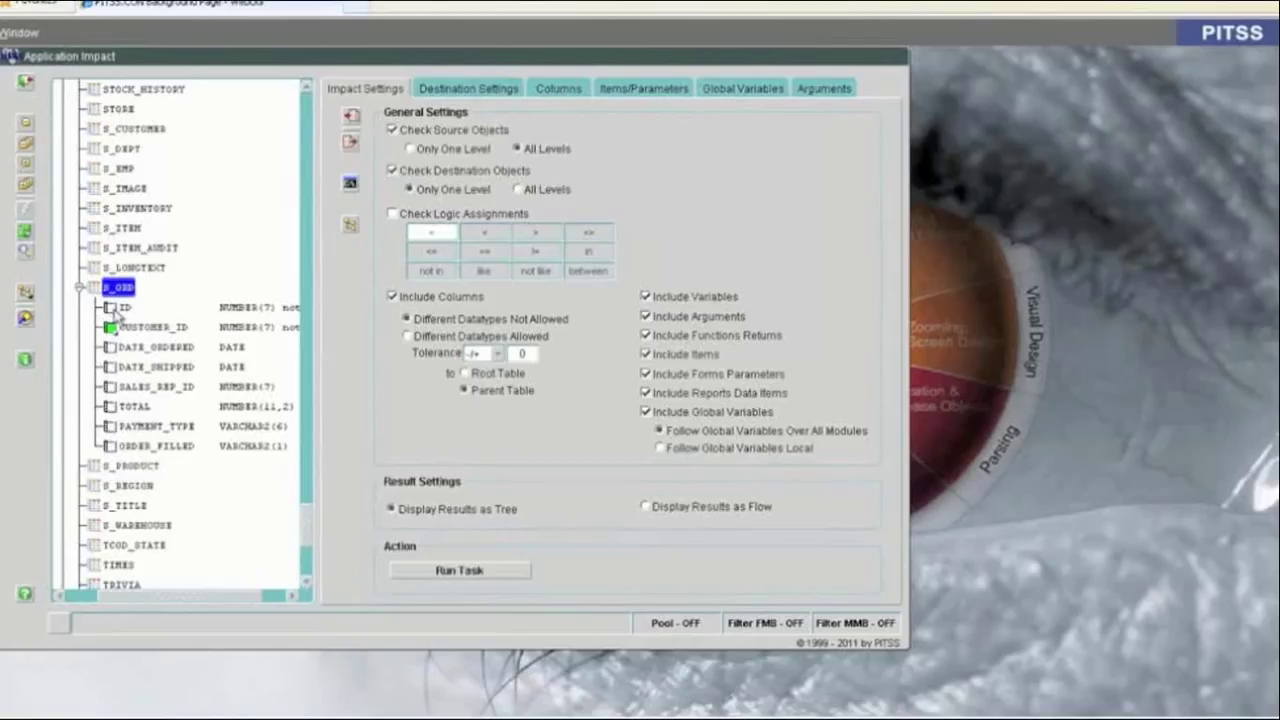
pyautogui.click(116, 312)
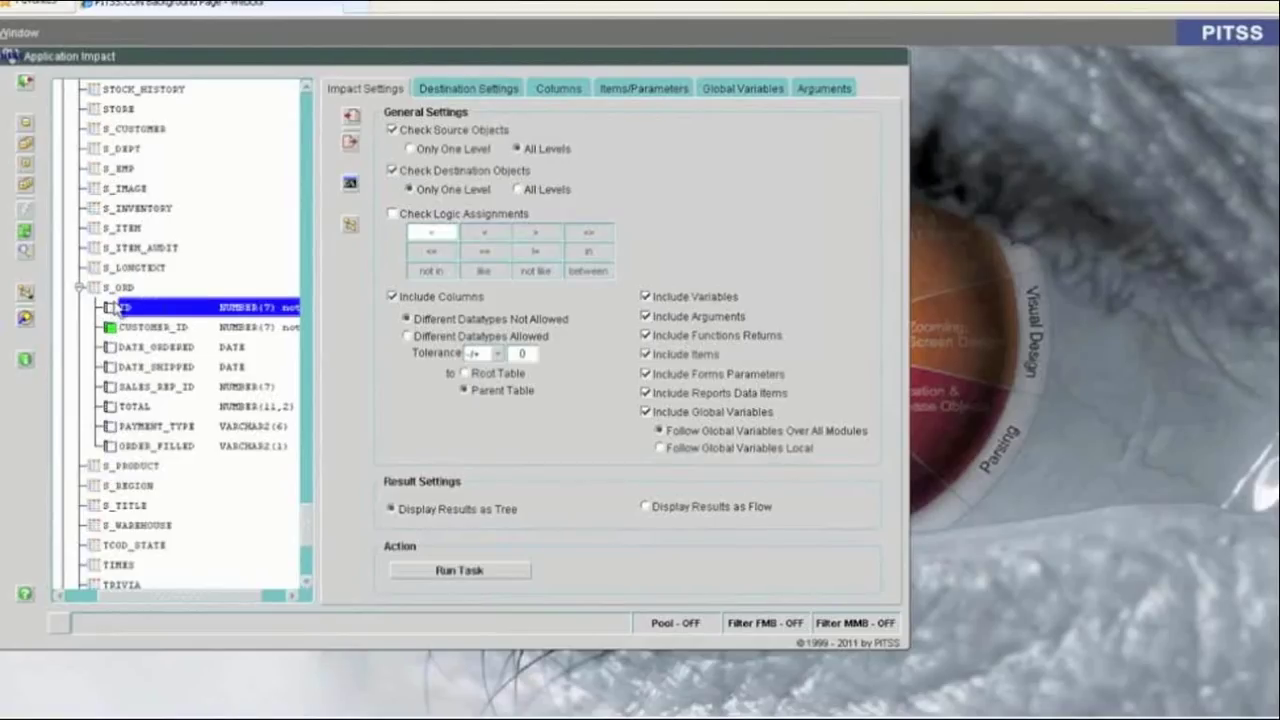
pyautogui.rightClick(118, 308)
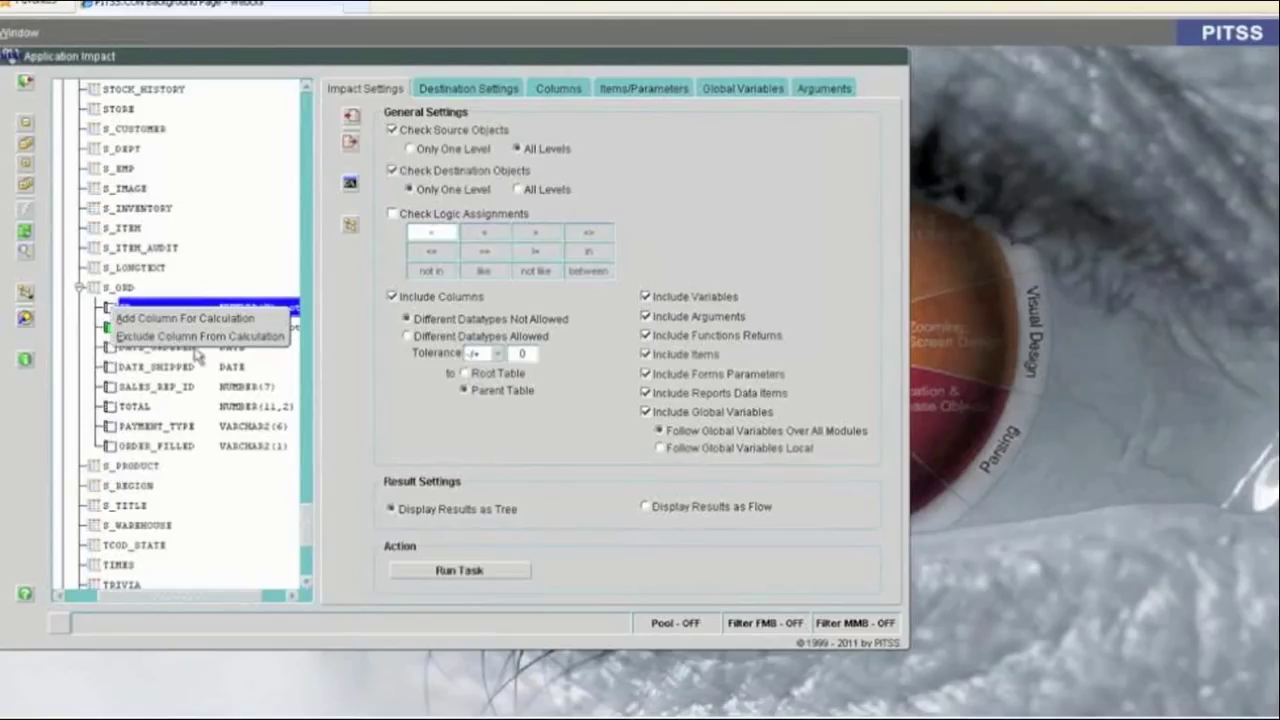
pyautogui.click(354, 360)
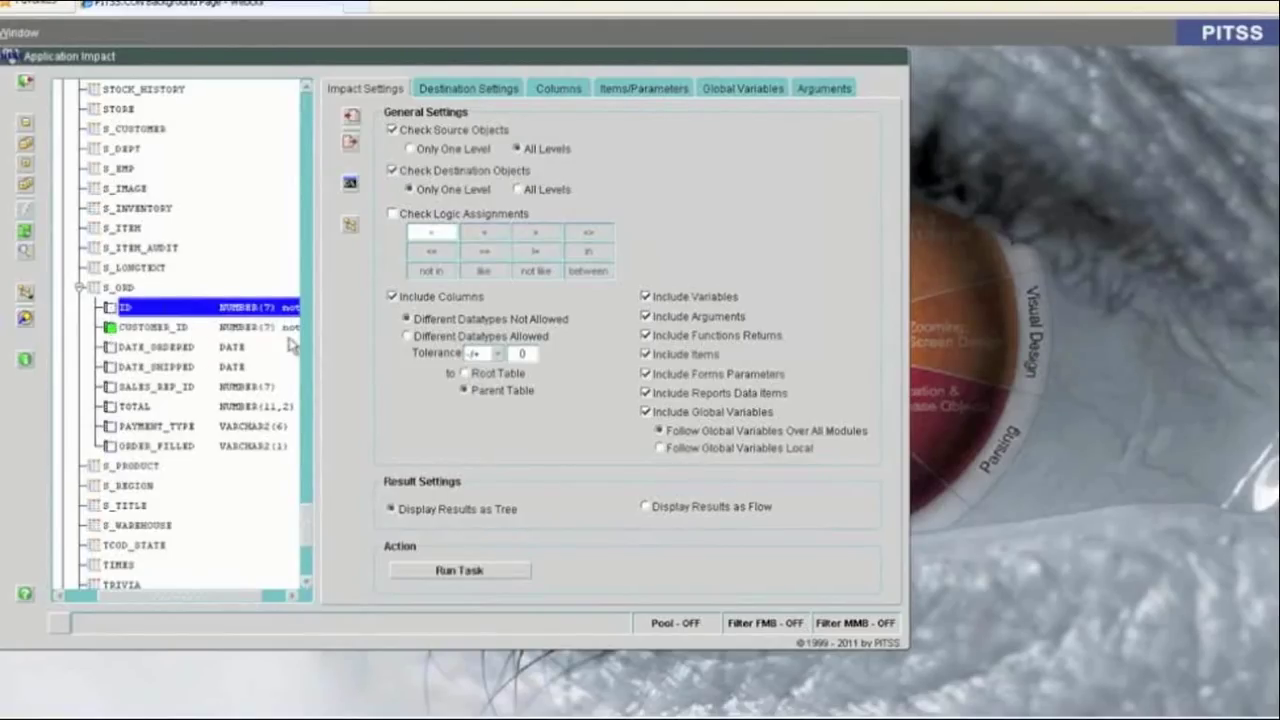
# Run the impact analysis with results displayed as a tree and fully expand the resulting application tree.
pyautogui.click(432, 568)
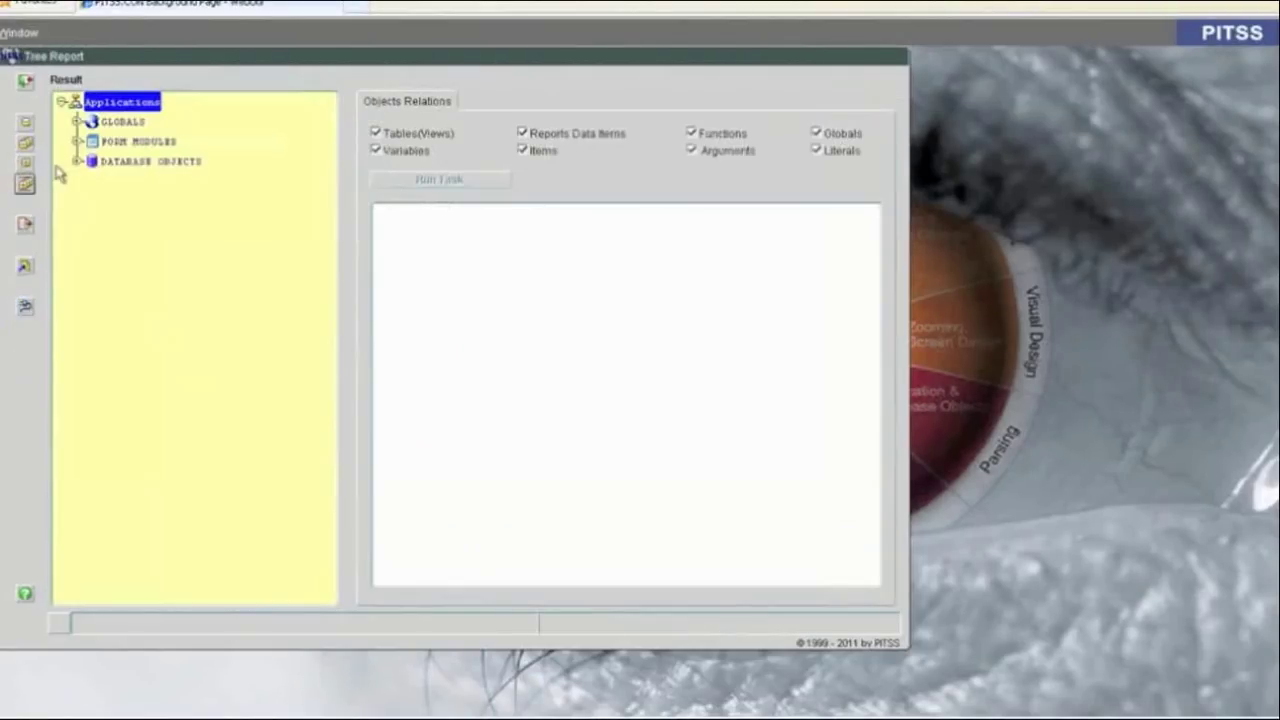
pyautogui.click(28, 186)
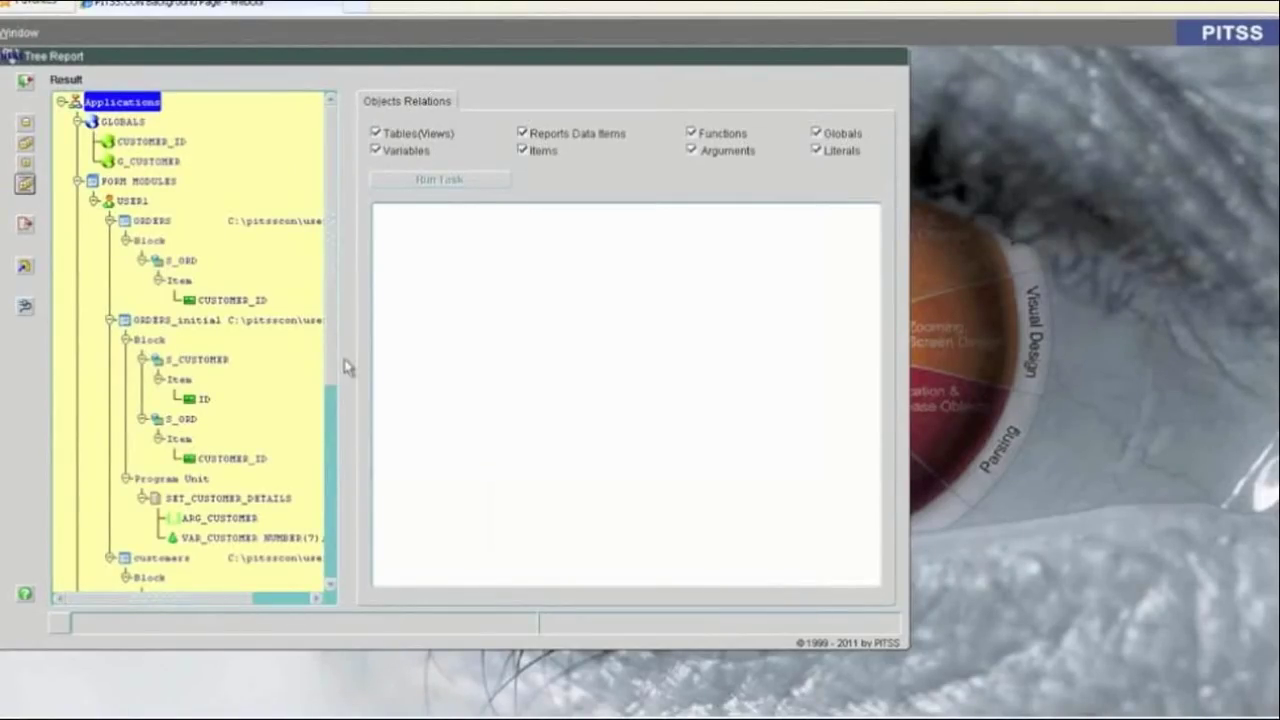
pyautogui.moveTo(330, 345); pyautogui.dragTo(306, 300)
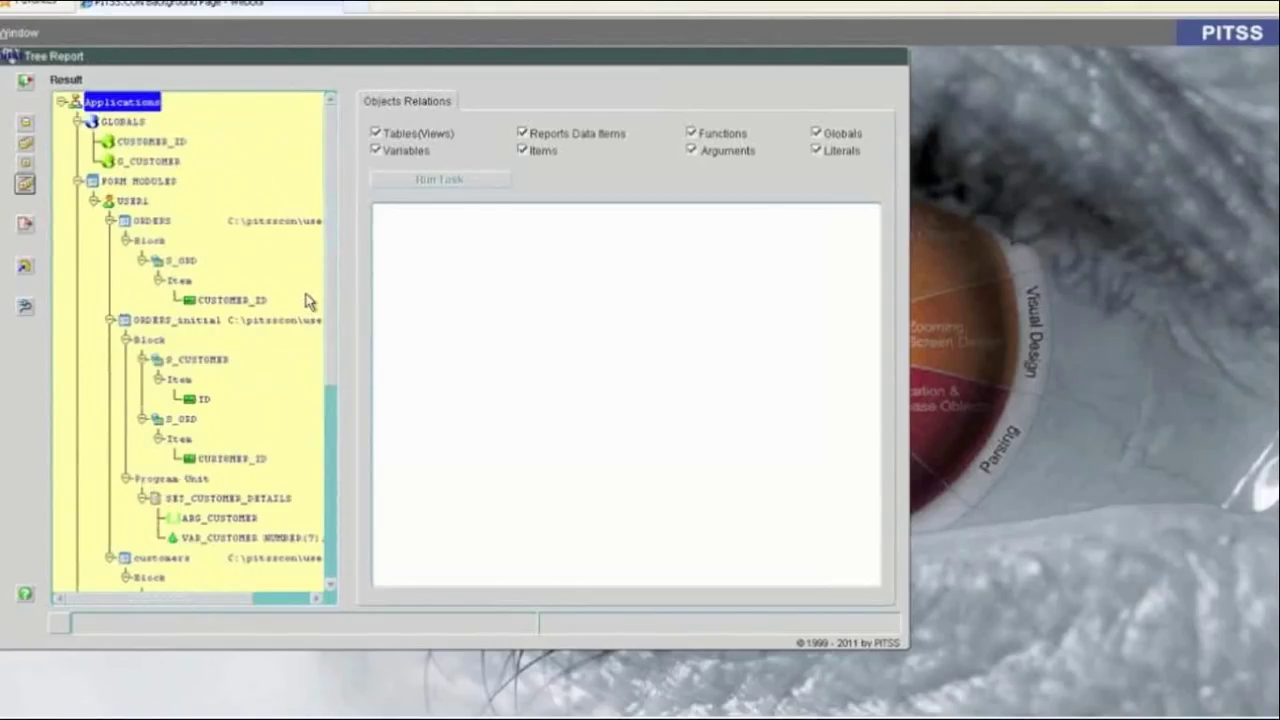
# Include the S_ORD.CUSTOMER_ID column for synchronization with a new length of 12 and run the task.
pyautogui.click(27, 309)
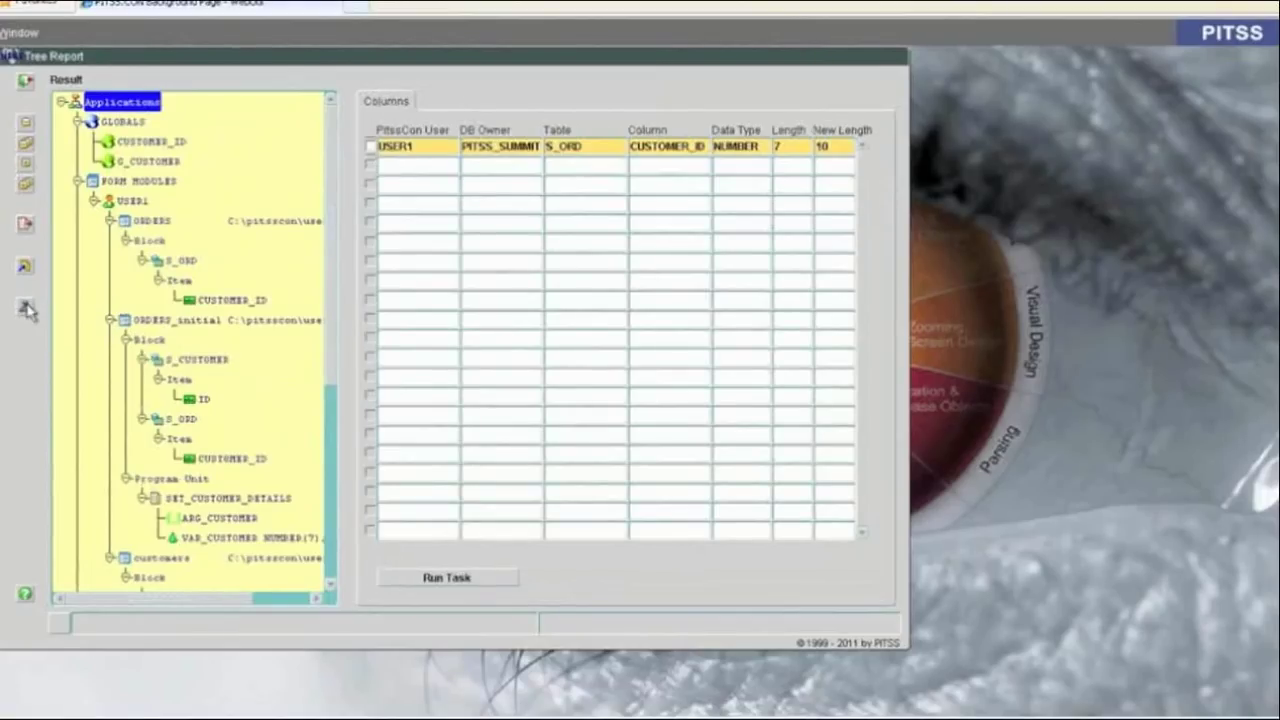
pyautogui.click(370, 146)
pyautogui.hotkey('shift', 'Home')
pyautogui.write('12')
pyautogui.click(446, 578)
pyautogui.click(463, 584)
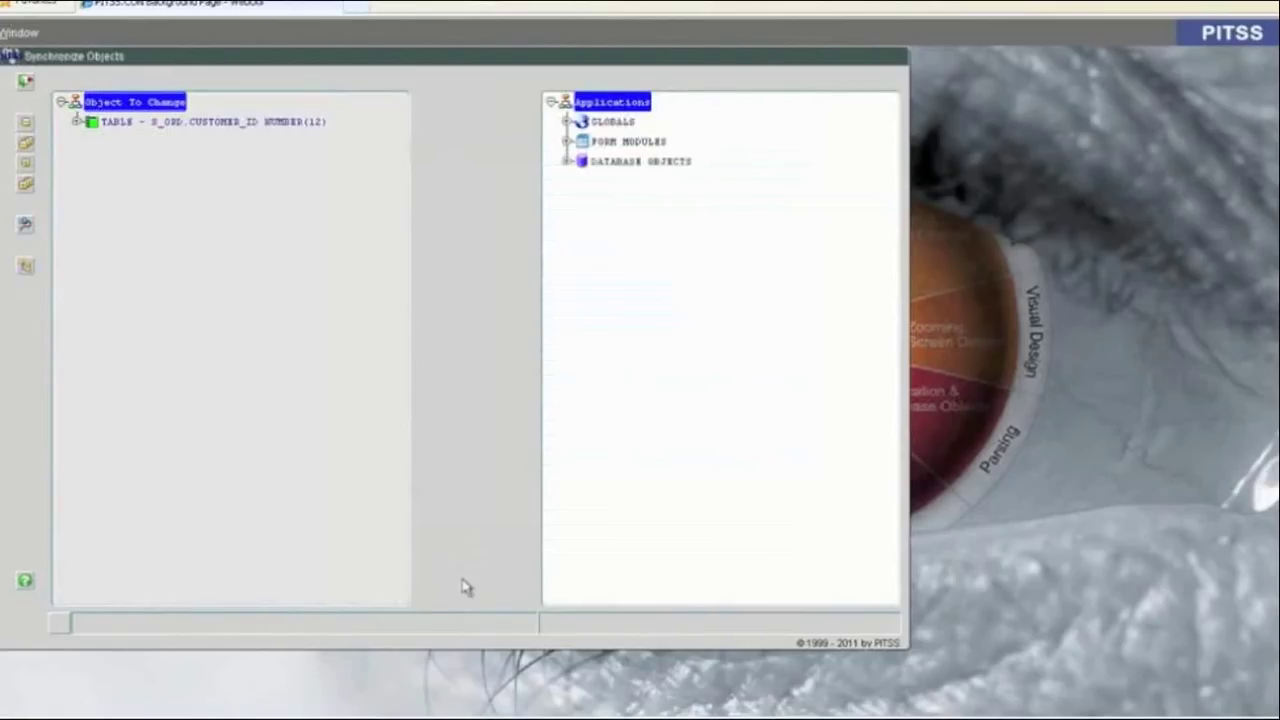
# Fully expand the Object To Change tree and the Applications tree to examine the affected objects.
pyautogui.click(78, 121)
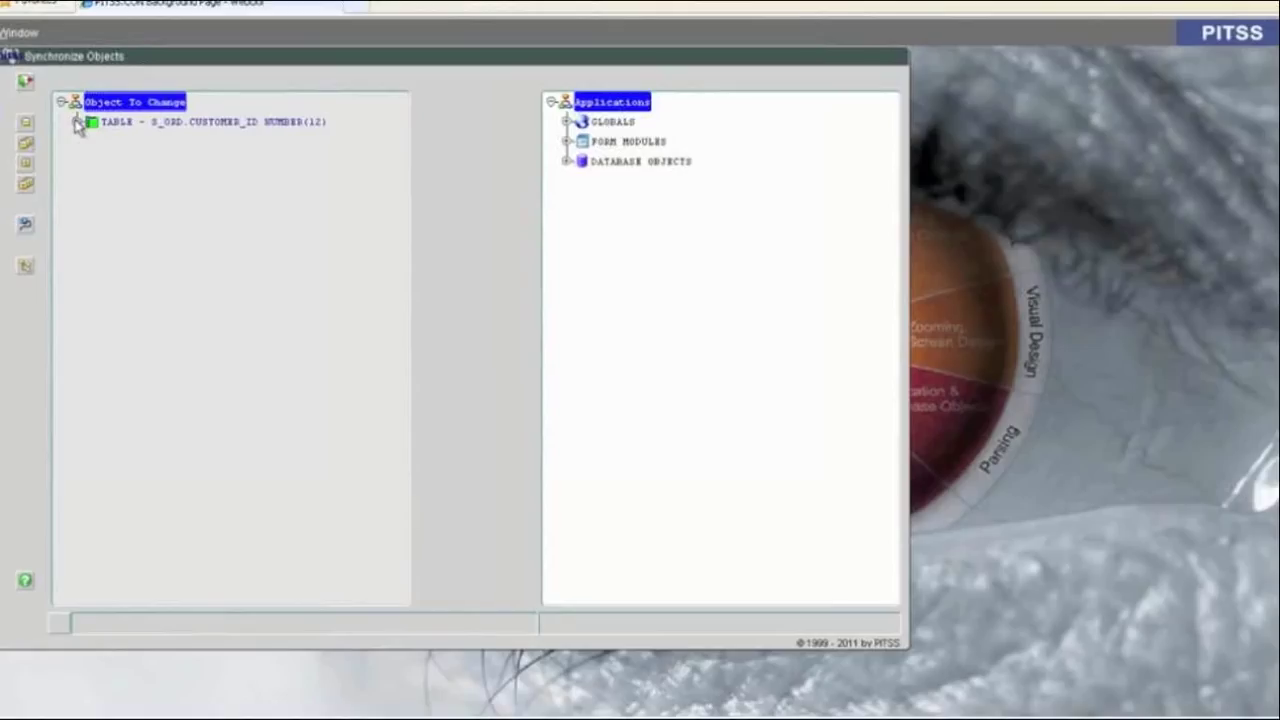
pyautogui.click(27, 182)
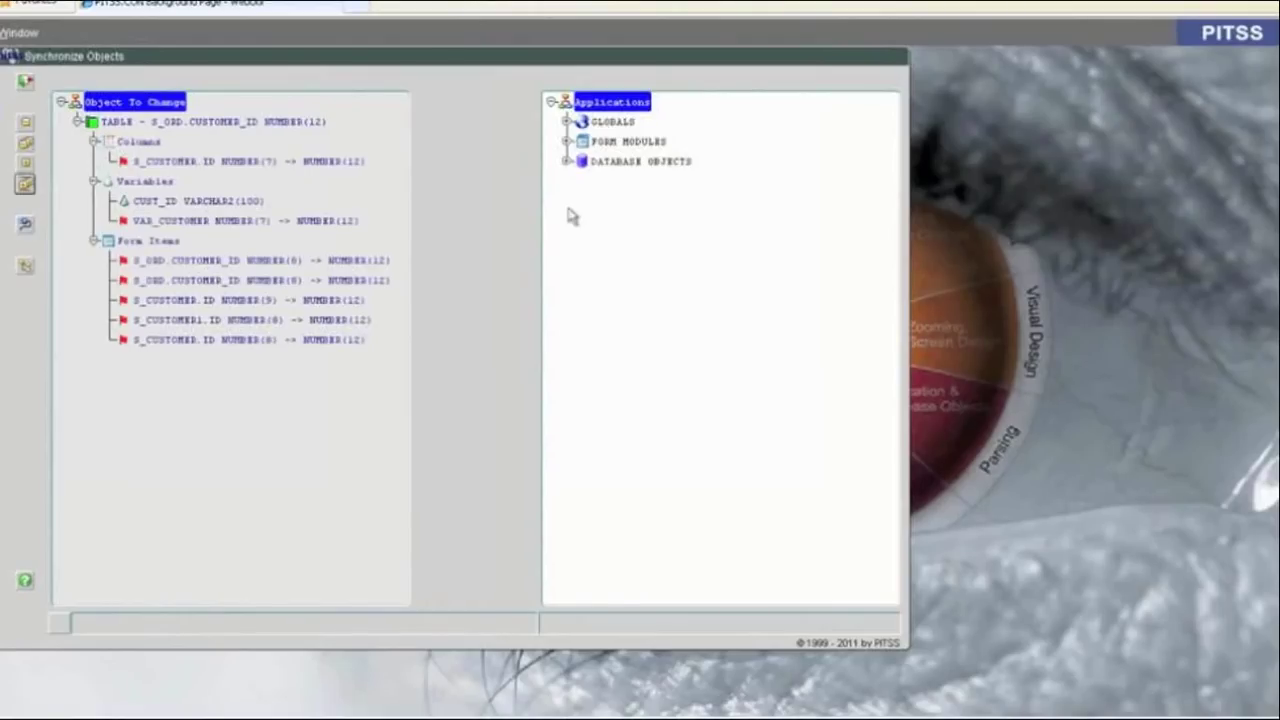
pyautogui.click(605, 103)
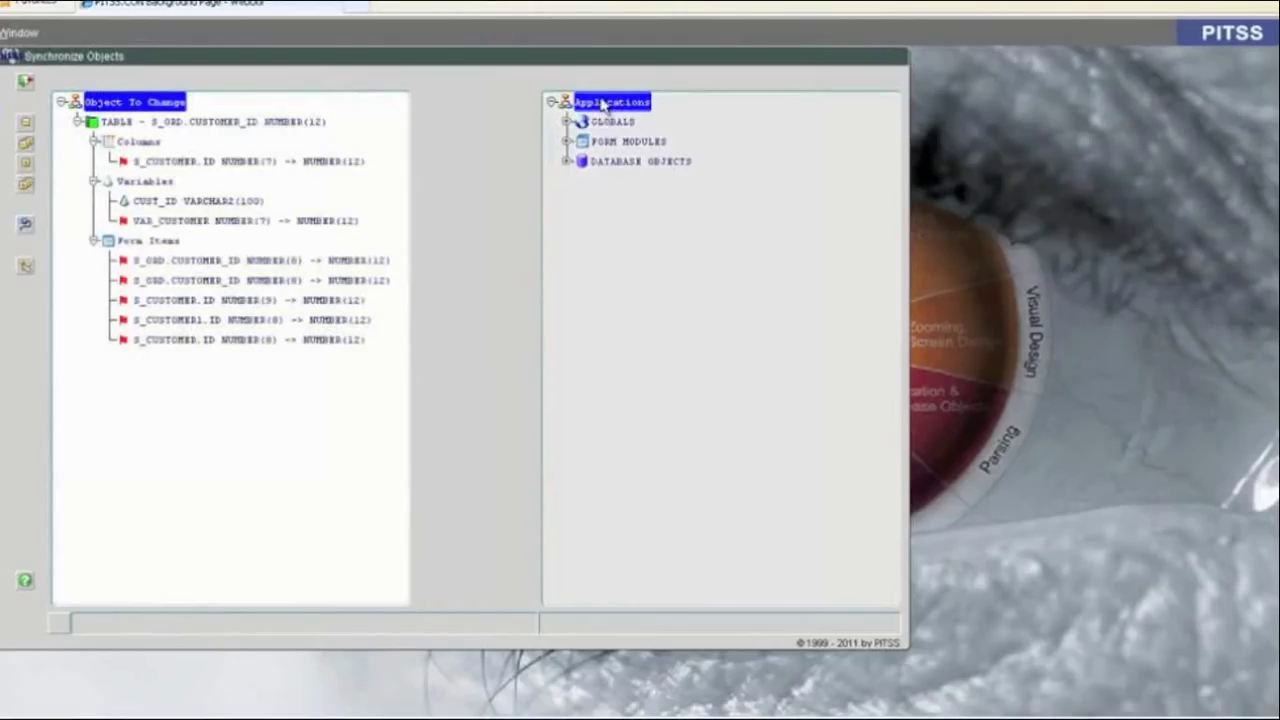
pyautogui.click(26, 186)
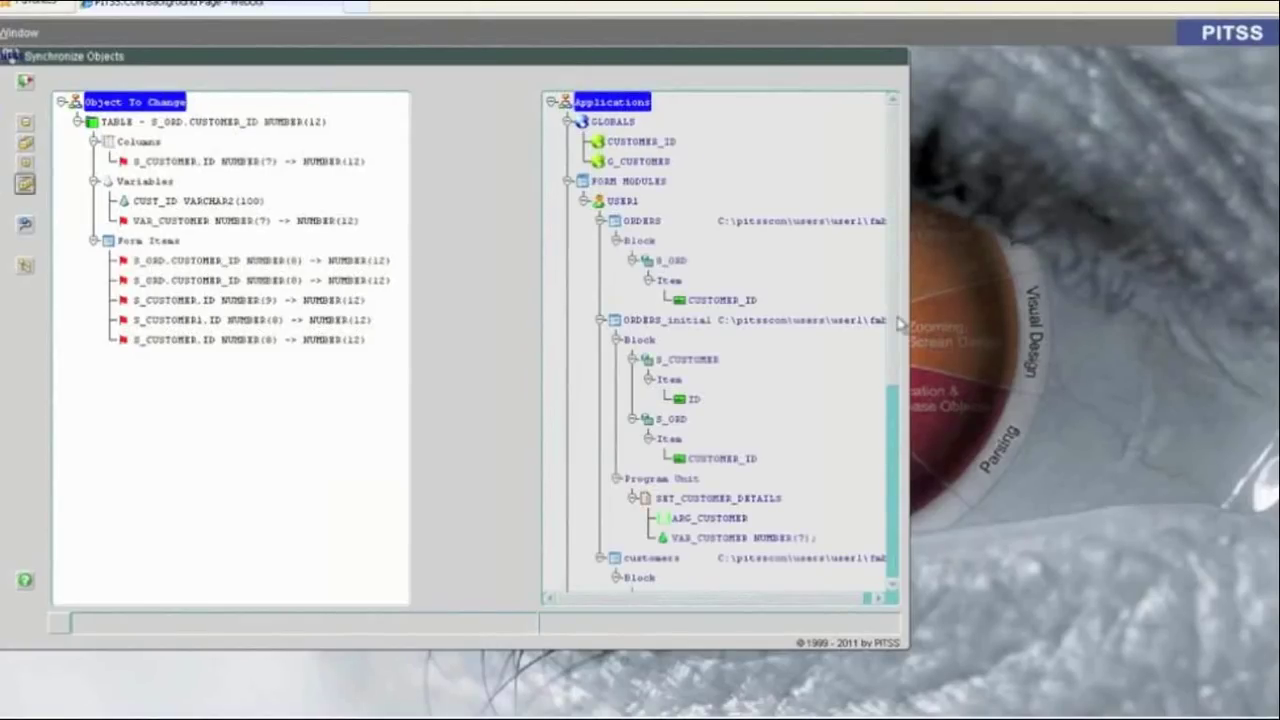
# View the source code of the SET_CUSTOMER_DETAILS program unit in the ORDERS_initial form, and close the editor.
pyautogui.scroll(-2, 898, 350)
pyautogui.scroll(-1, 655, 362)
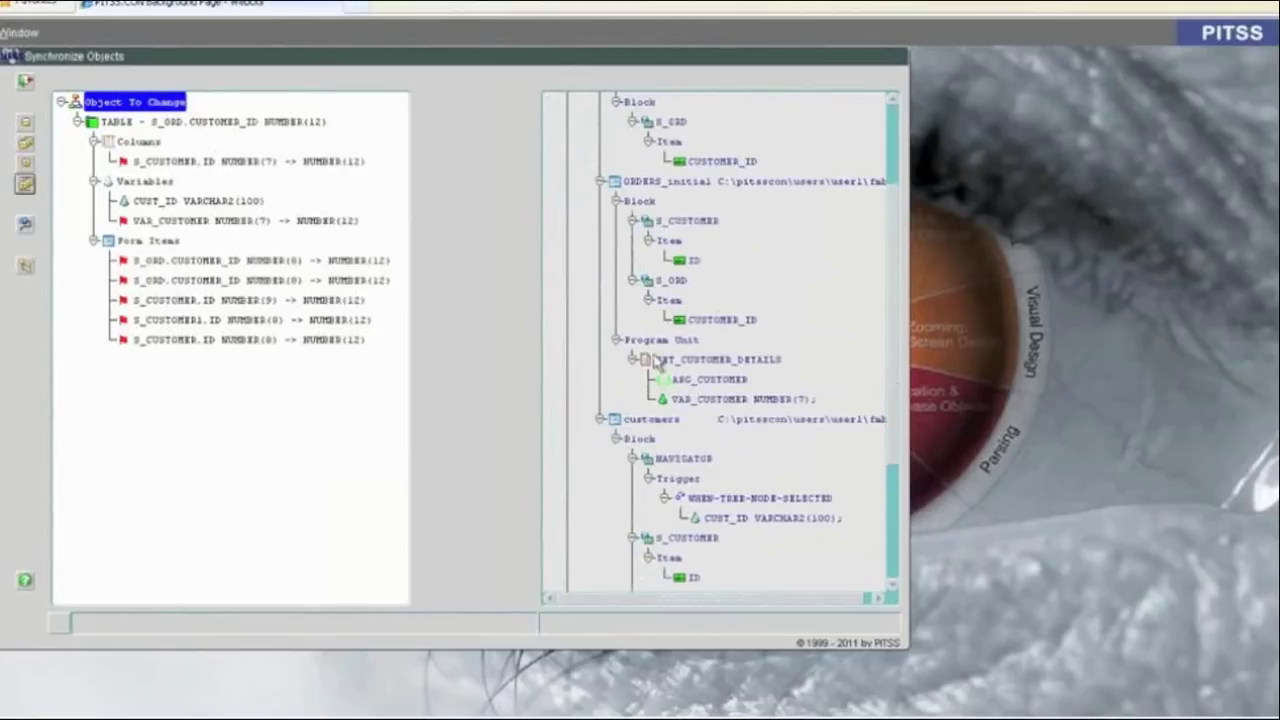
pyautogui.click(657, 362)
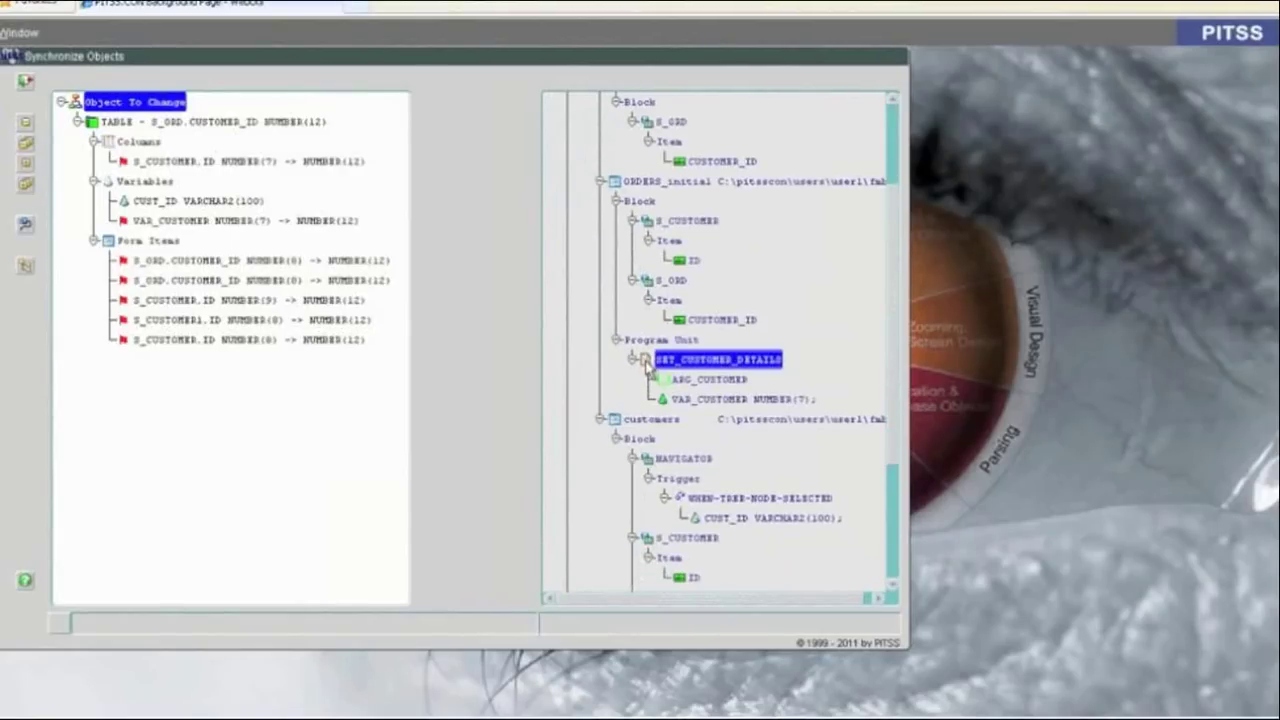
pyautogui.doubleClick(646, 362)
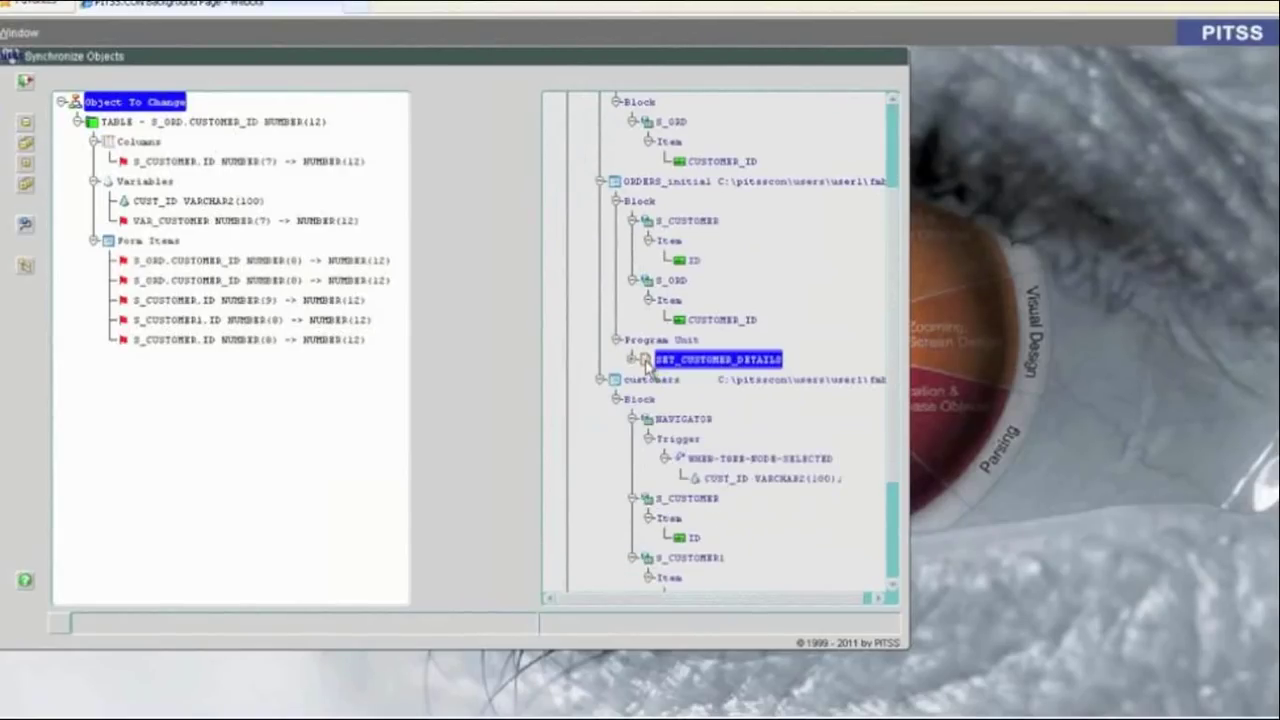
pyautogui.rightClick(646, 364)
pyautogui.click(668, 408)
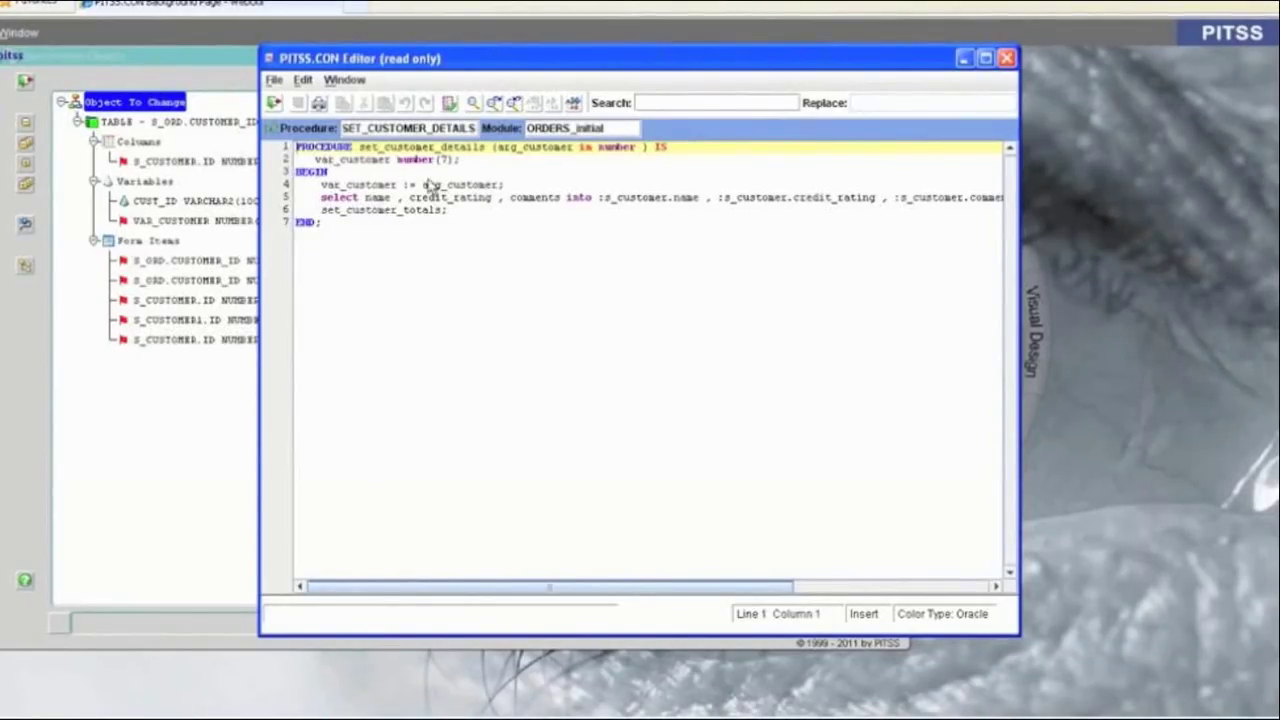
pyautogui.click(273, 105)
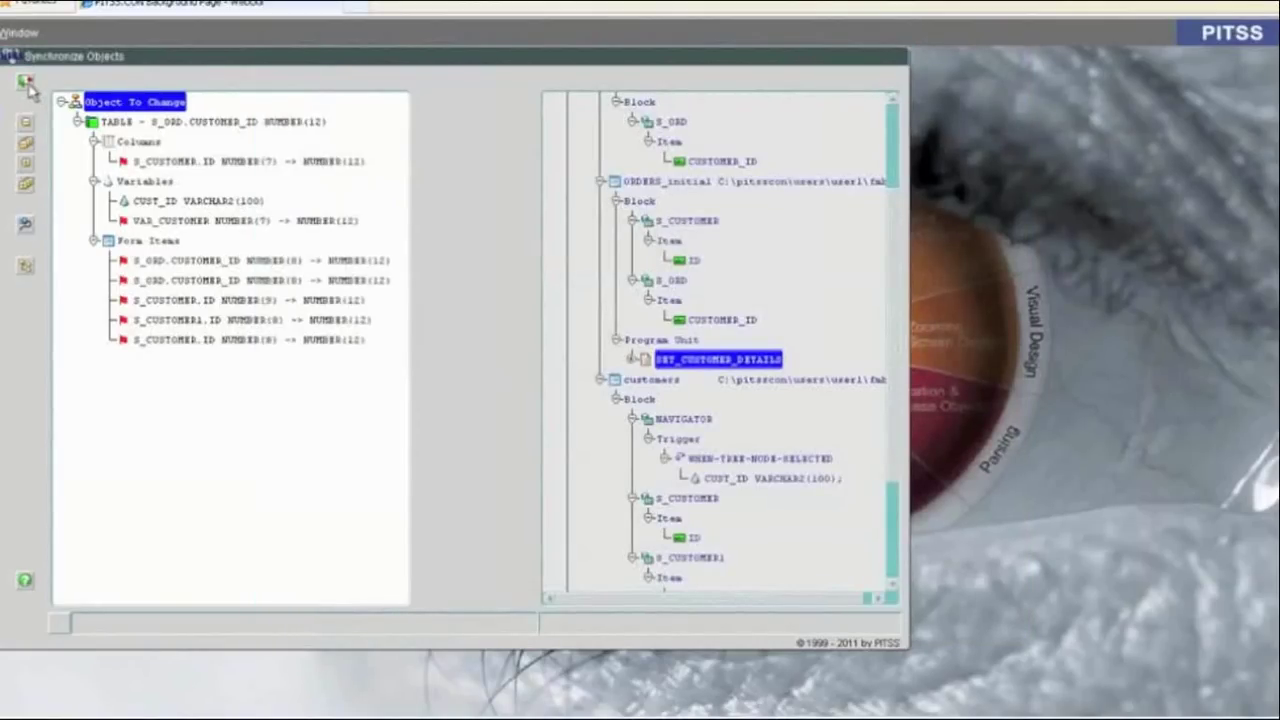
# Leave the synchronization, tree report and impact analysis screens to return to the Application Analysis overview.
pyautogui.click(26, 84)
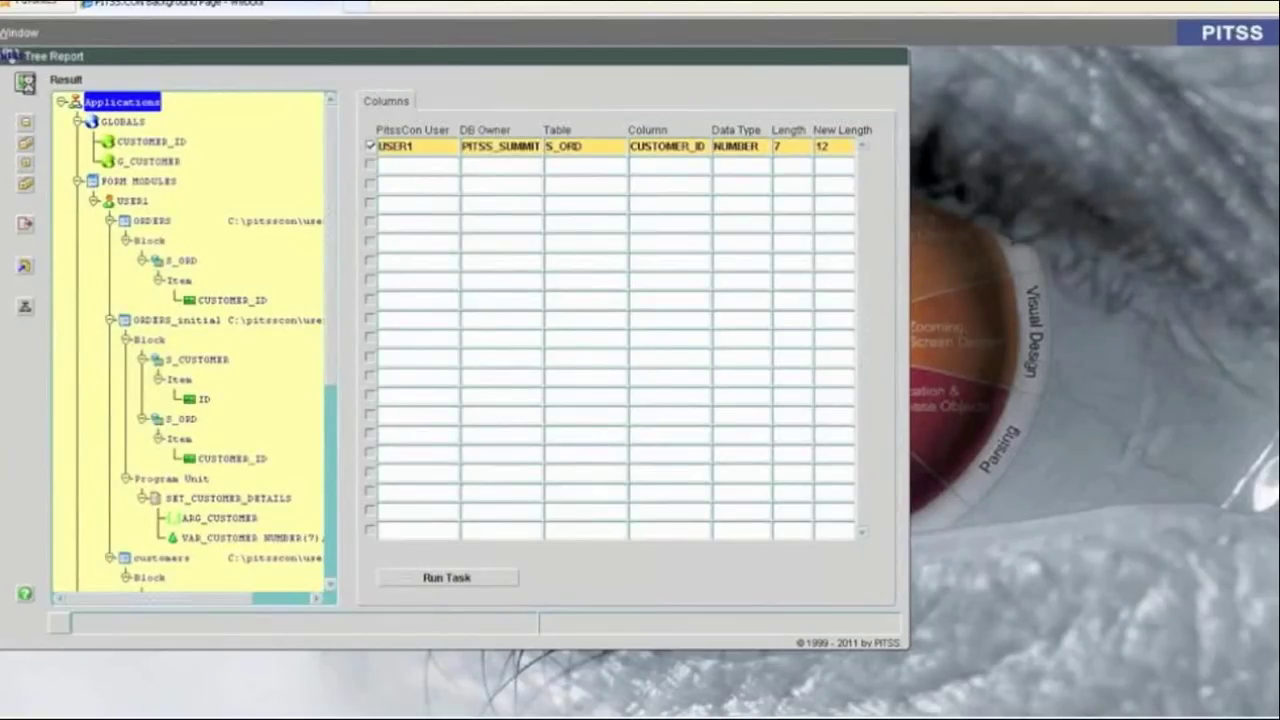
pyautogui.click(27, 86)
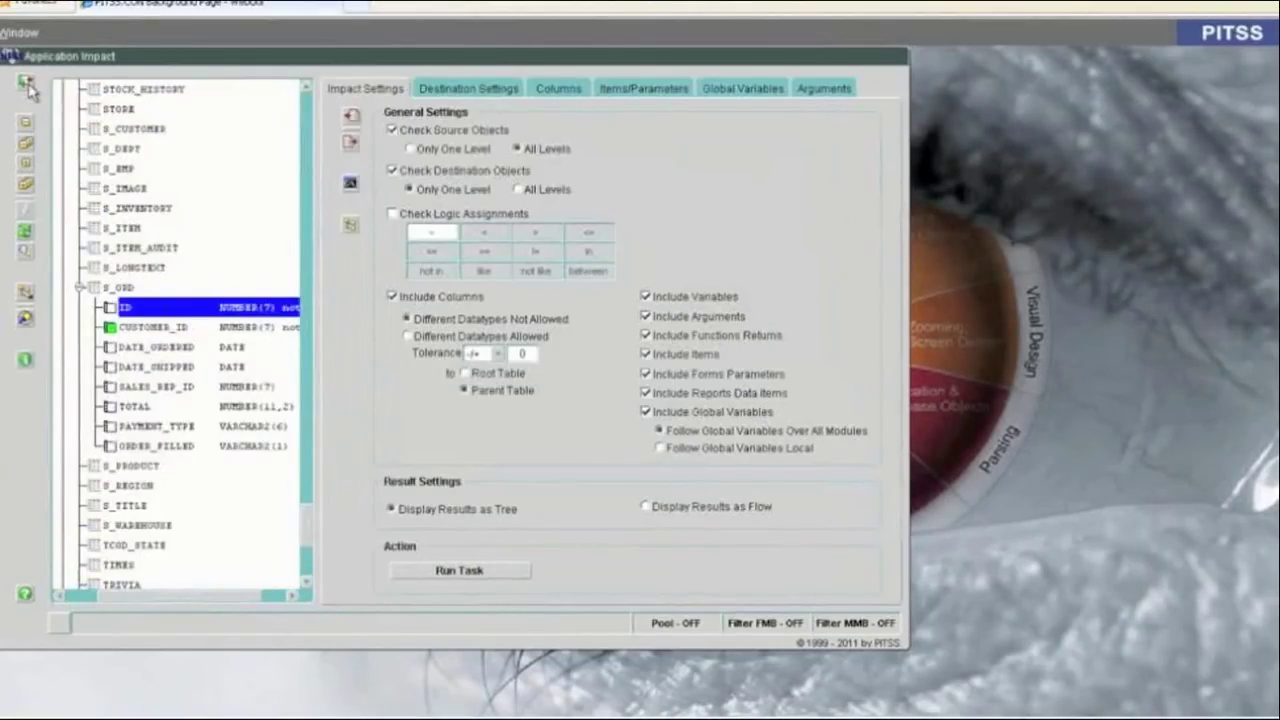
pyautogui.click(27, 86)
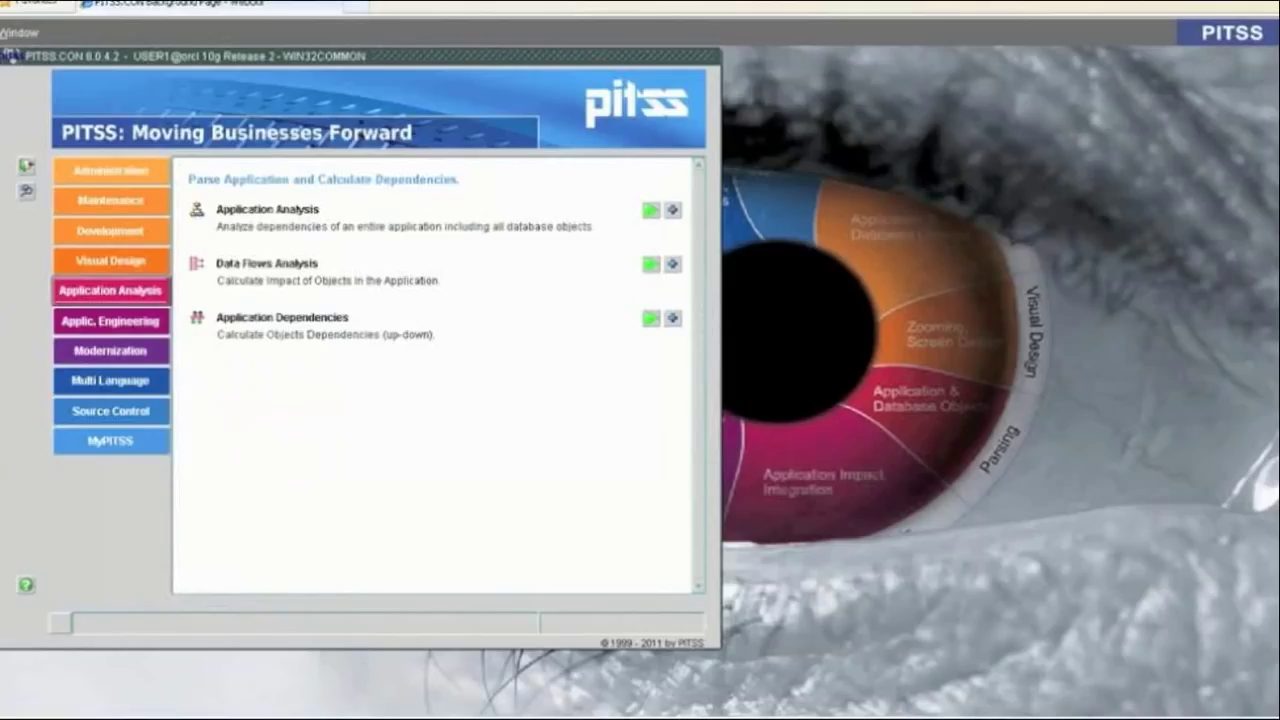
# Calculate the dependencies of the EMP database view in Application Dependencies.
pyautogui.moveTo(578, 410)
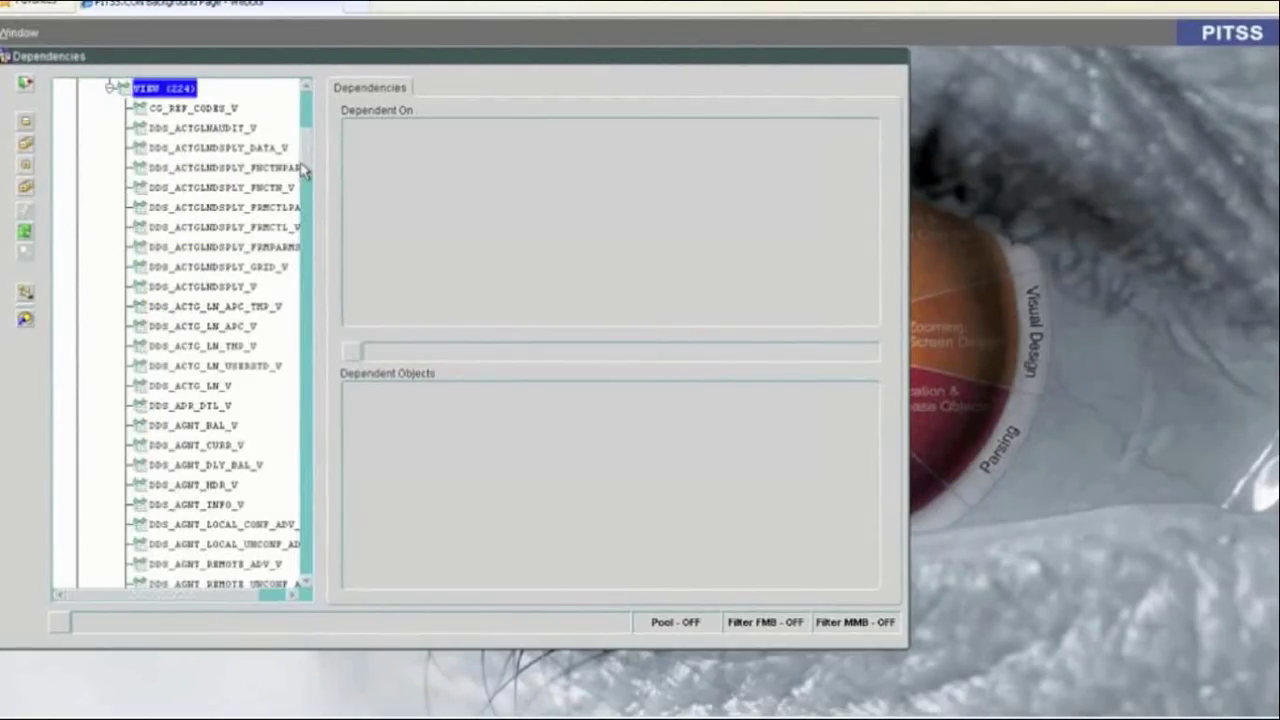
pyautogui.moveTo(304, 170); pyautogui.dragTo(160, 475)
pyautogui.click(161, 470)
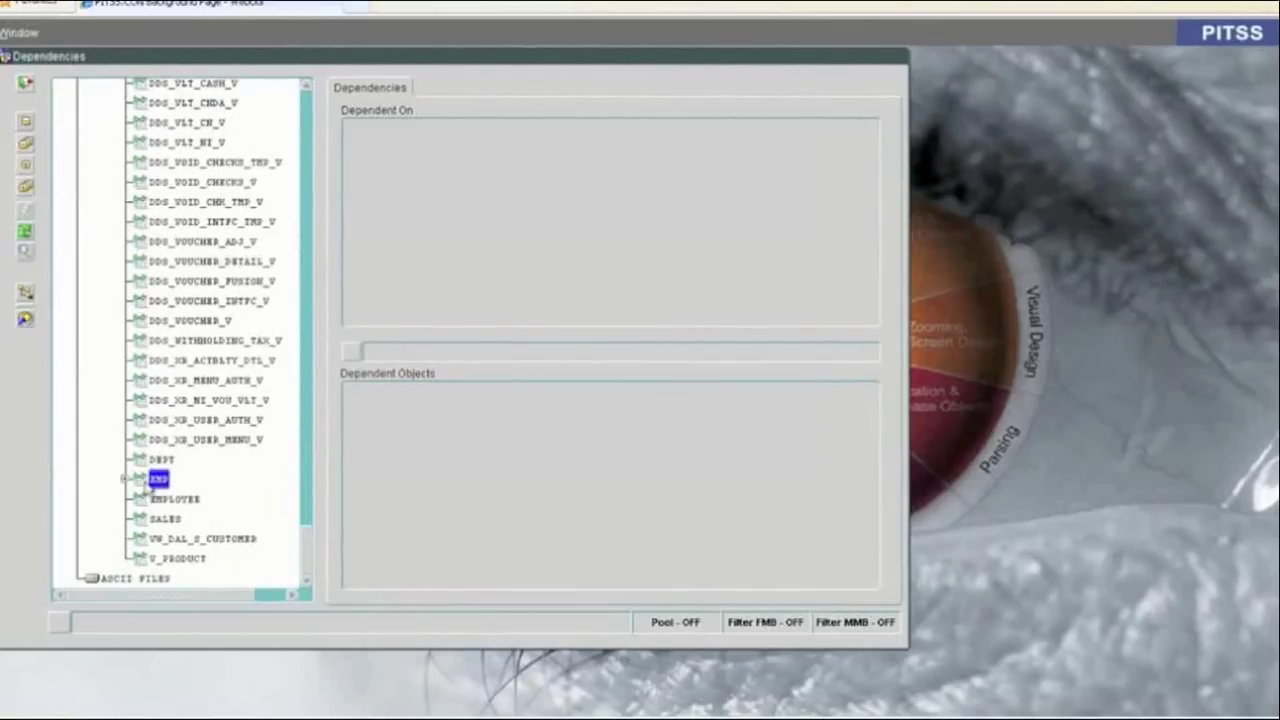
pyautogui.rightClick(150, 480)
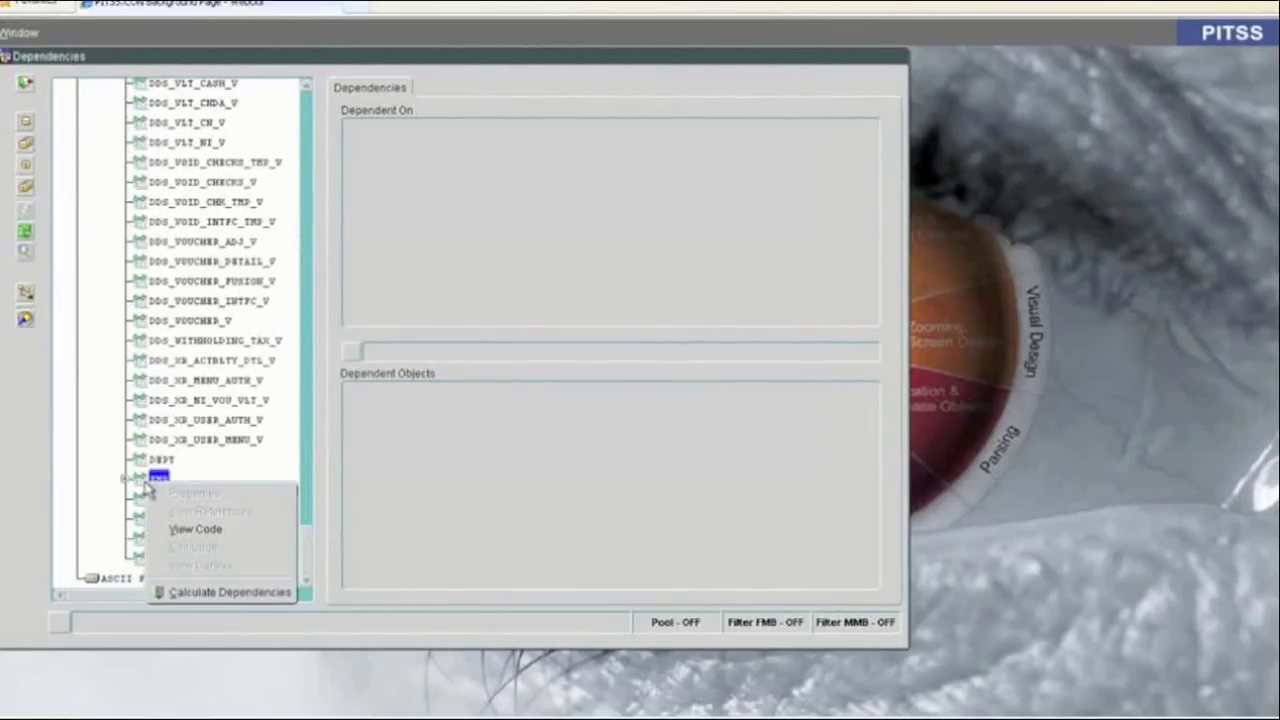
pyautogui.click(193, 596)
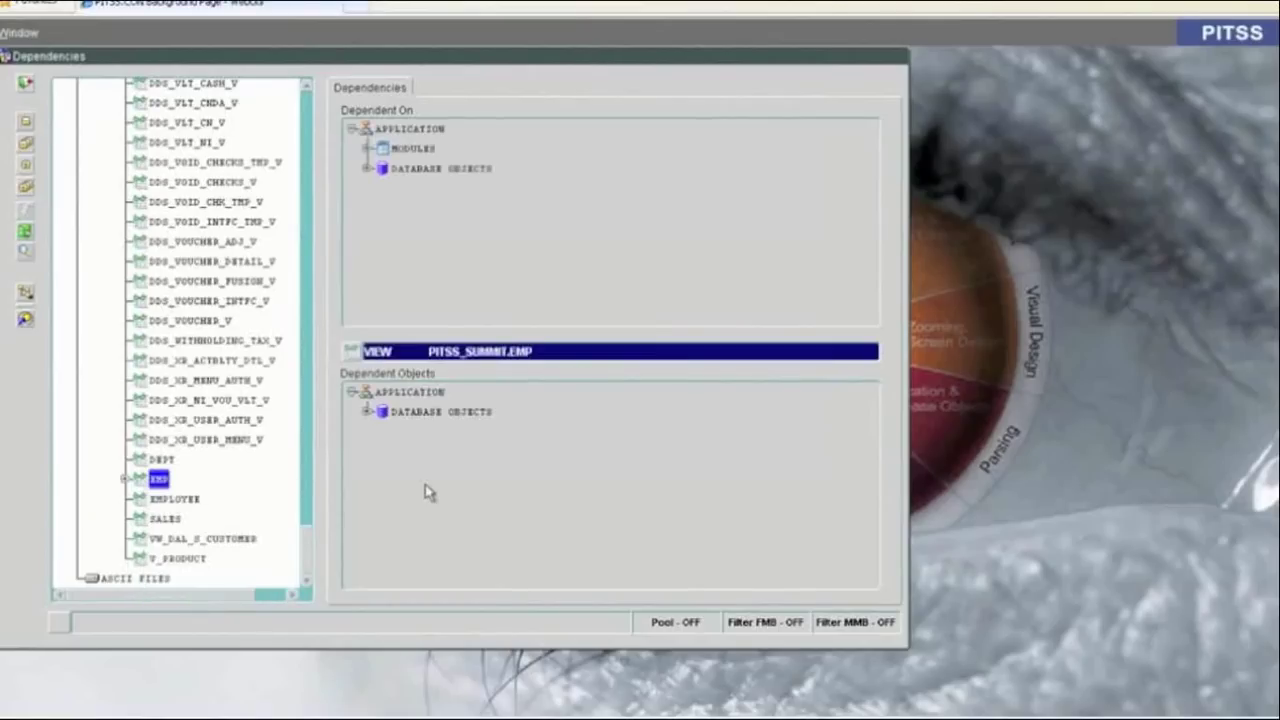
# Expand the EMP view's dependent database objects, its referencing modules and database objects, and the emp report module to examine them.
pyautogui.click(369, 412)
pyautogui.click(385, 431)
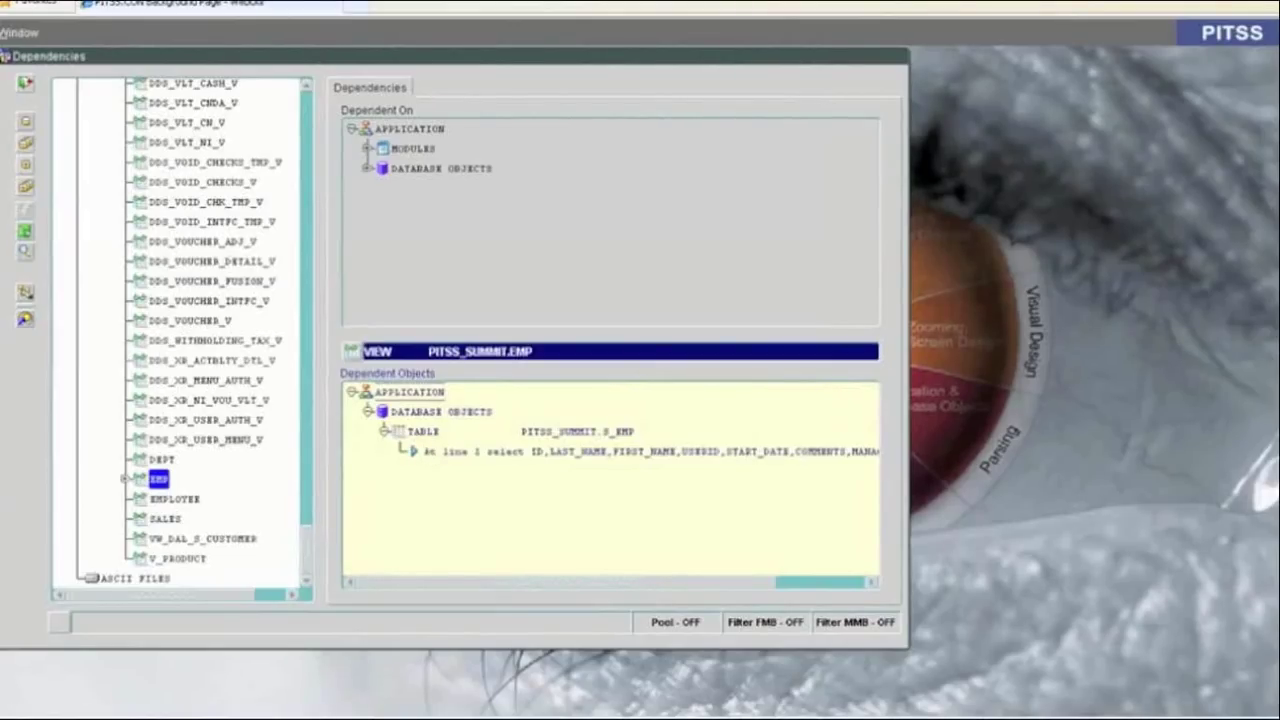
pyautogui.click(368, 169)
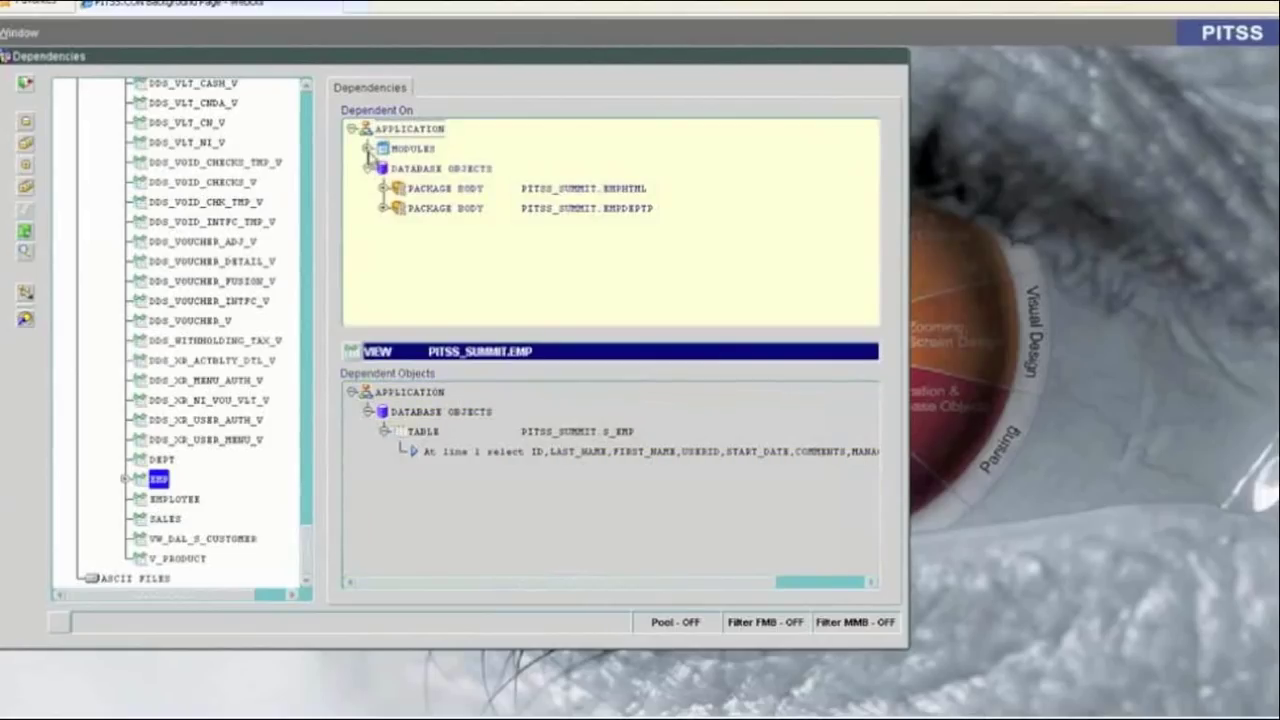
pyautogui.click(368, 149)
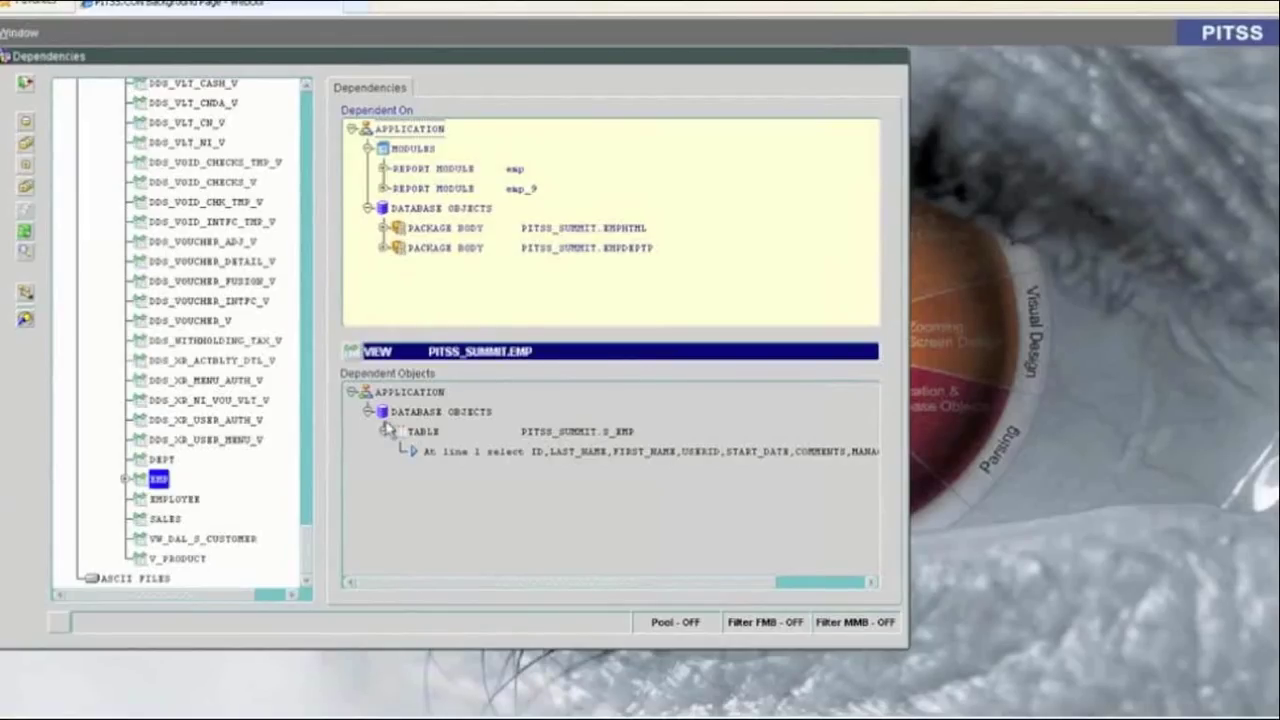
pyautogui.click(385, 169)
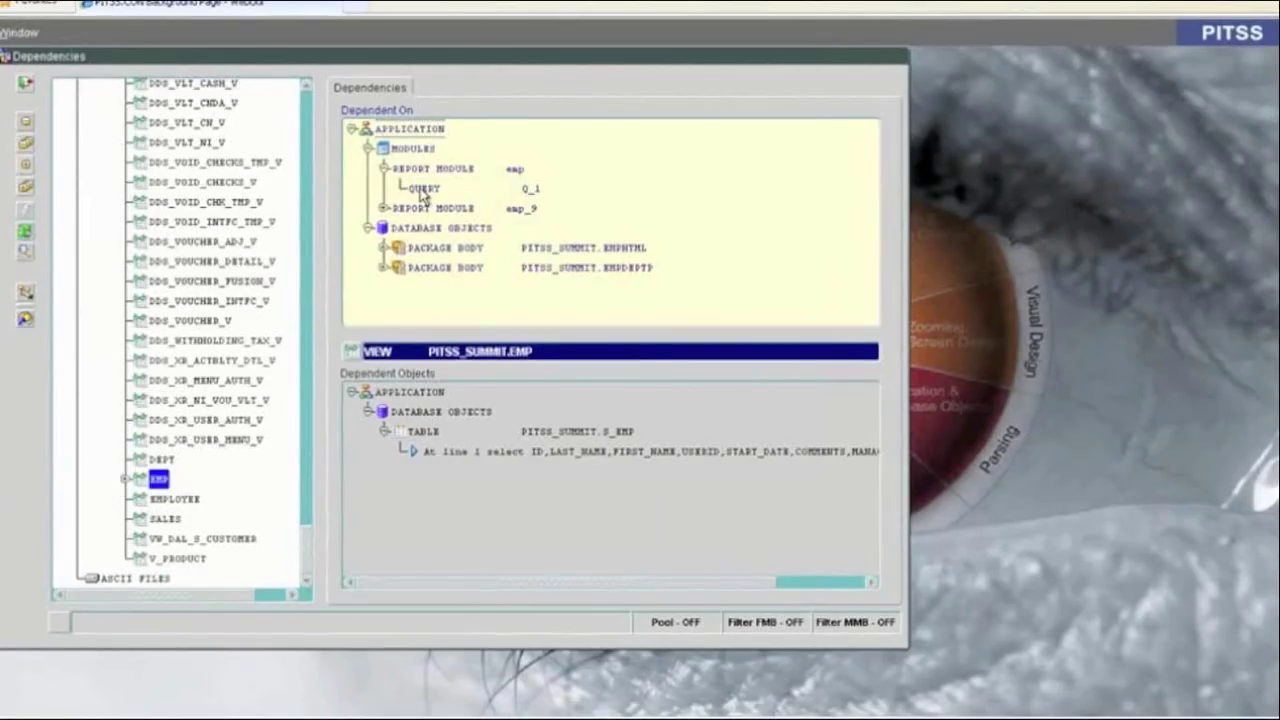
pyautogui.moveTo(1184, 101)
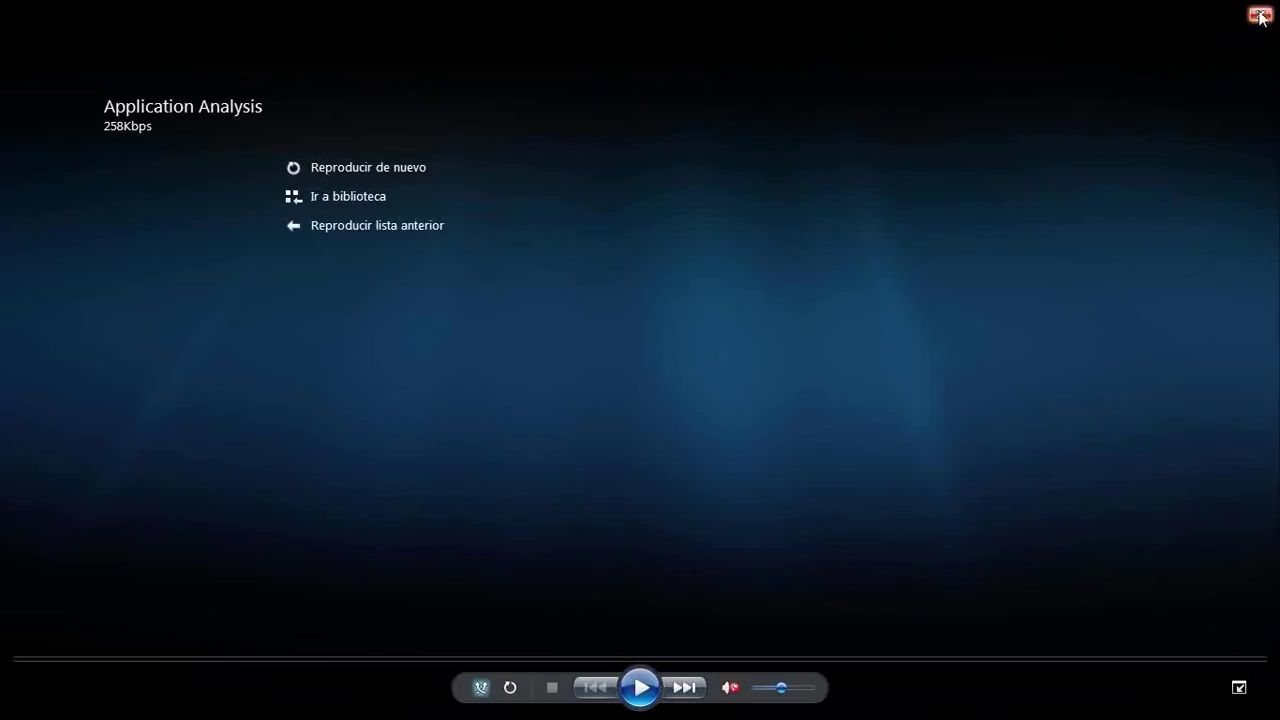
pyautogui.click(1261, 16)
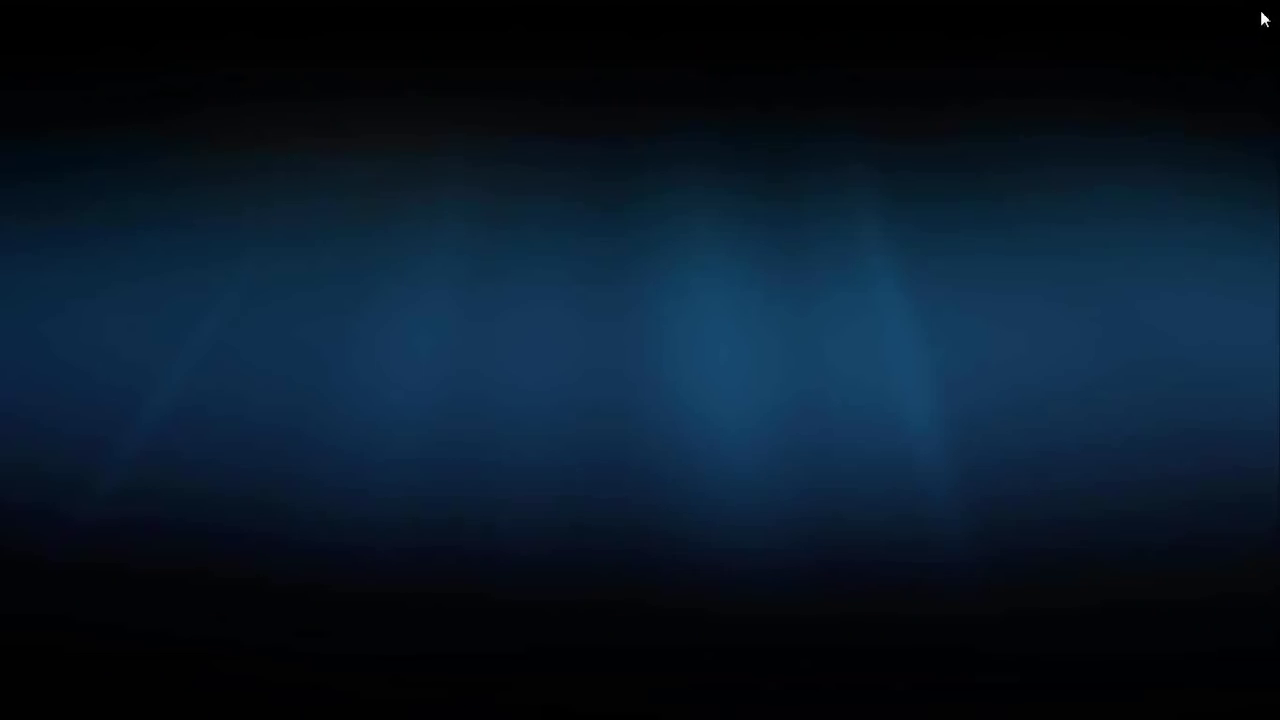
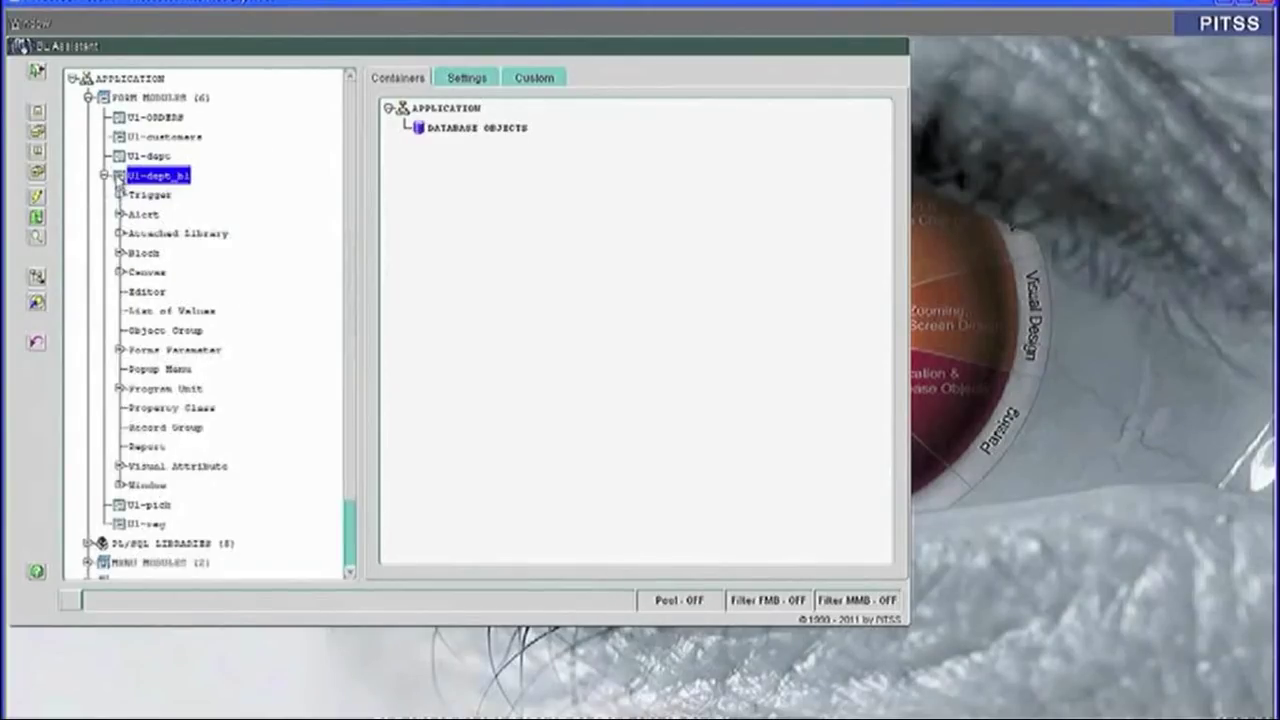
# Open the MAIN canvas of dept_bl in the Layout Editor, locate the Calculate Comm button's item, and leave the layout.
pyautogui.doubleClick(138, 272)
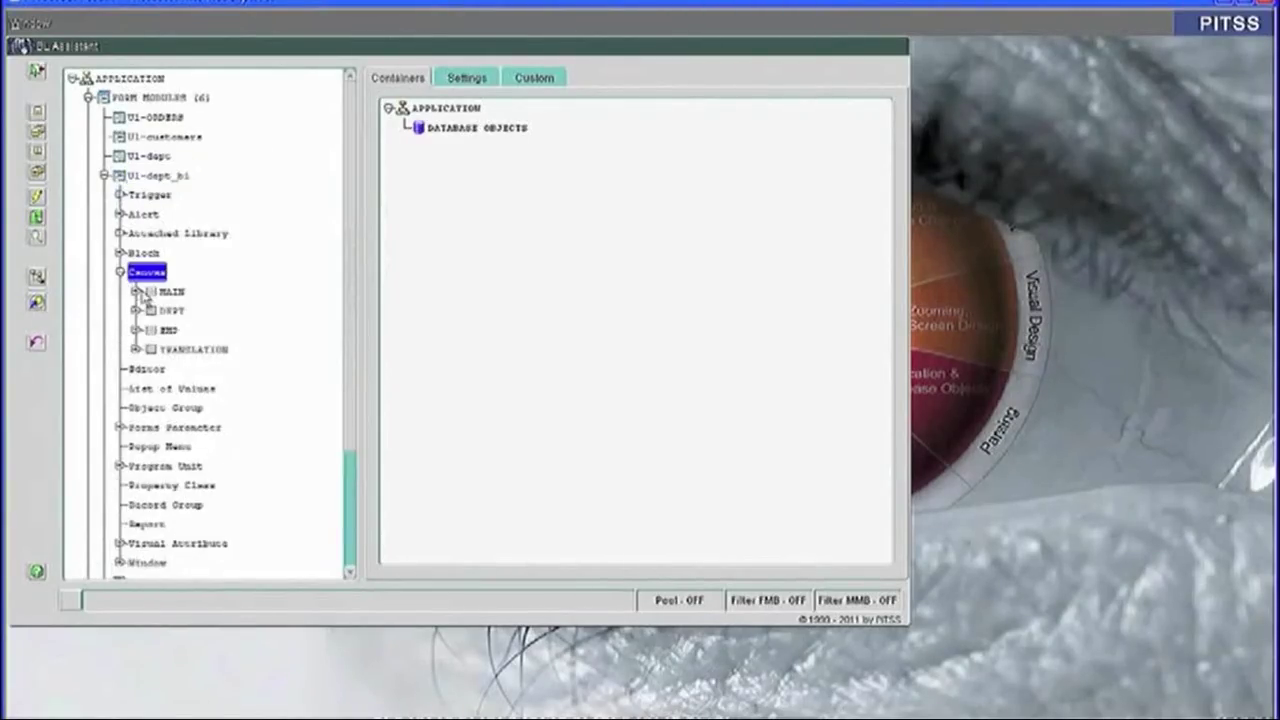
pyautogui.rightClick(150, 292)
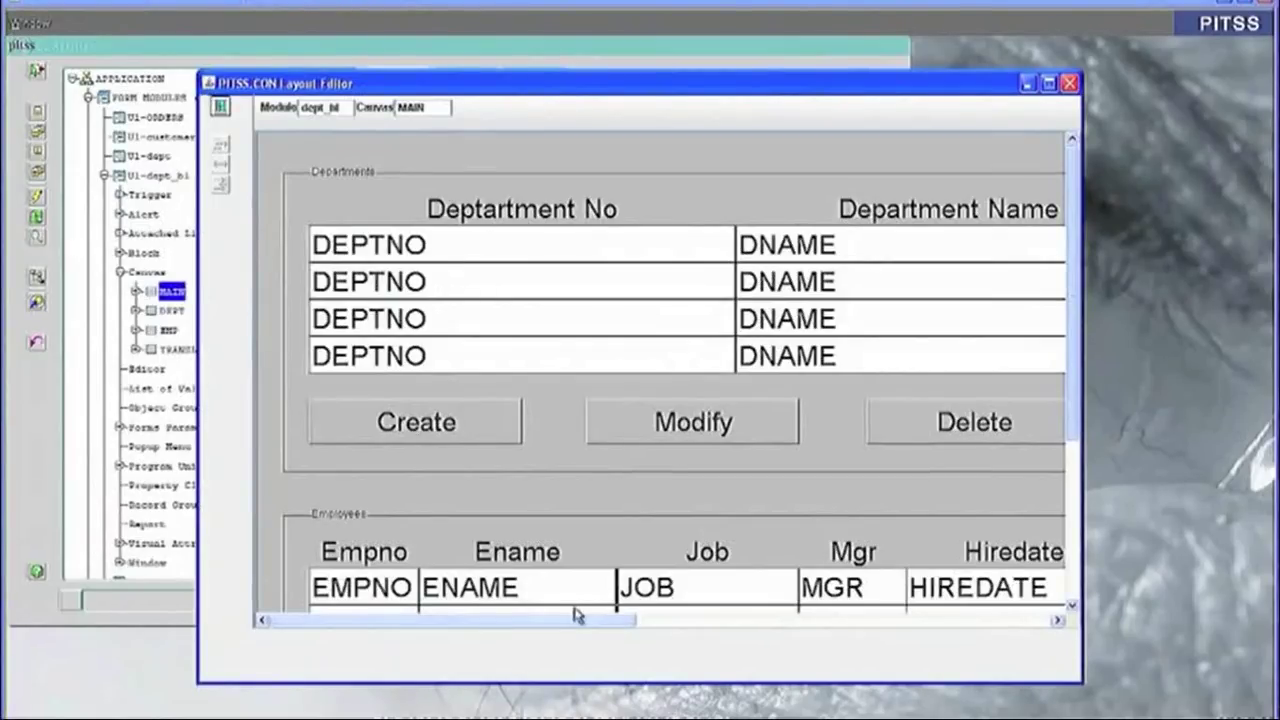
pyautogui.moveTo(577, 615); pyautogui.dragTo(729, 629)
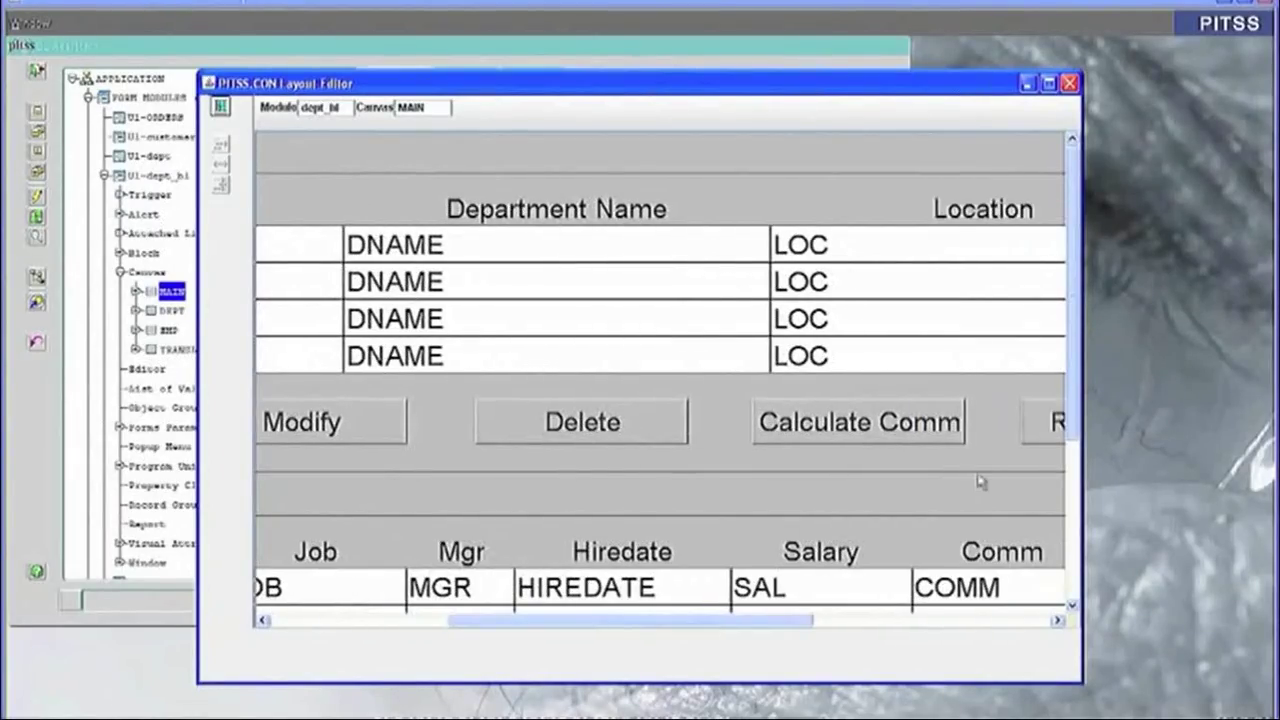
pyautogui.click(900, 425)
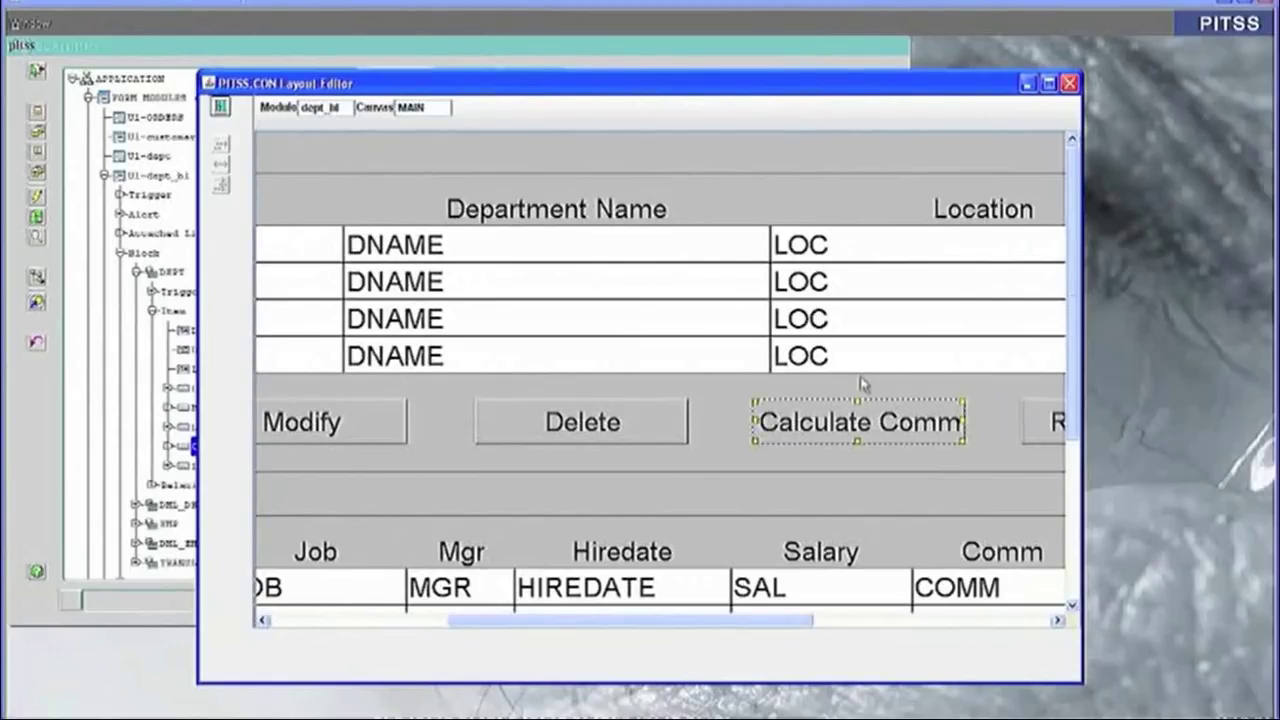
pyautogui.moveTo(496, 86); pyautogui.dragTo(558, 74)
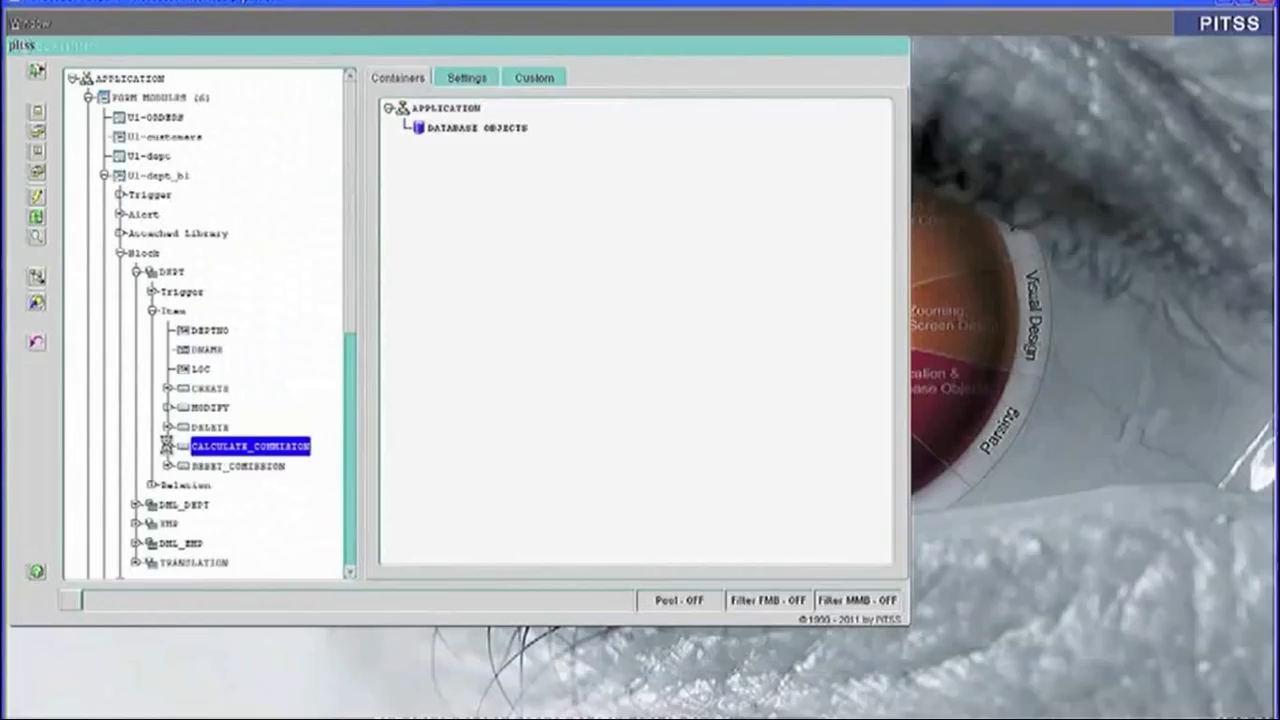
# View the code of the CALCULATE_COMMISION item's WHEN-BUTTON-PRESSED trigger, and close the editor.
pyautogui.click(170, 446)
pyautogui.click(184, 466)
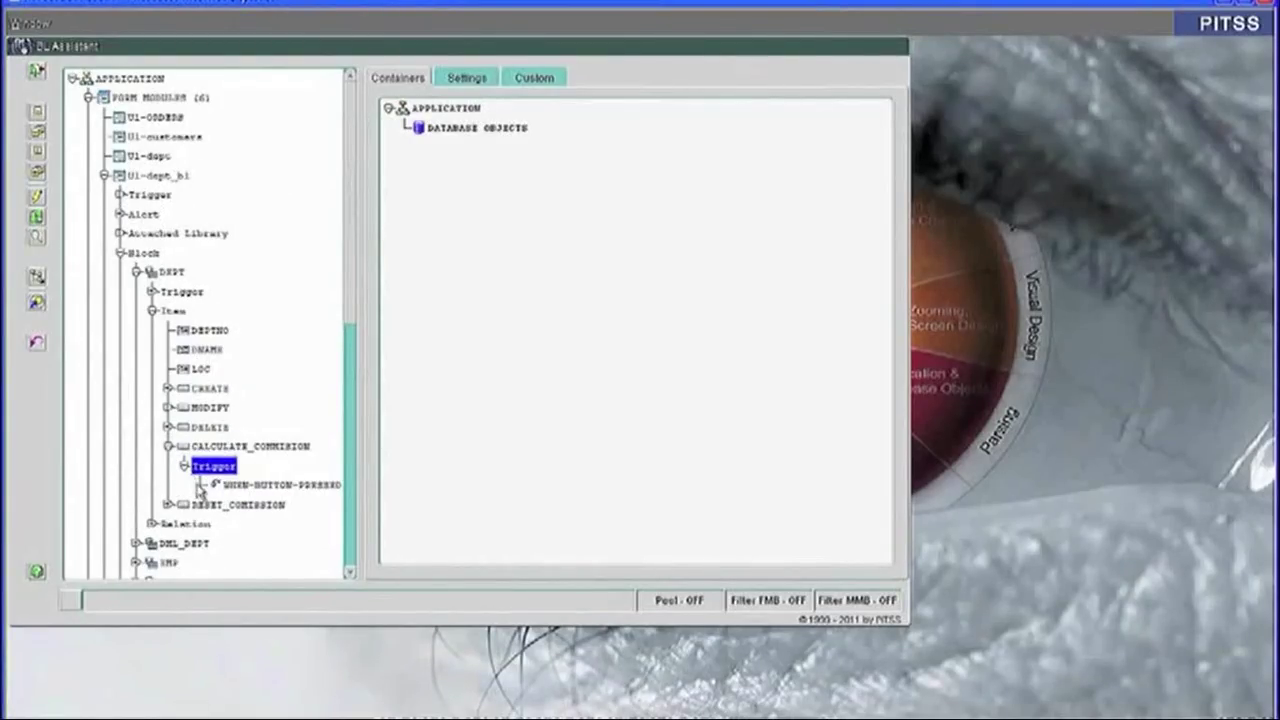
pyautogui.click(214, 486)
pyautogui.rightClick(216, 488)
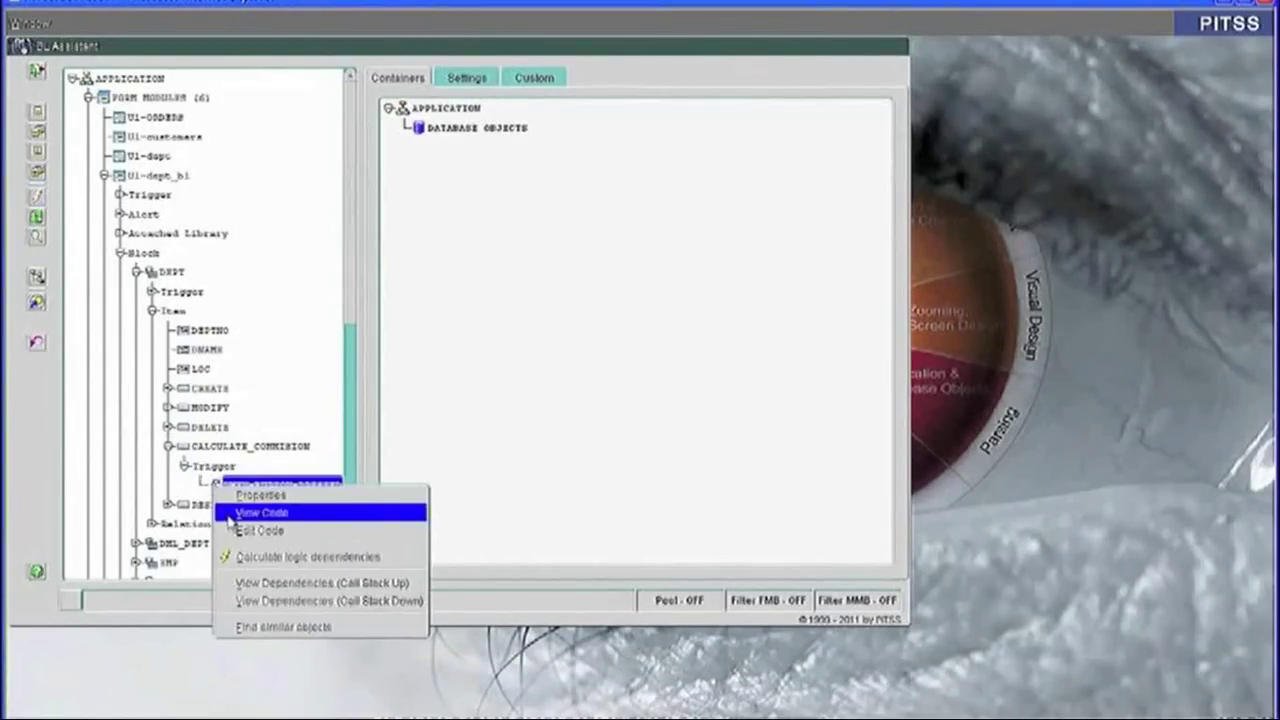
pyautogui.click(231, 514)
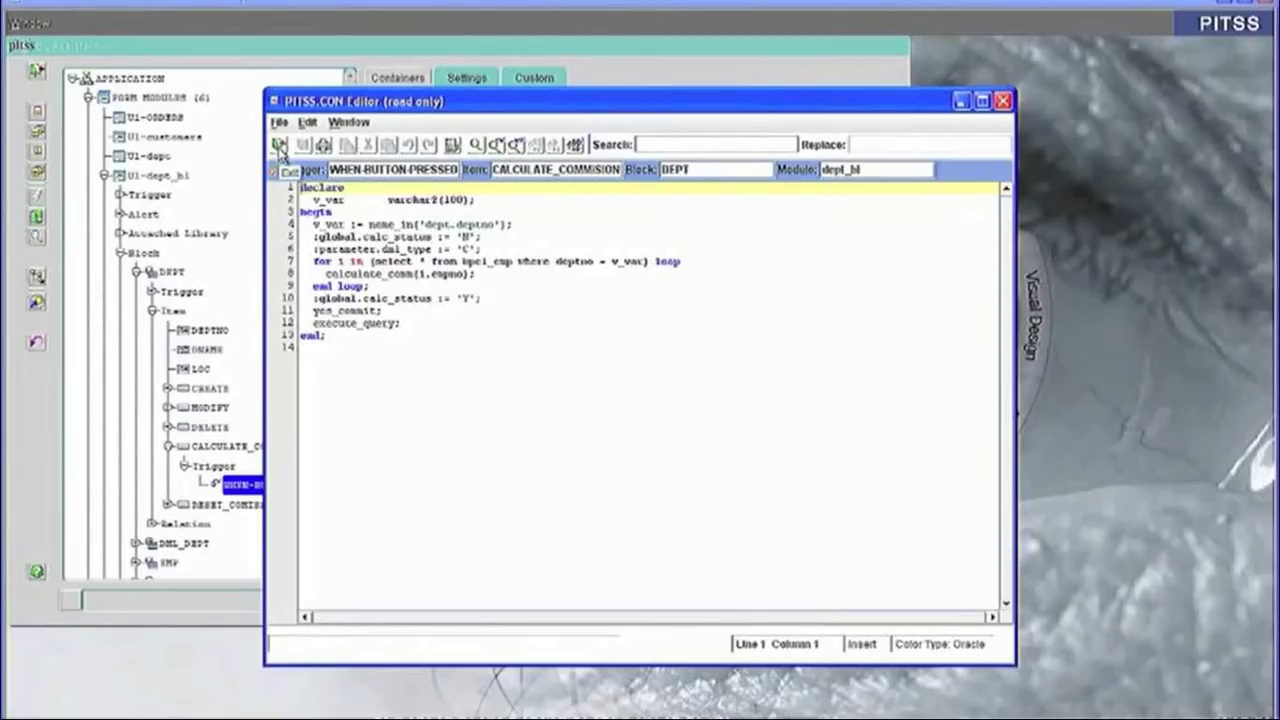
pyautogui.click(280, 147)
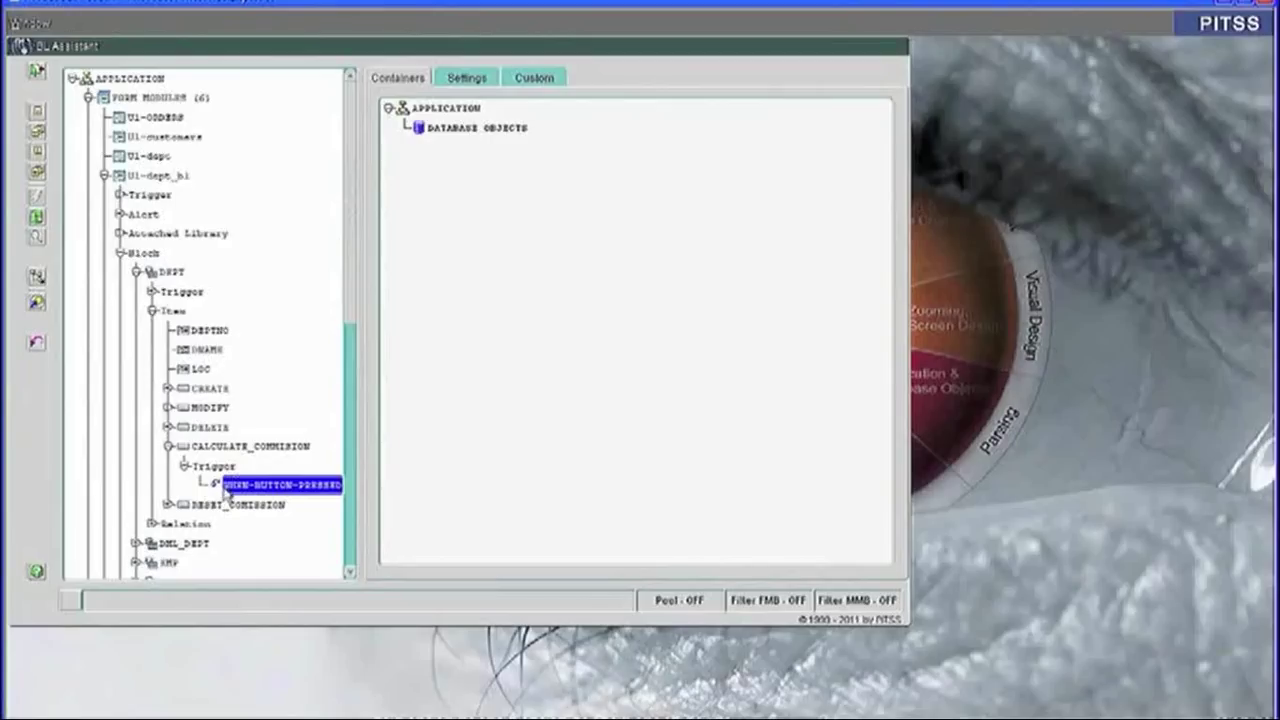
# Calculate the logic dependencies of the WHEN-BUTTON-PRESSED trigger and display the trigger's own details.
pyautogui.doubleClick(228, 486)
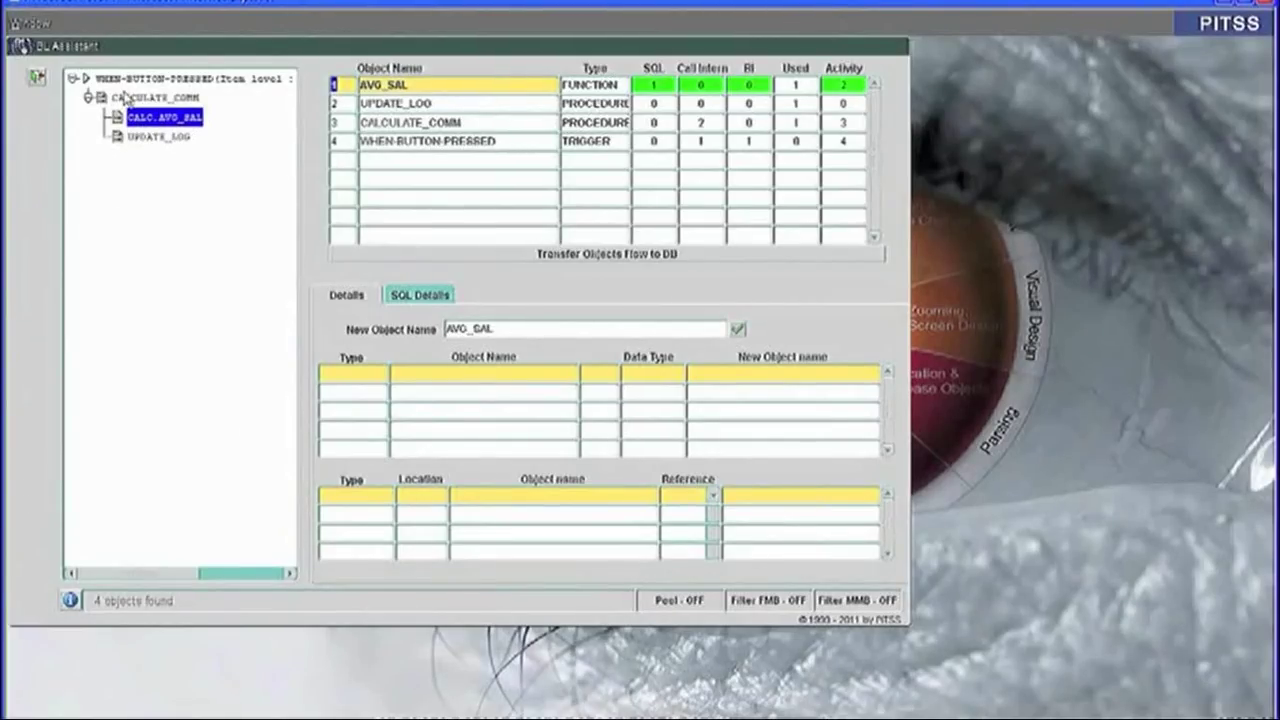
pyautogui.press('Up')
pyautogui.press('Up')
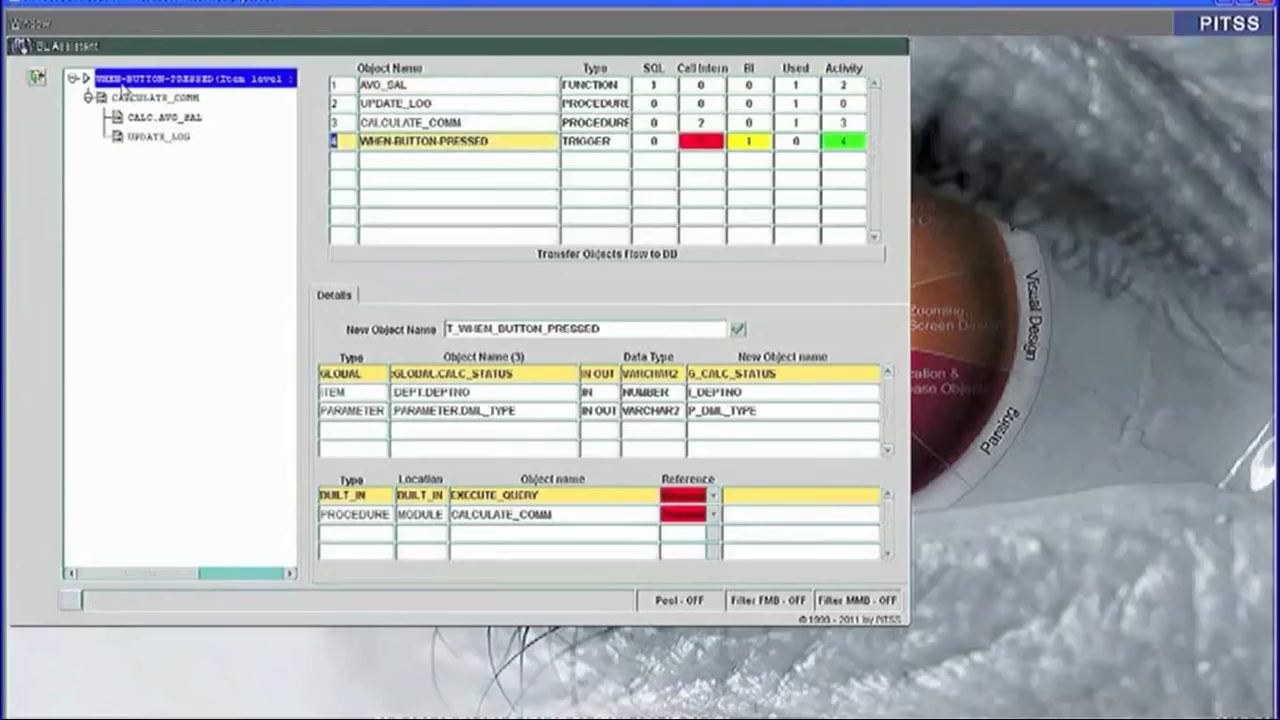
# View the source code of the CALCULATE_COMM procedure in the dependency tree, and close the editor.
pyautogui.click(118, 98)
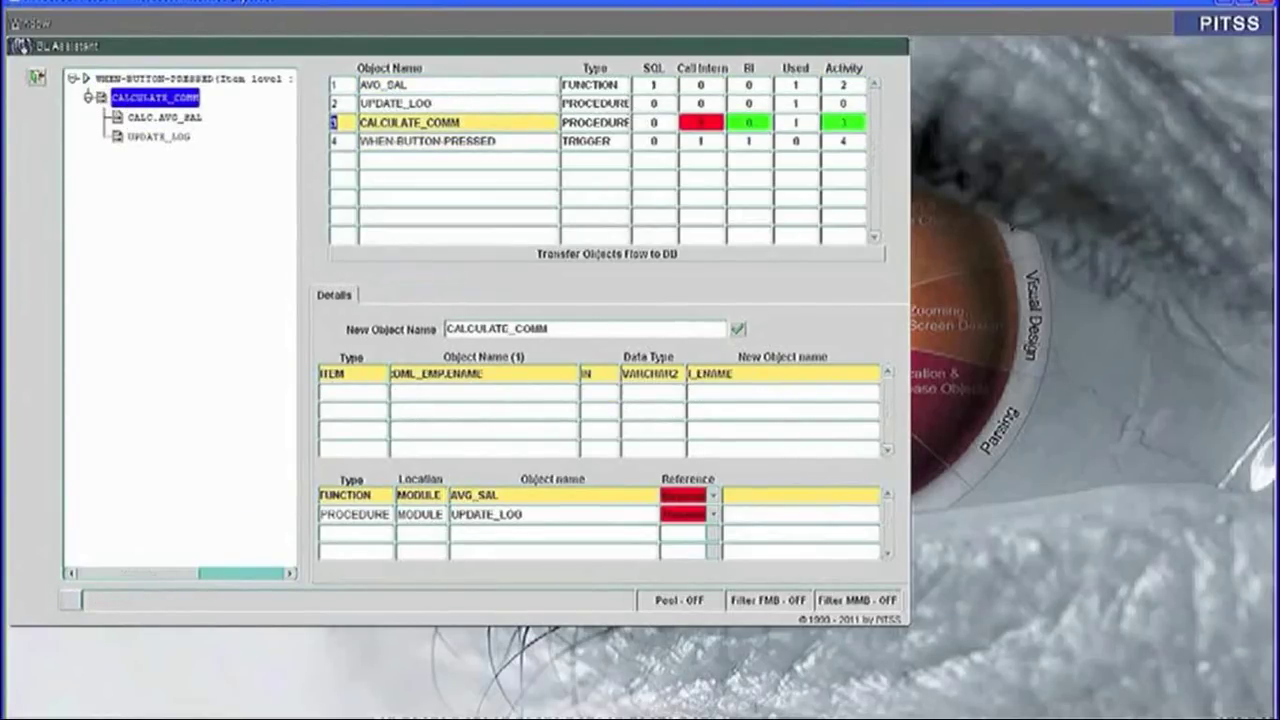
pyautogui.rightClick(395, 92)
pyautogui.click(430, 100)
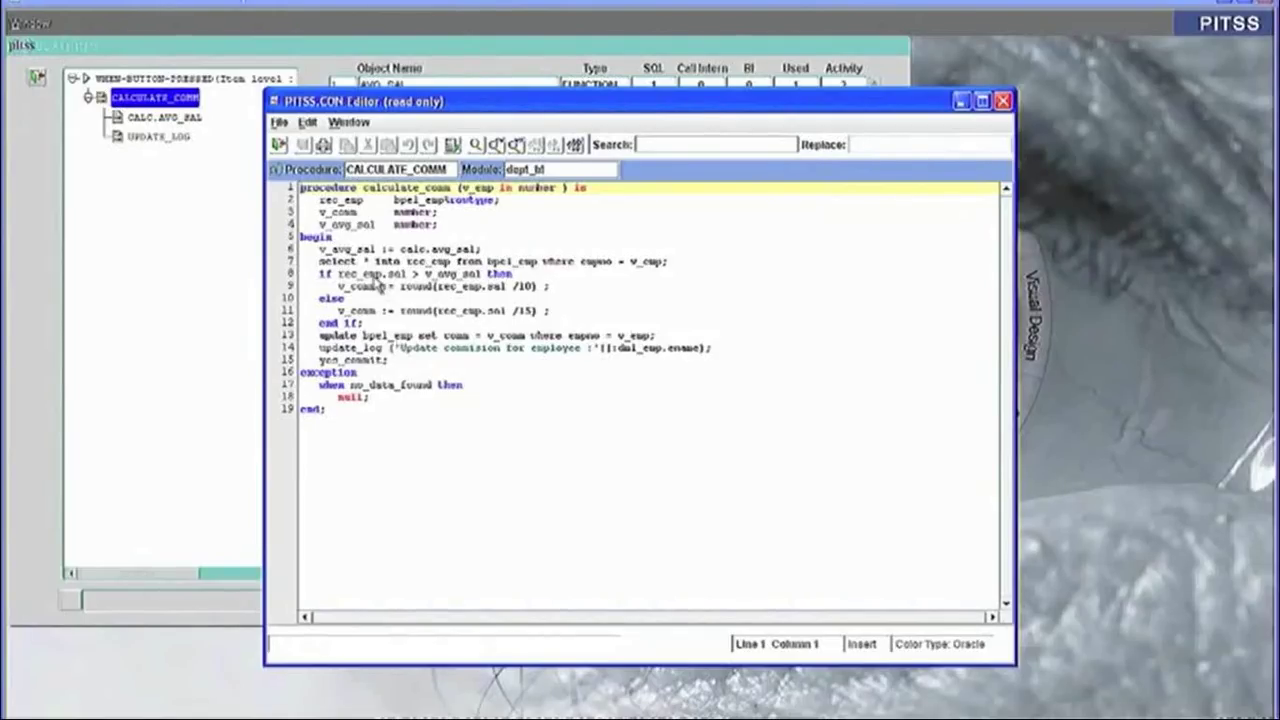
pyautogui.hotkey('alt', 'F4')
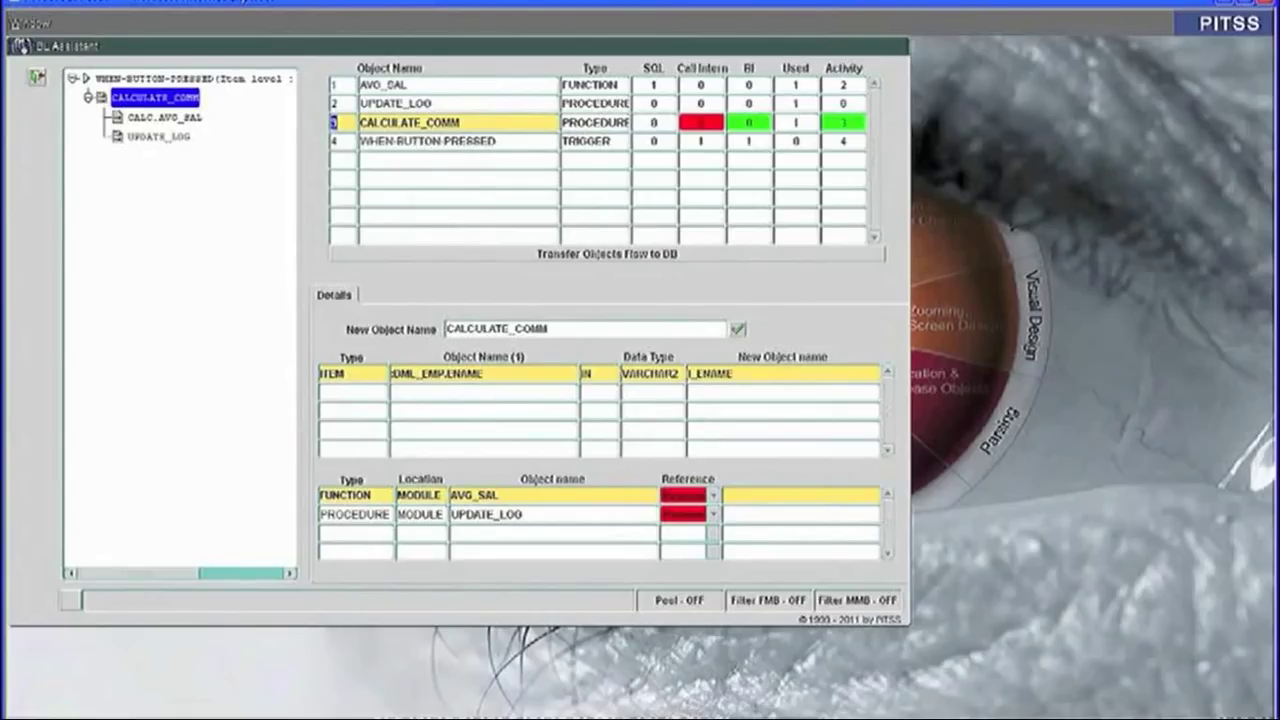
# Set the AVG_SAL and UPDATE_LOG references of CALCULATE_COMM to Change, and save the changes when switching to the WHEN-BUTTON-PRESSED trigger.
pyautogui.click(158, 136)
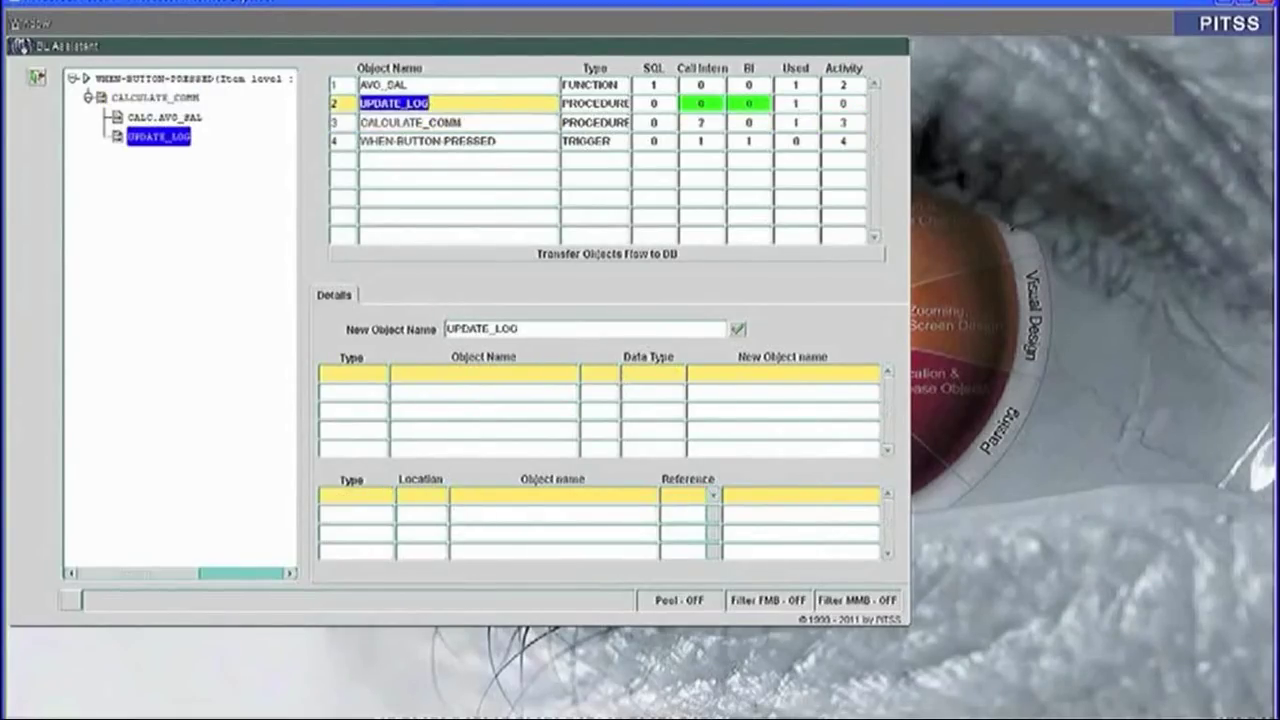
pyautogui.click(155, 97)
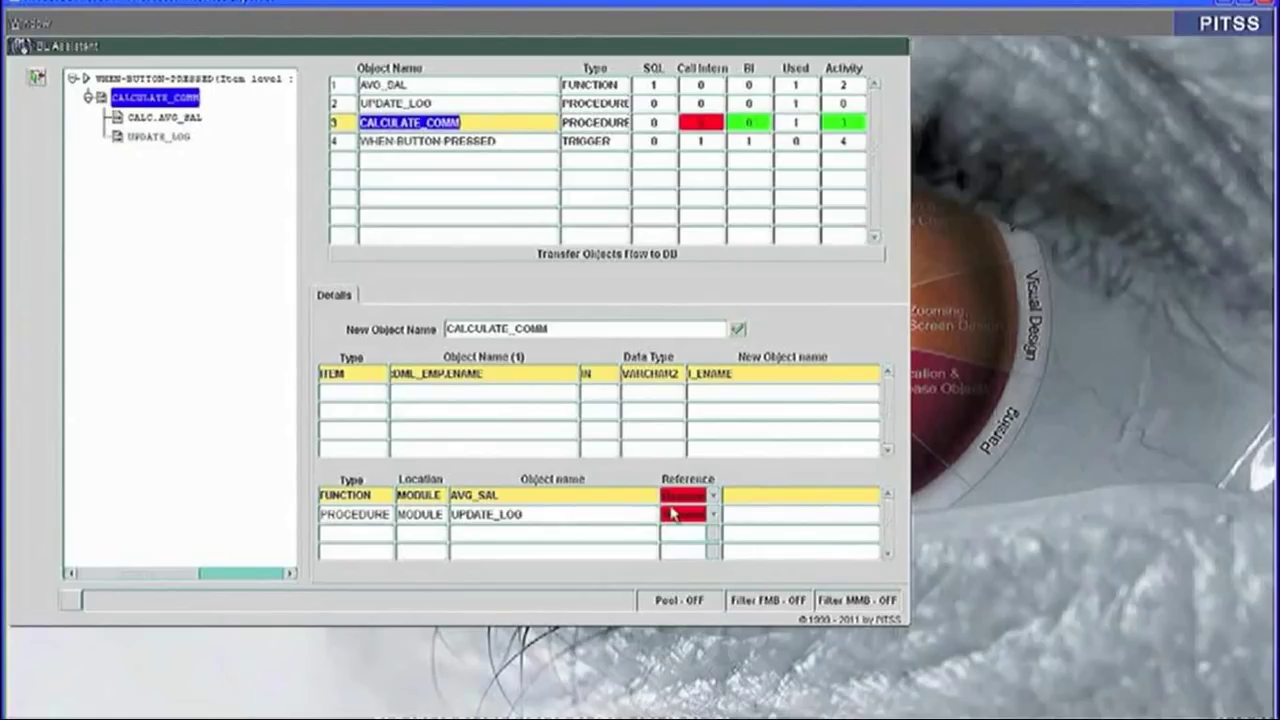
pyautogui.click(713, 505)
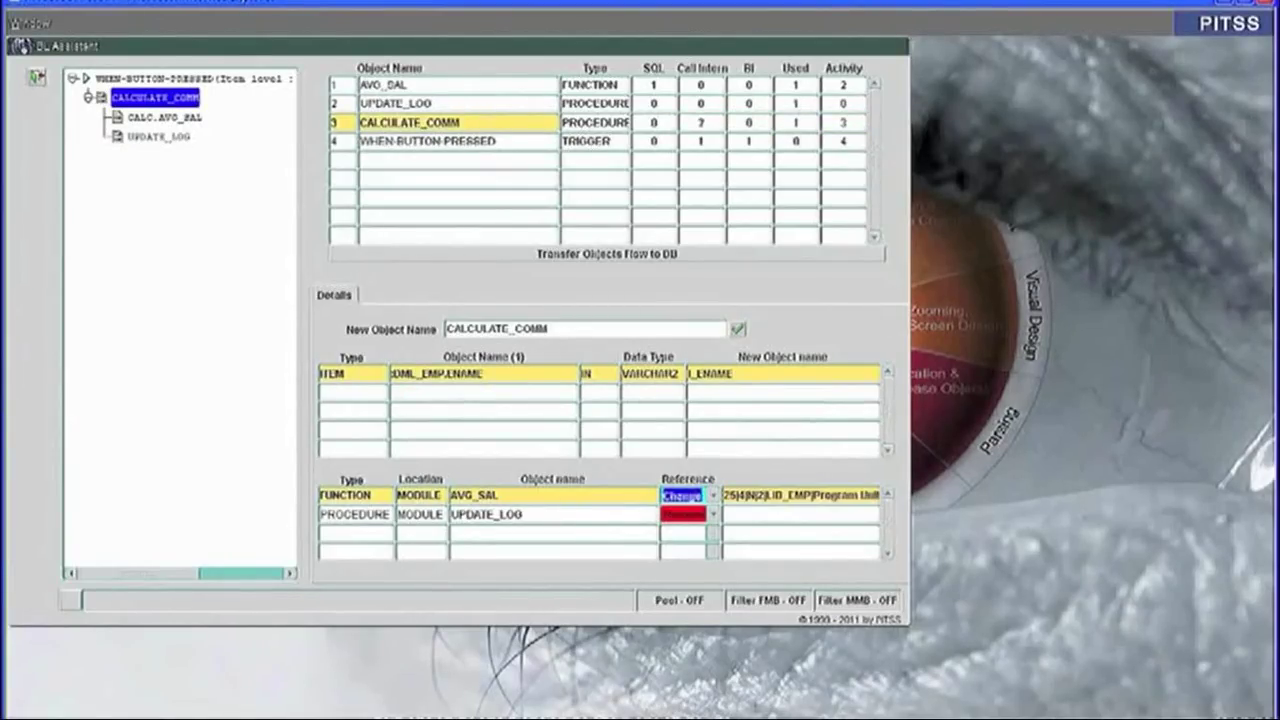
pyautogui.click(710, 515)
pyautogui.click(675, 499)
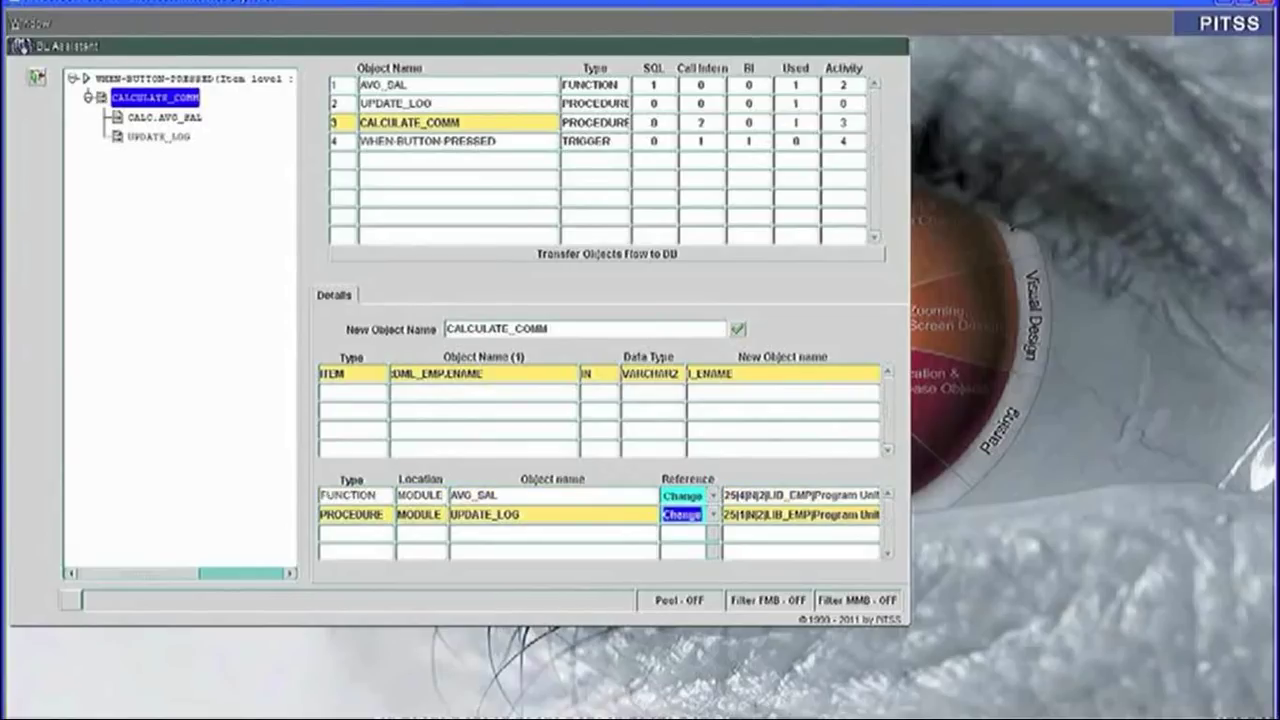
pyautogui.click(469, 145)
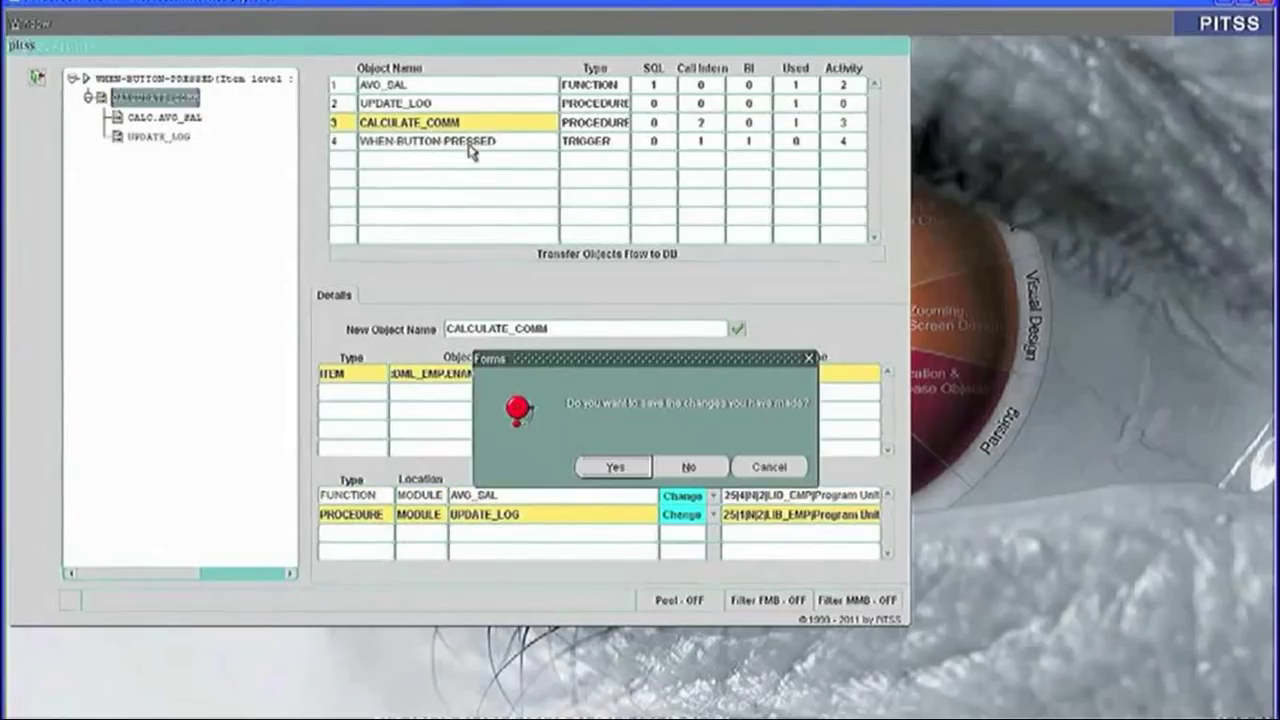
pyautogui.click(615, 467)
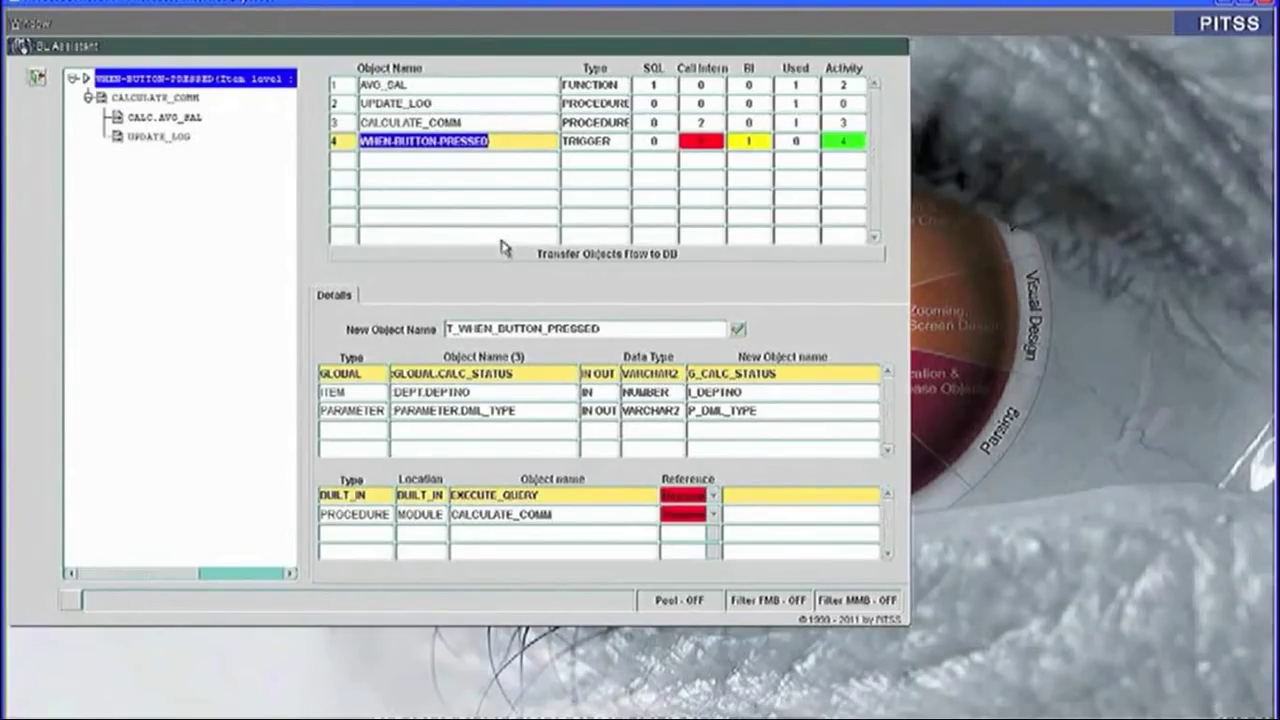
# Transfer the objects flow to a new database container CALC_DB with DB owner SUMMIT, and return to the BL Assistant overview.
pyautogui.click(595, 258)
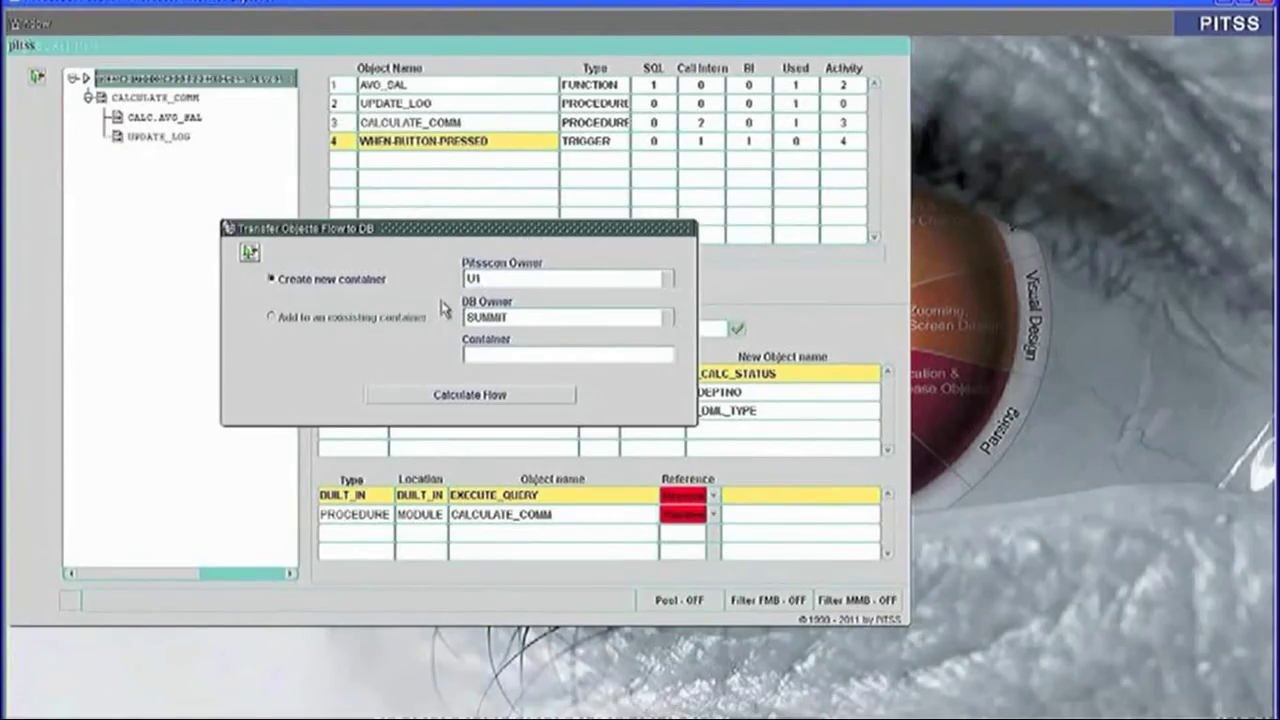
pyautogui.click(466, 353)
pyautogui.write('CALC_CF')
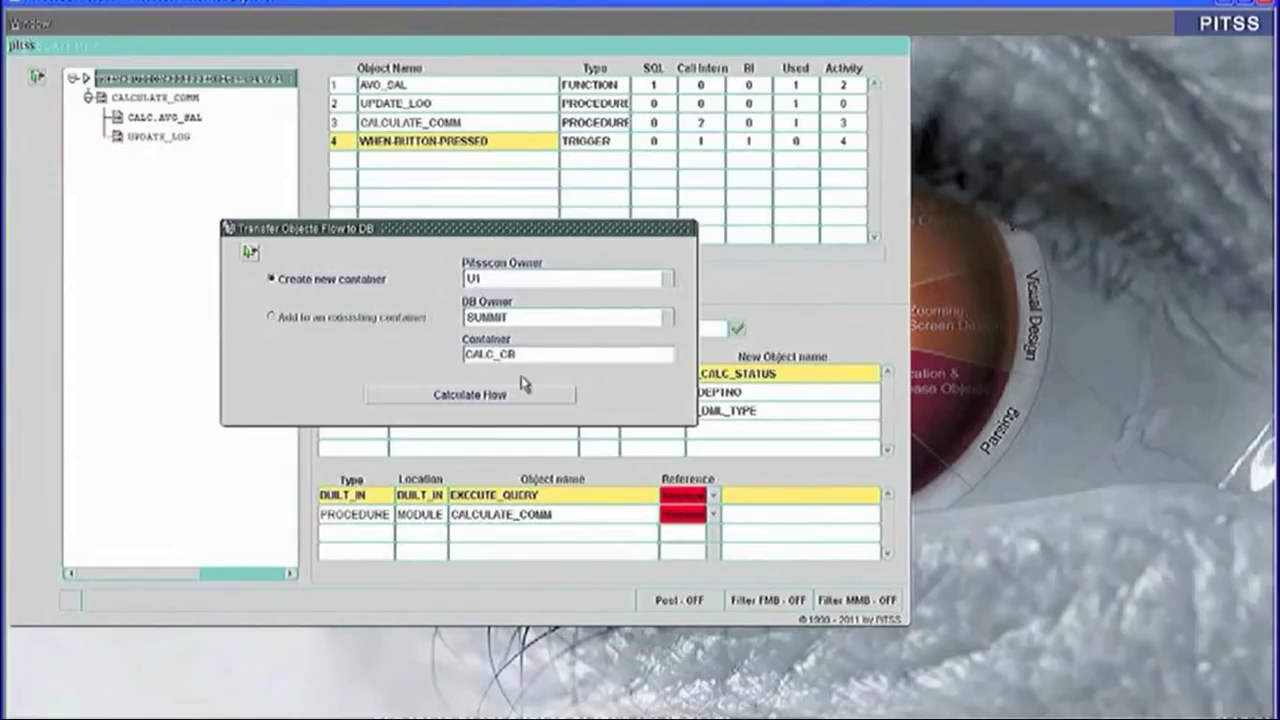
pyautogui.press('BackSpace')
pyautogui.press('BackSpace')
pyautogui.write('DB')
pyautogui.click(512, 395)
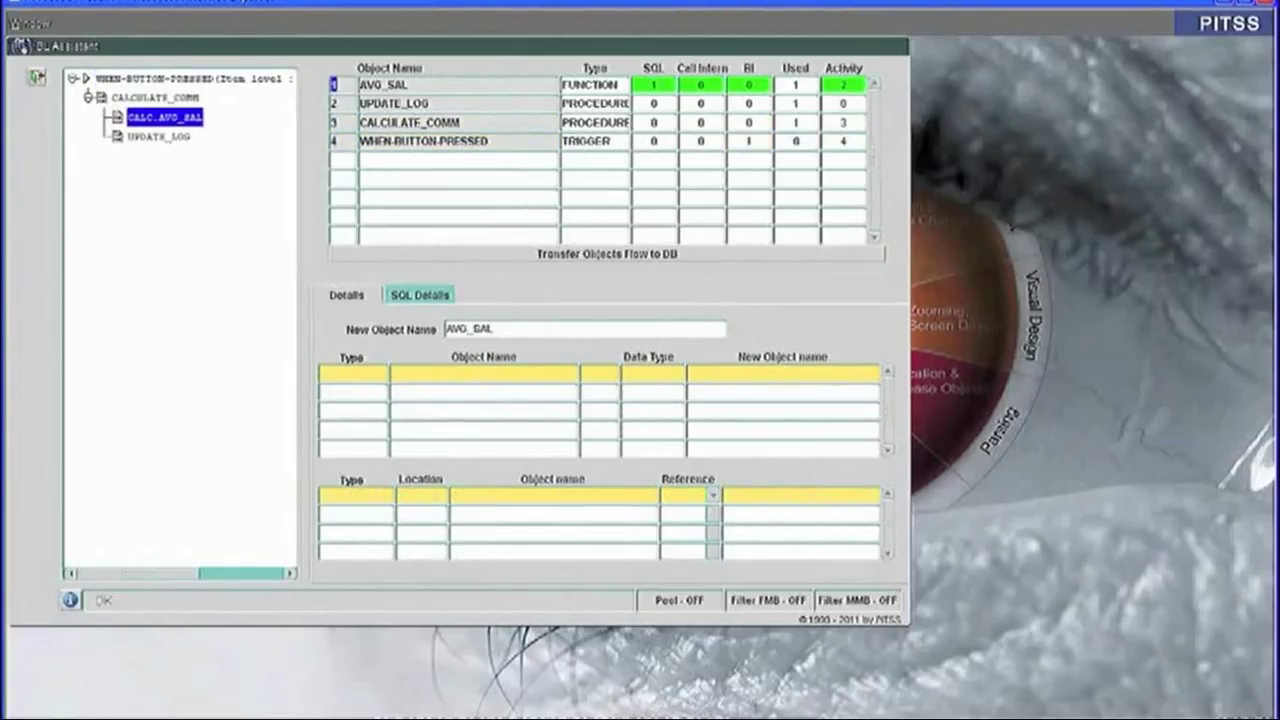
pyautogui.click(40, 76)
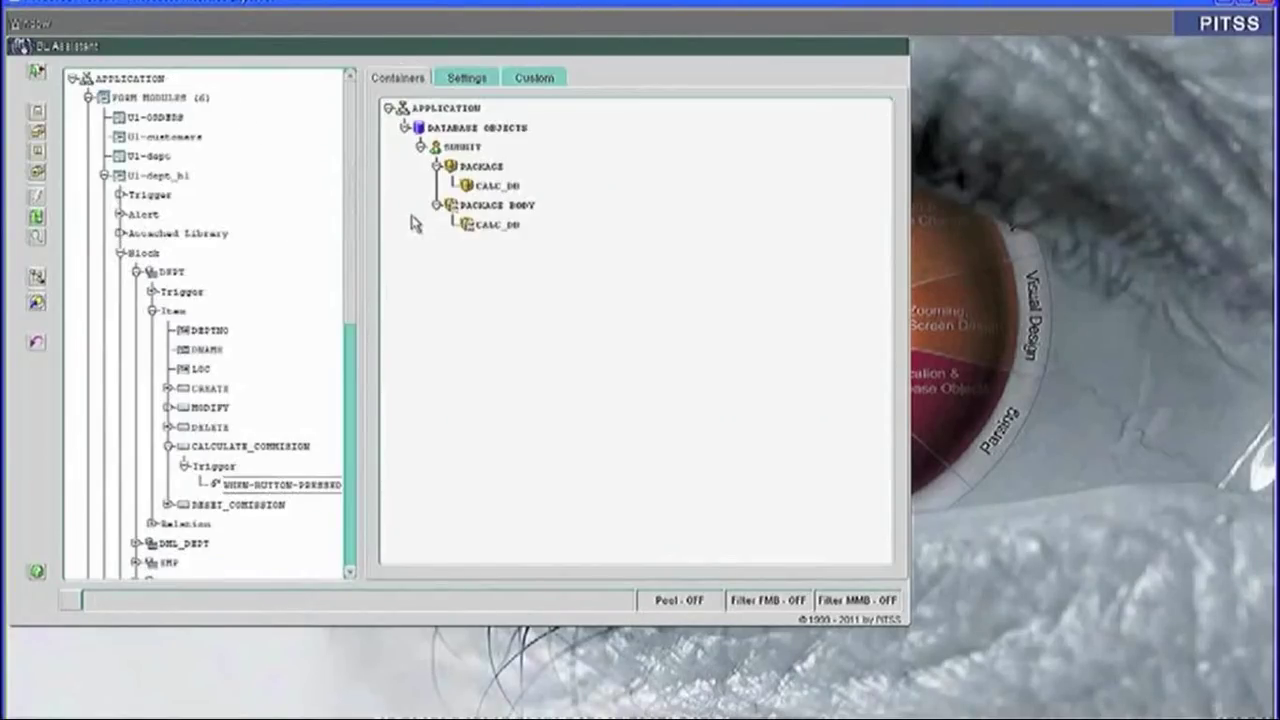
# View the code of the CALC_DB package specification through to its end, and close the editor.
pyautogui.click(480, 187)
pyautogui.rightClick(476, 190)
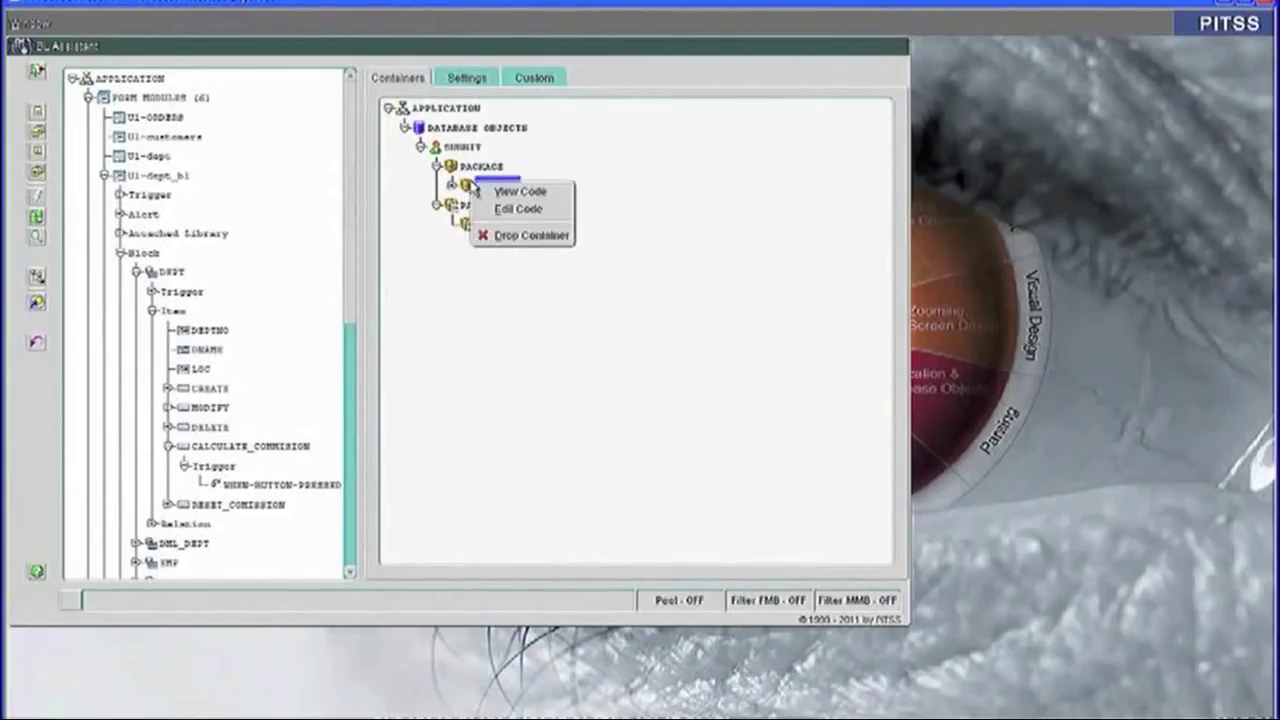
pyautogui.click(490, 192)
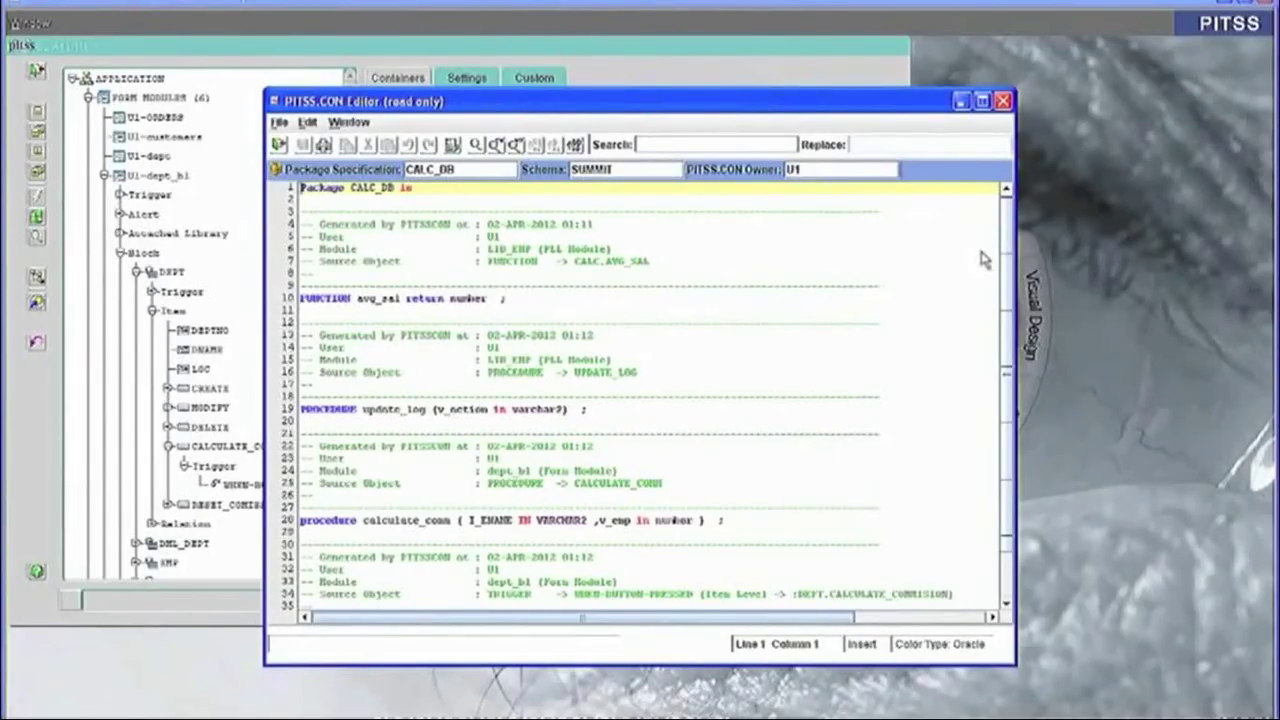
pyautogui.scroll(-1, 1007, 290)
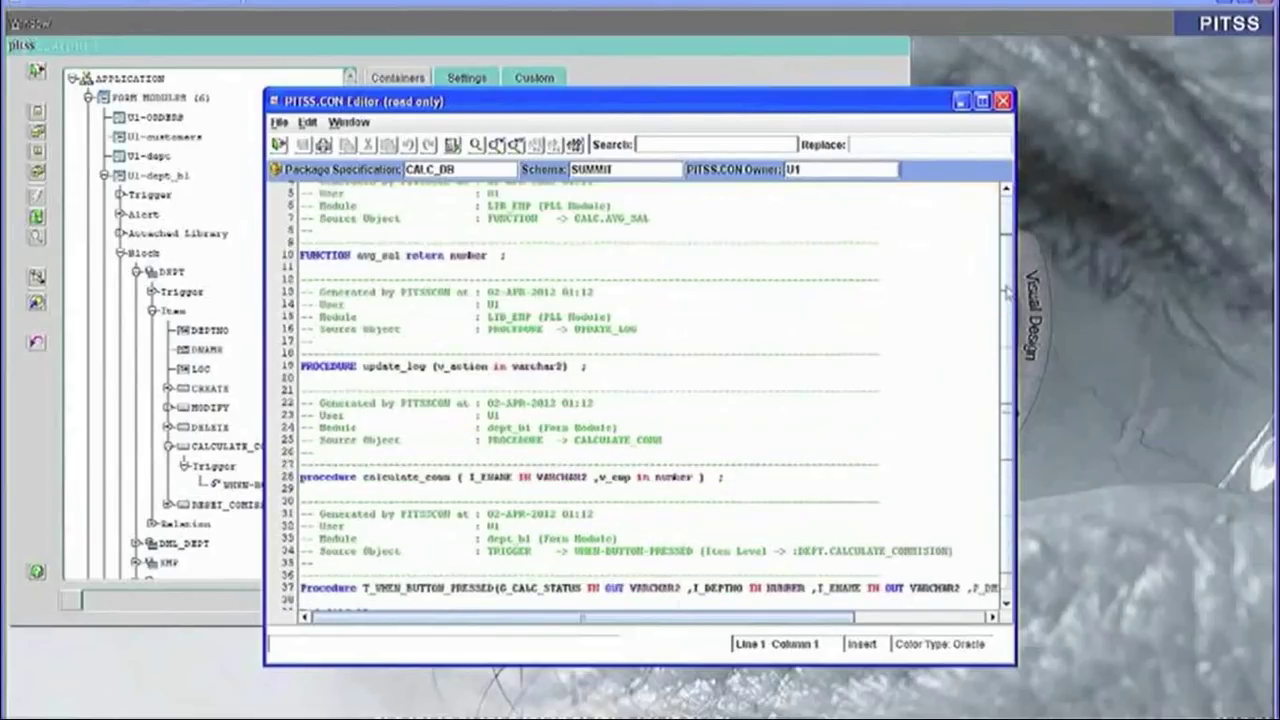
pyautogui.scroll(-1, 1012, 368)
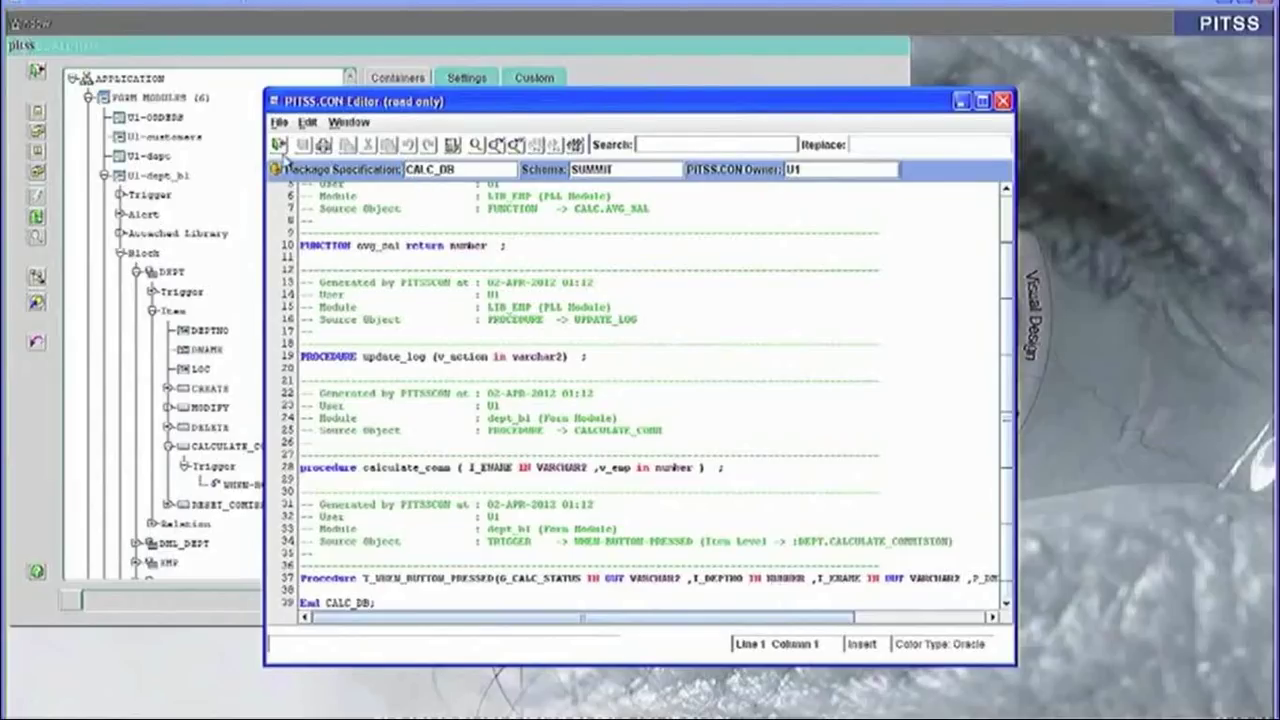
pyautogui.click(281, 147)
# View the CALC_DB package body and examine the new arguments, changed calls and removed calls of its functions and procedures.
pyautogui.rightClick(474, 230)
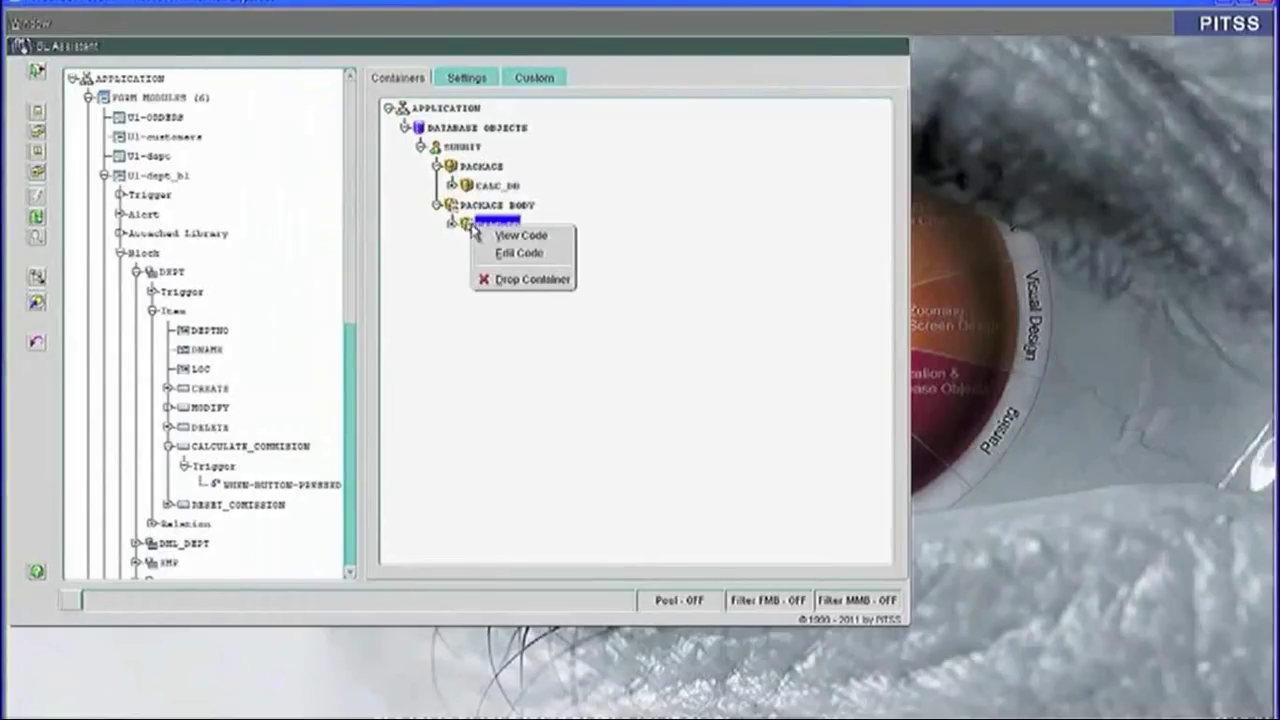
pyautogui.click(492, 237)
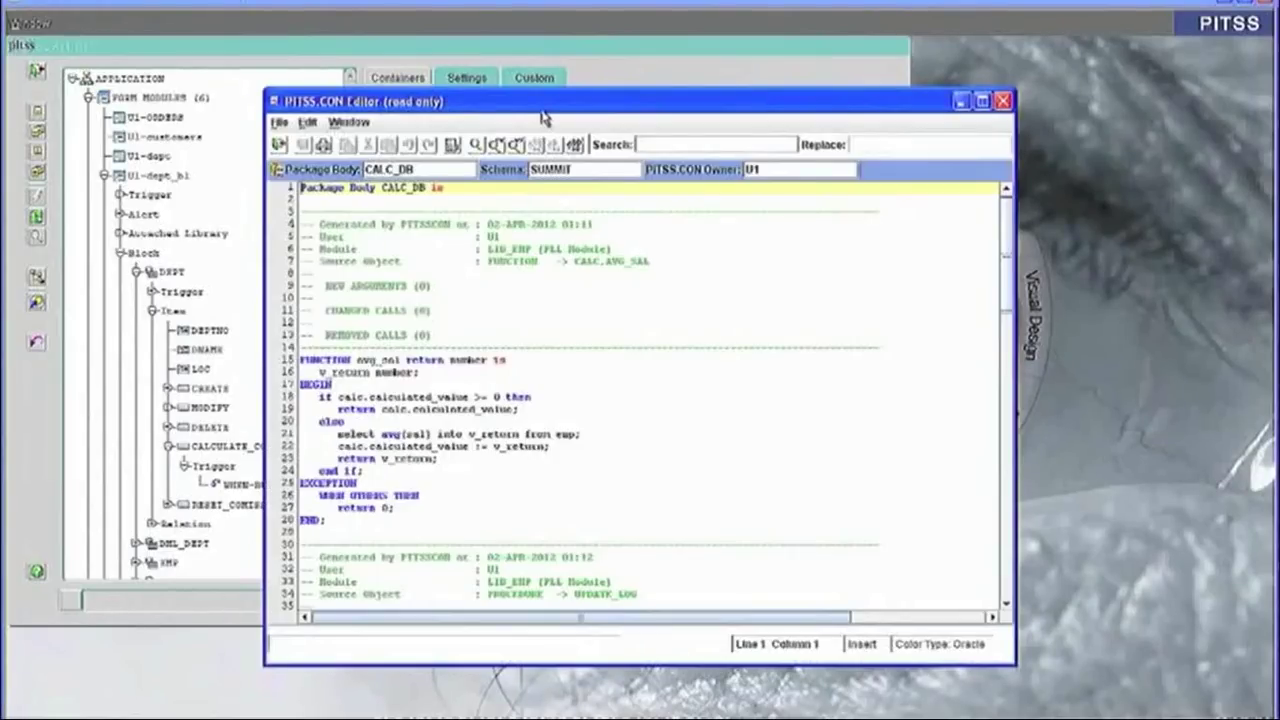
pyautogui.moveTo(540, 112); pyautogui.dragTo(437, 87)
pyautogui.scroll(-1, 484, 314)
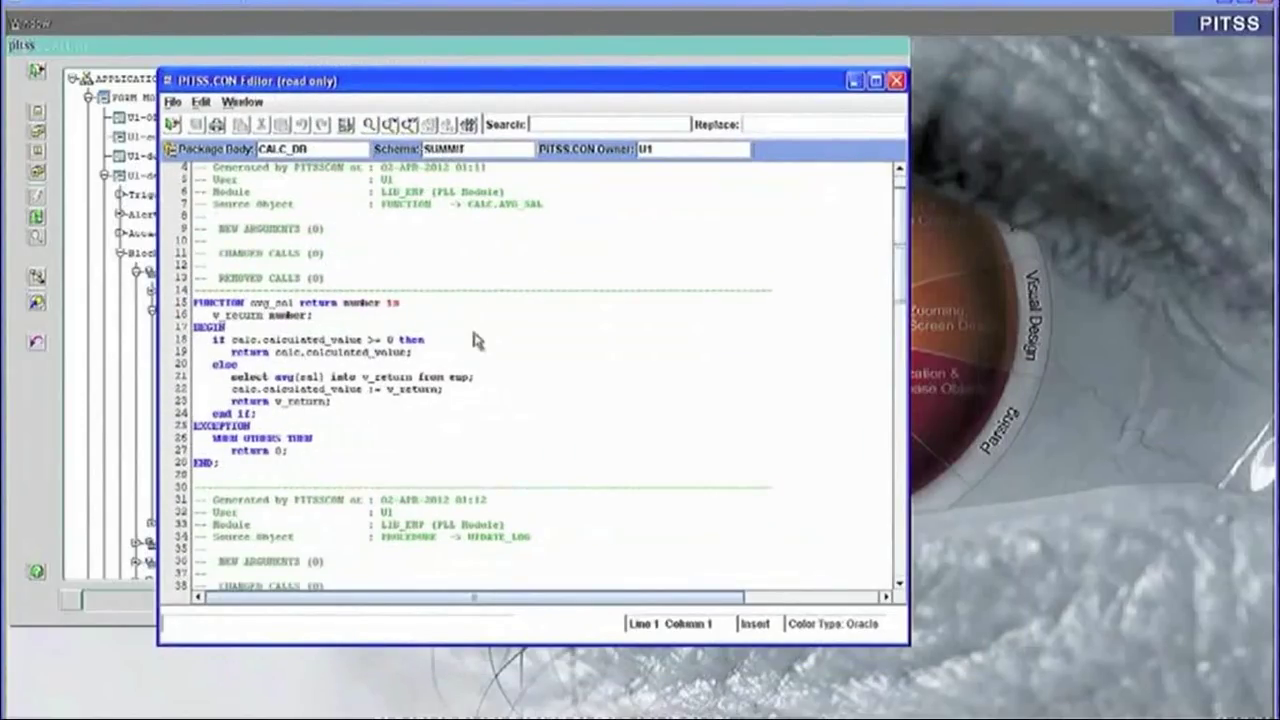
pyautogui.scroll(-2, 476, 341)
pyautogui.scroll(-4, 318, 524)
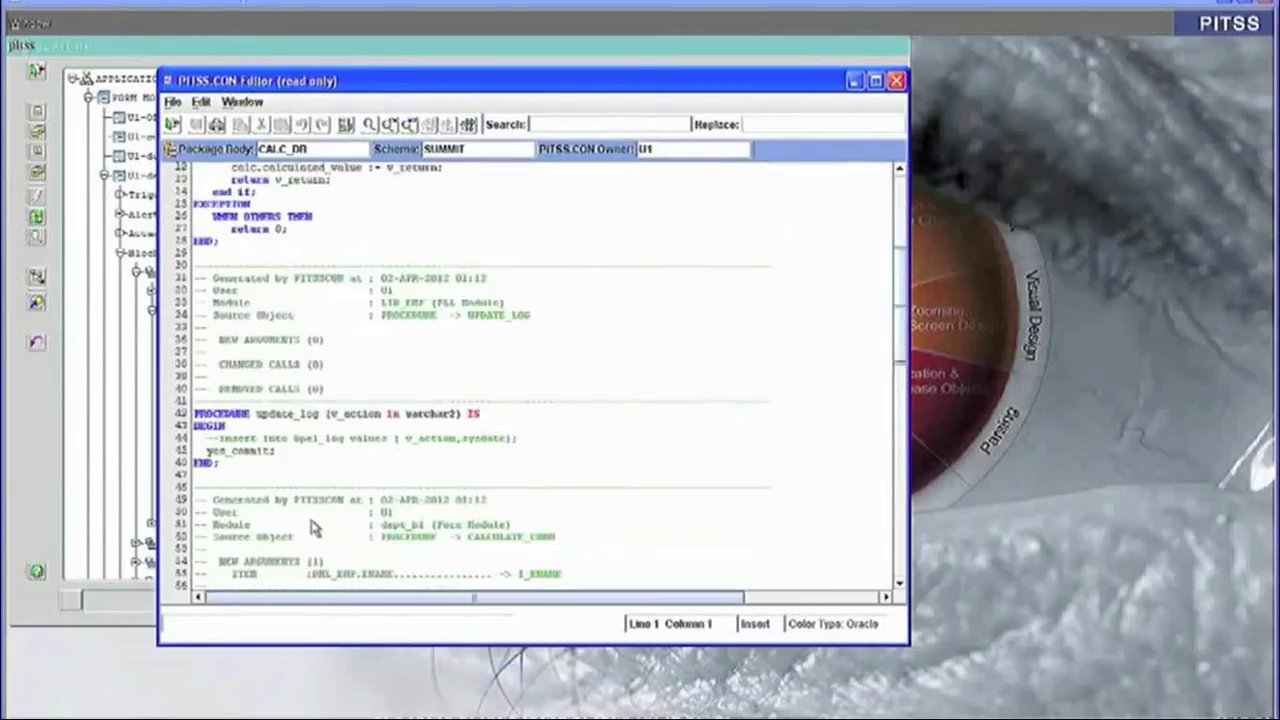
pyautogui.scroll(-4, 313, 527)
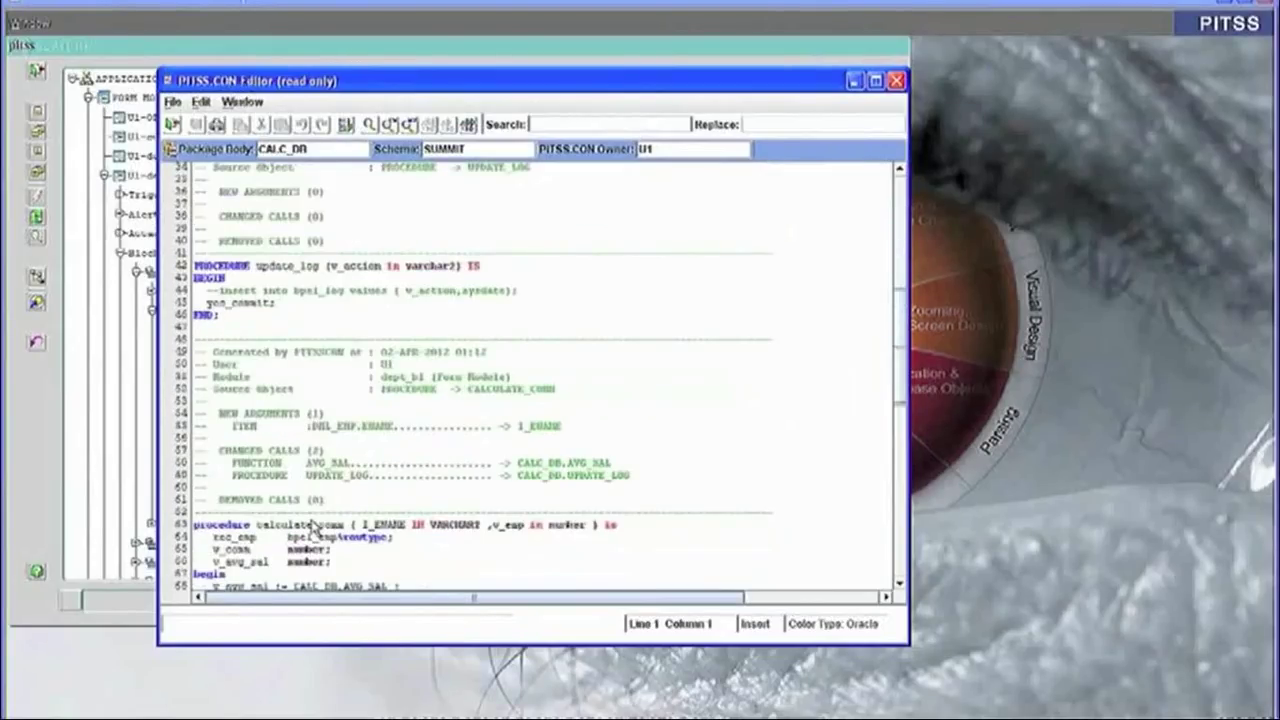
pyautogui.scroll(-5, 313, 527)
pyautogui.scroll(-4, 313, 527)
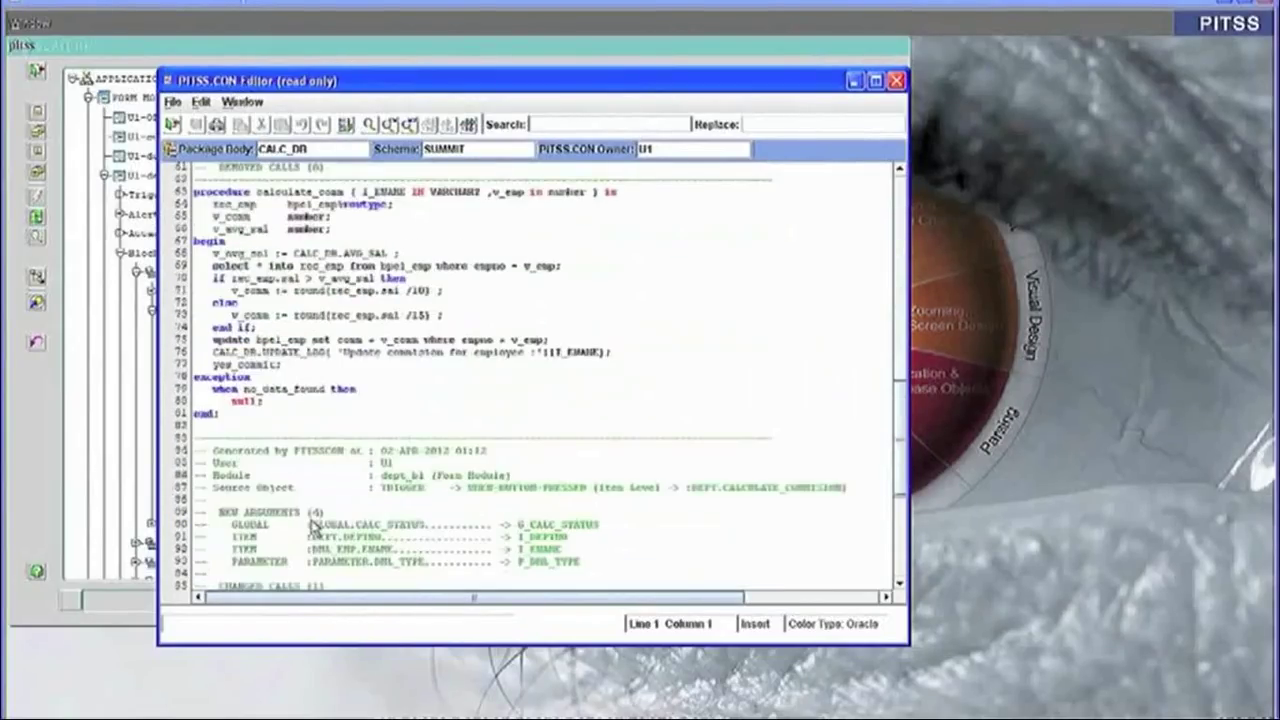
pyautogui.scroll(-2, 378, 468)
pyautogui.scroll(-4, 378, 468)
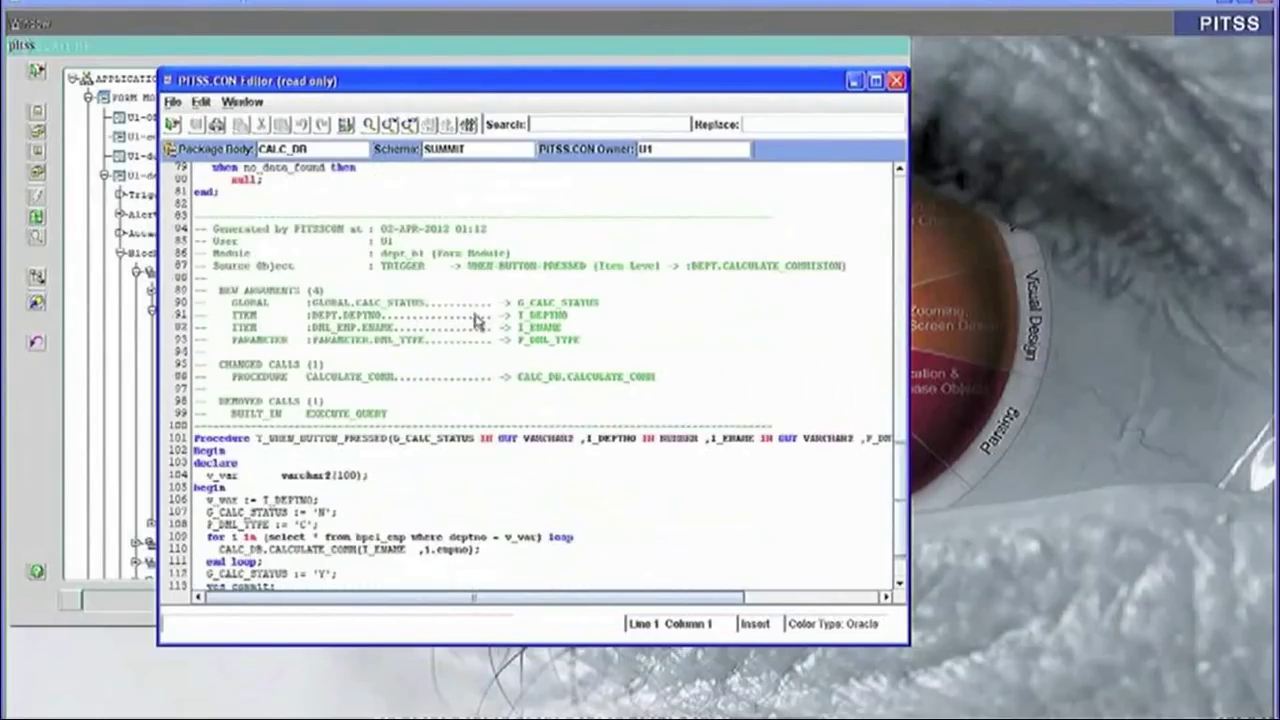
# Review the T_WHEN_BUTTON_PRESSED and calculate_comm procedures in the CALC_DB package body, and close the editor.
pyautogui.scroll(-1, 519, 320)
pyautogui.scroll(-1, 519, 320)
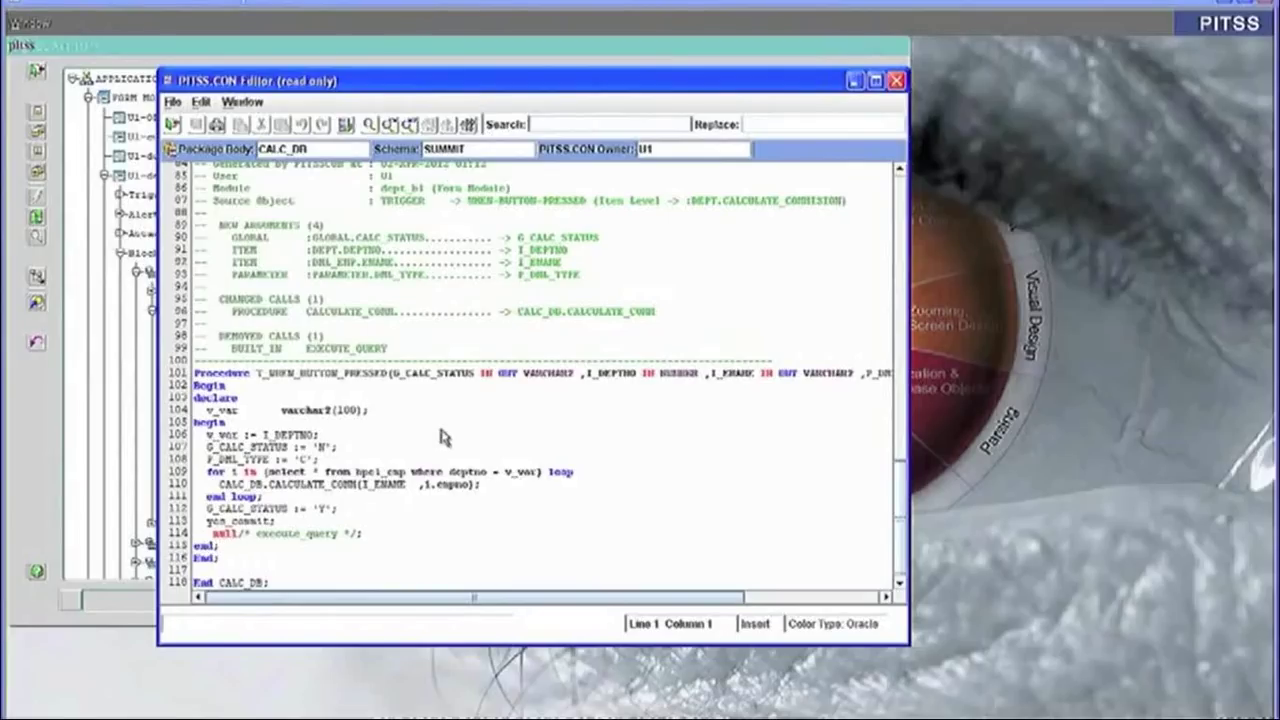
pyautogui.scroll(7, 444, 437)
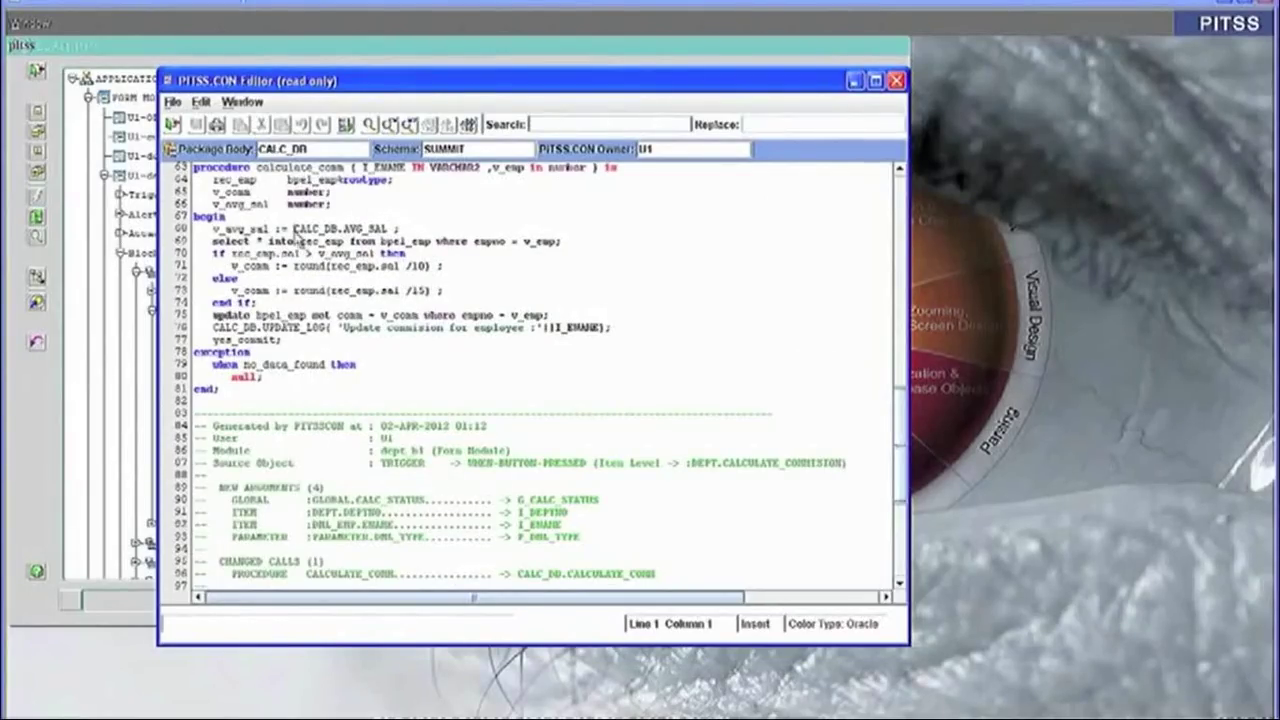
pyautogui.click(298, 237)
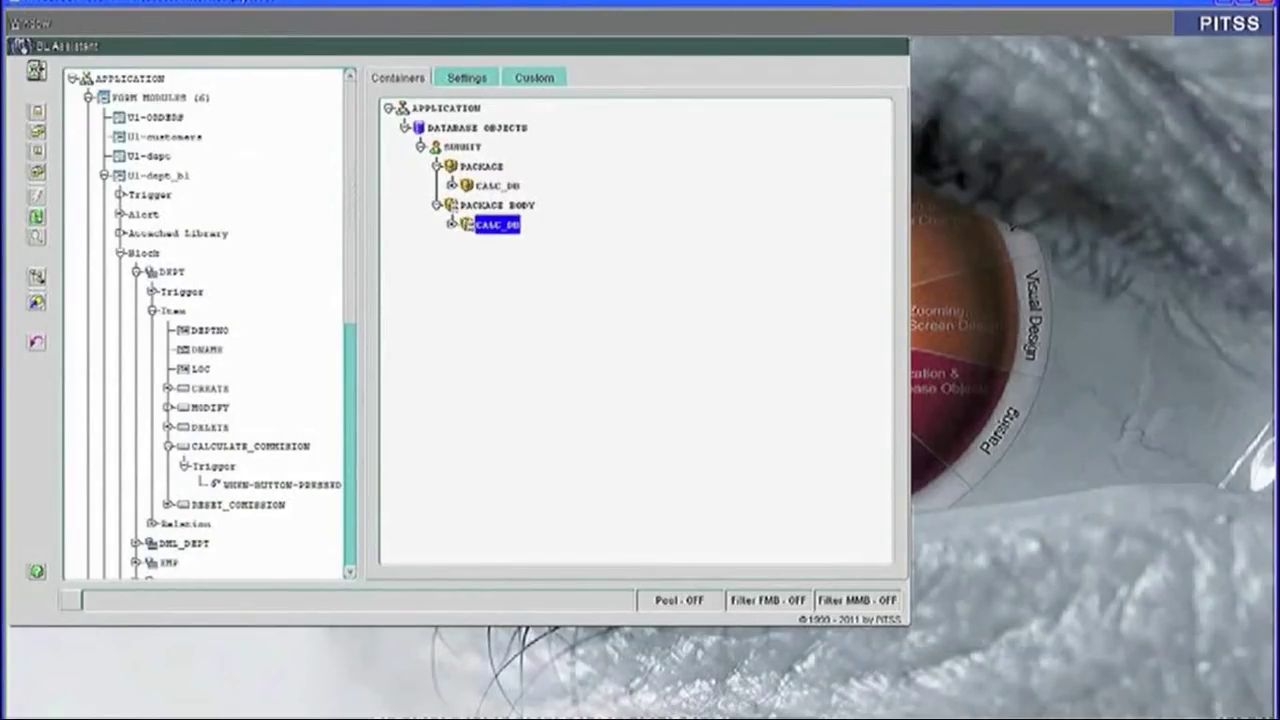
# Leave the BL Assistant, open the DAL Assistant, and start the Web Service Wizard for the CALC_DB package under SUMMIT.
pyautogui.click(36, 70)
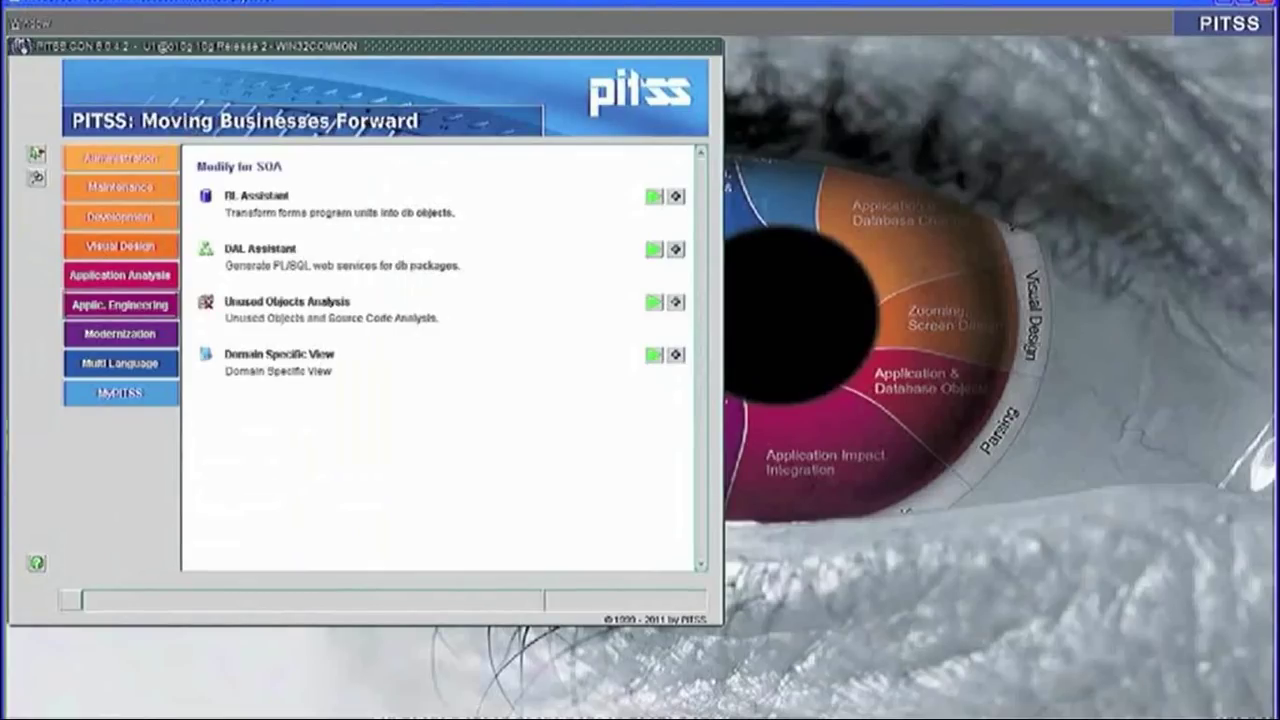
pyautogui.click(652, 250)
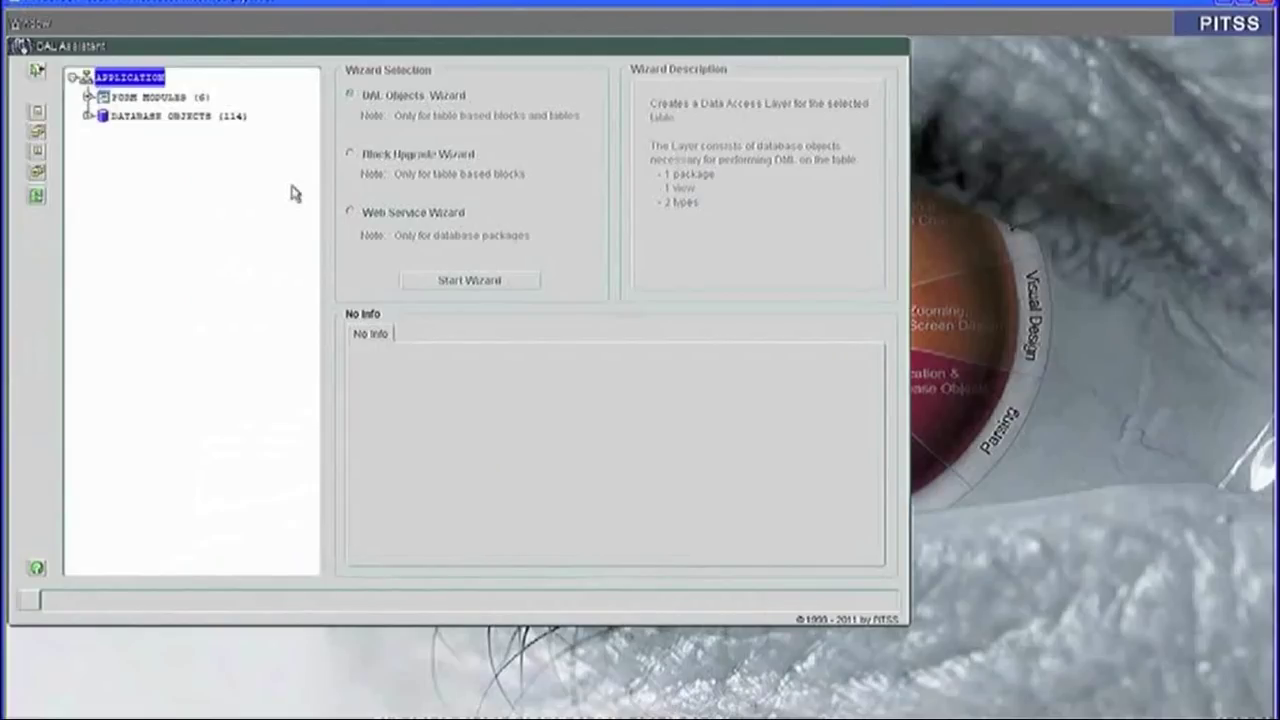
pyautogui.click(88, 116)
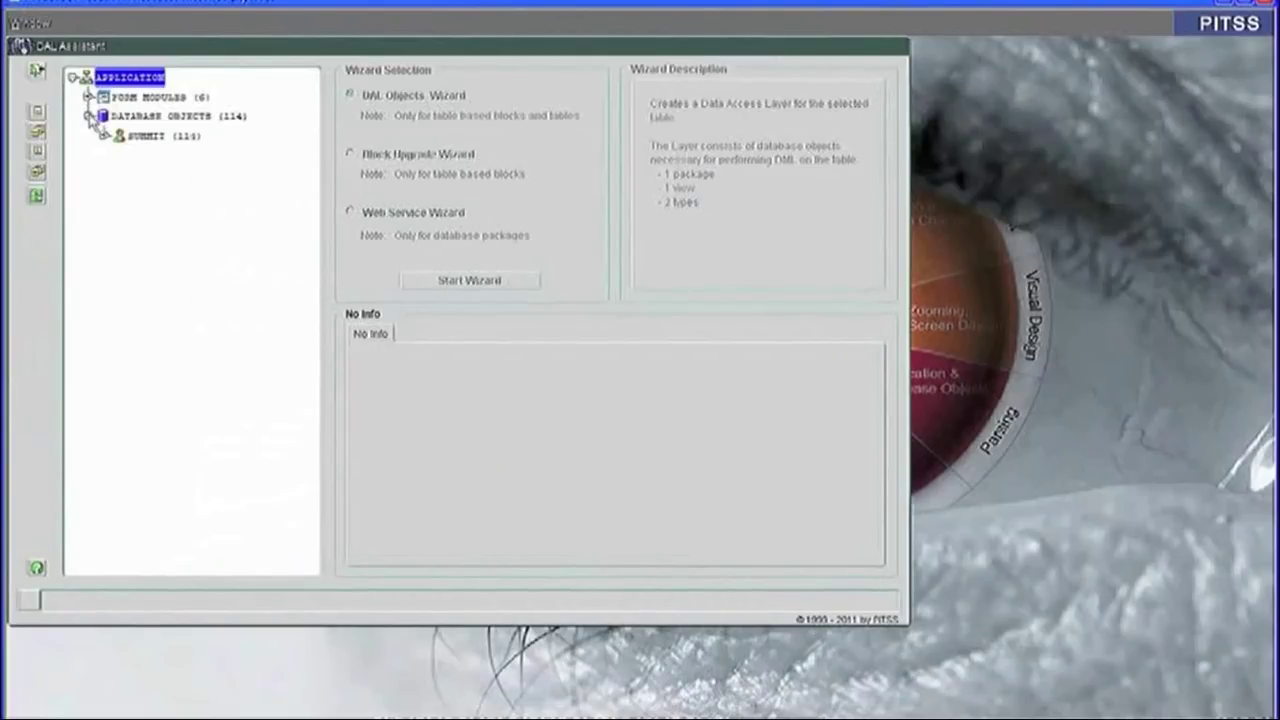
pyautogui.click(105, 135)
pyautogui.click(120, 174)
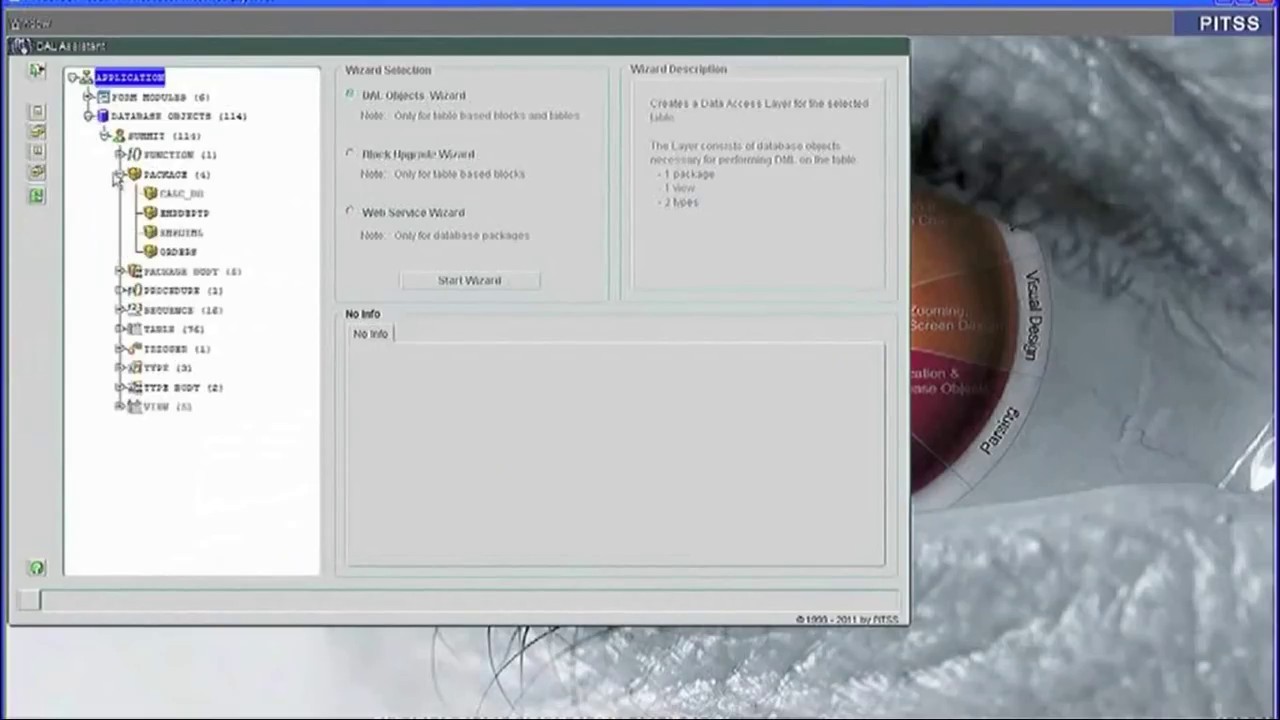
pyautogui.click(182, 193)
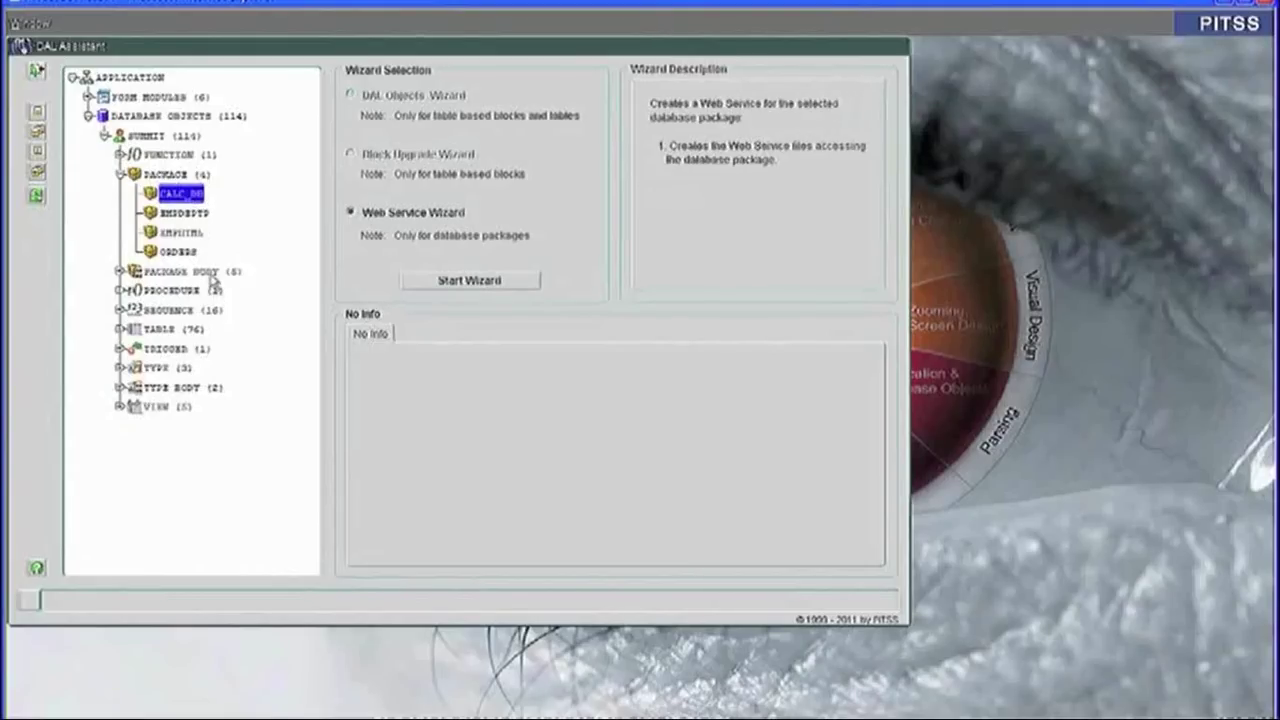
pyautogui.click(467, 280)
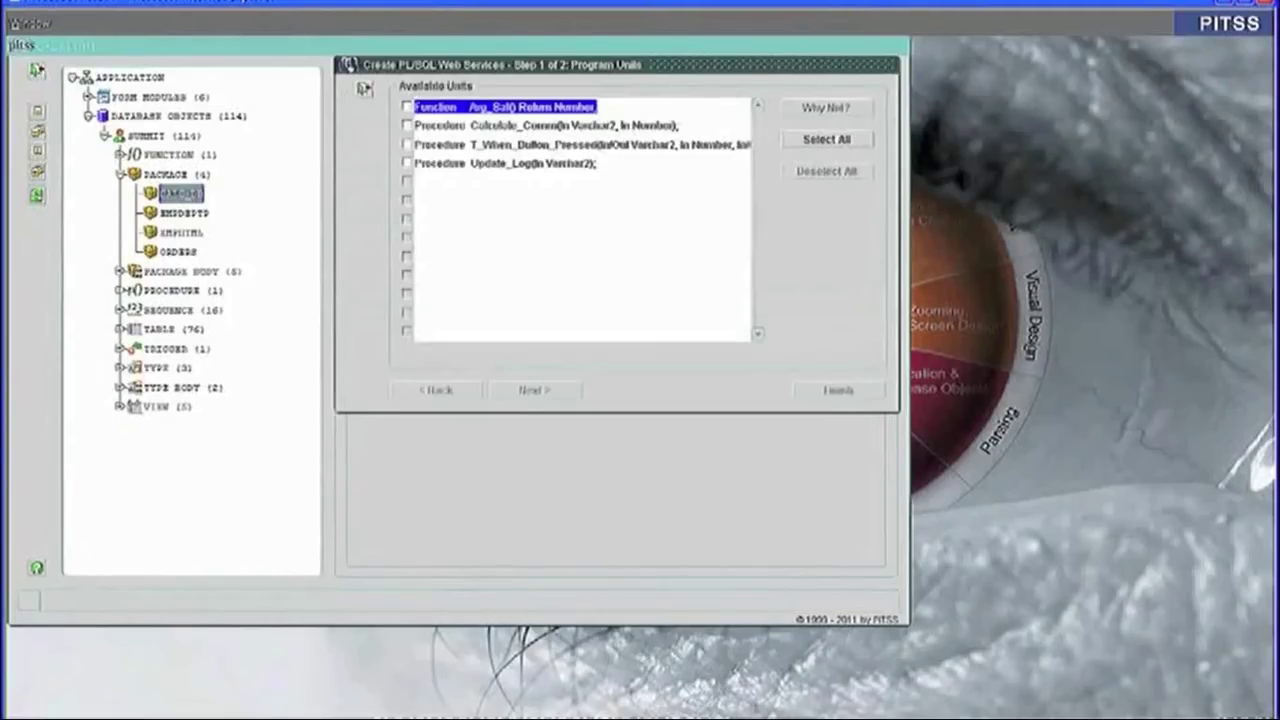
# Include only the Avg_Sal function and the Calculate_Comm procedure in the web service, and continue to the parameters.
pyautogui.click(406, 106)
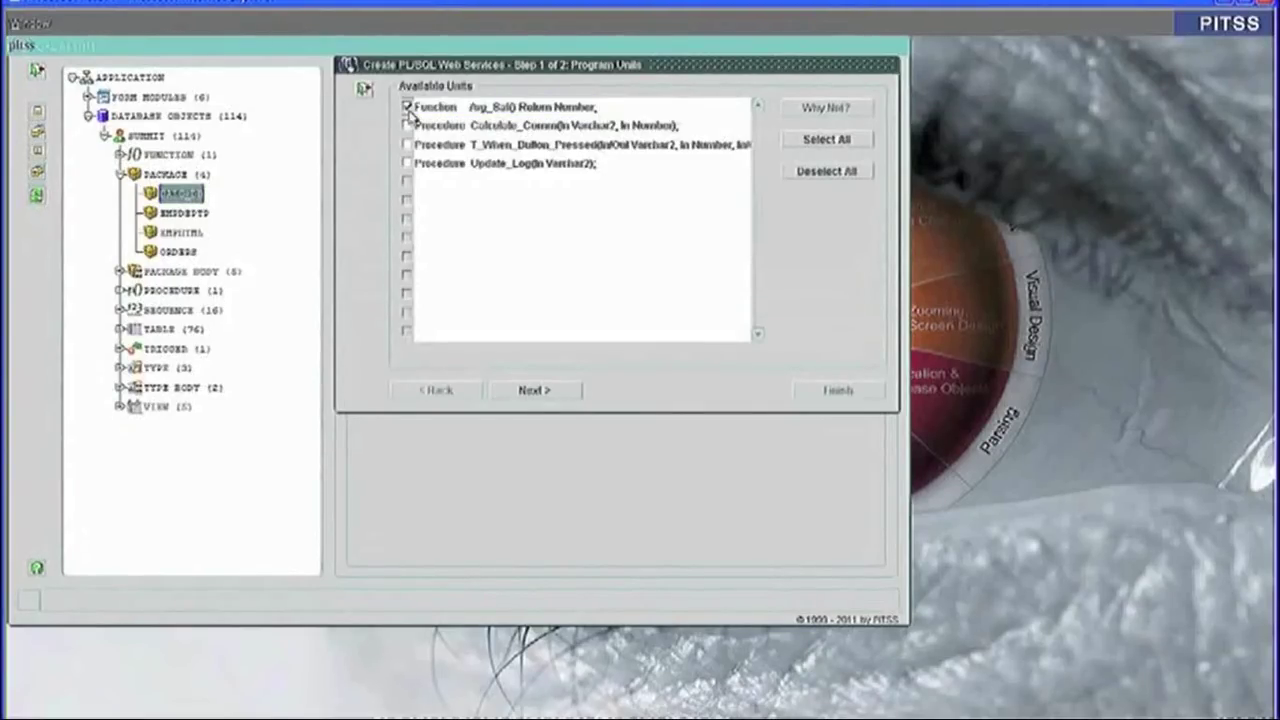
pyautogui.click(407, 108)
pyautogui.click(407, 125)
pyautogui.click(407, 144)
pyautogui.click(407, 163)
pyautogui.click(407, 106)
pyautogui.click(407, 163)
pyautogui.click(407, 144)
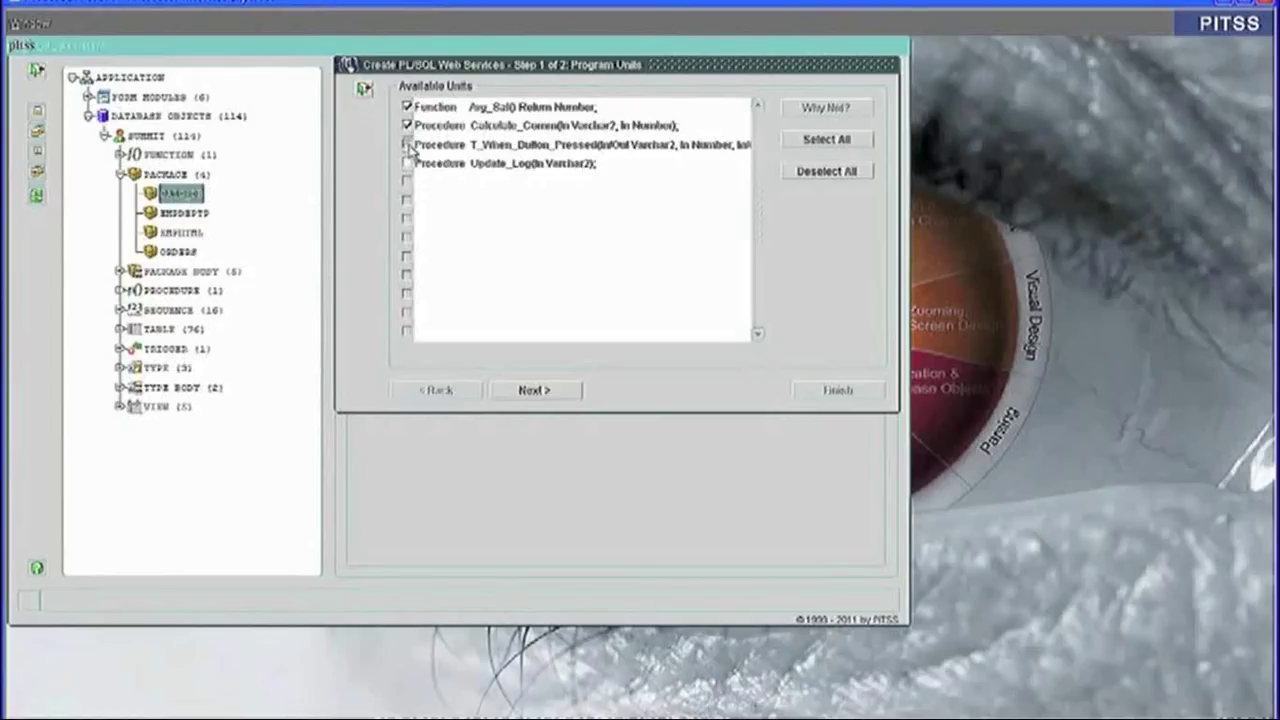
pyautogui.click(528, 392)
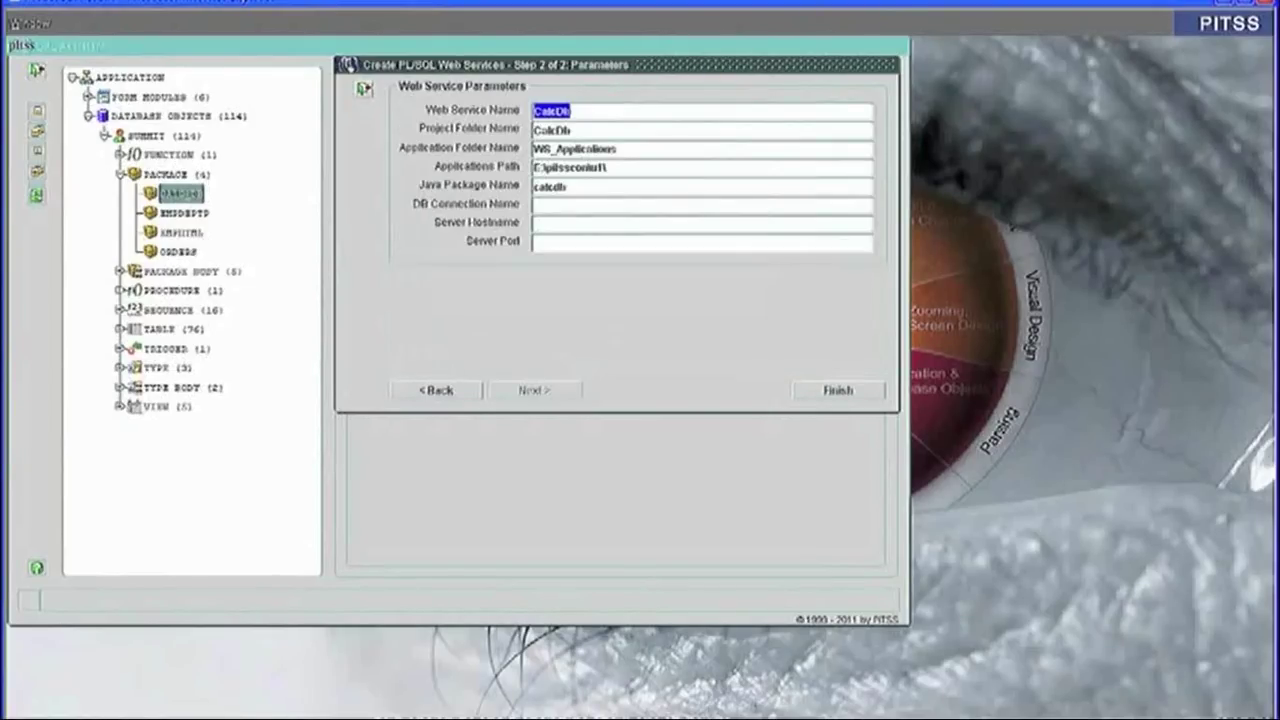
# Set DB connection name orcl, server hostname localhost and server port 8888, and generate the CalcDb web service project.
pyautogui.click(575, 205)
pyautogui.write('orcl')
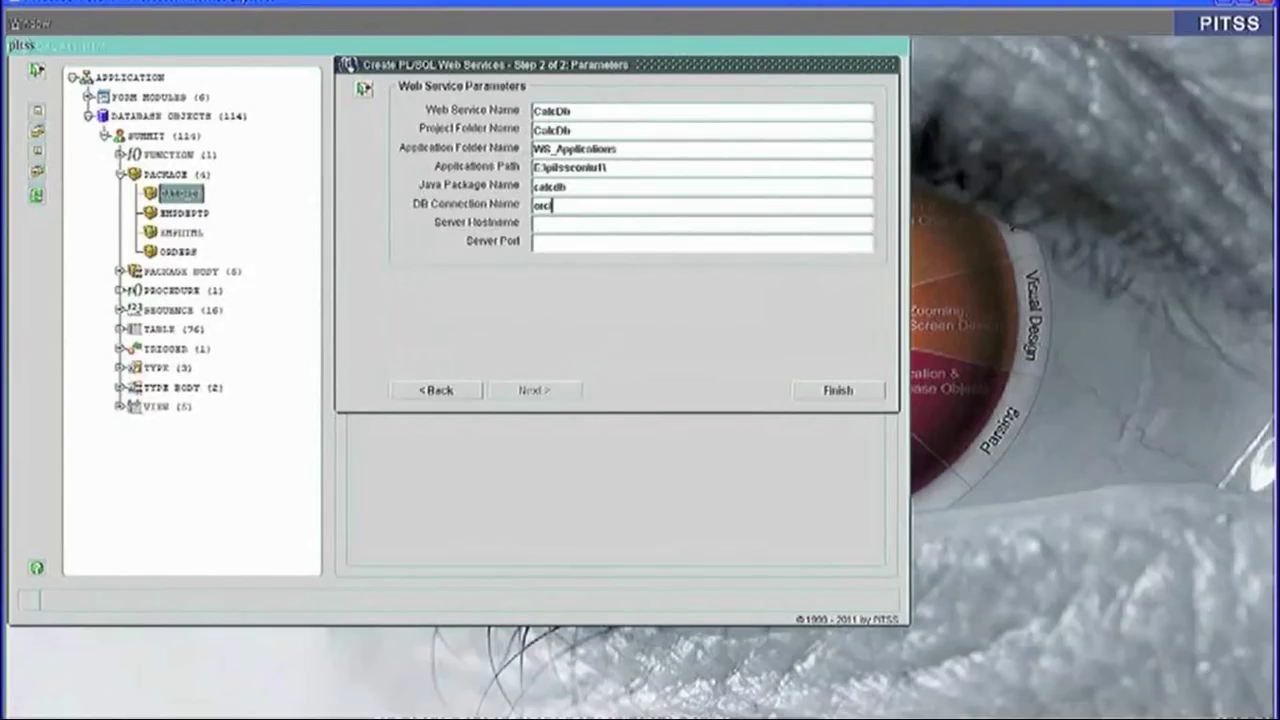
pyautogui.press('Tab')
pyautogui.write('localhost')
pyautogui.press('Tab')
pyautogui.write('8')
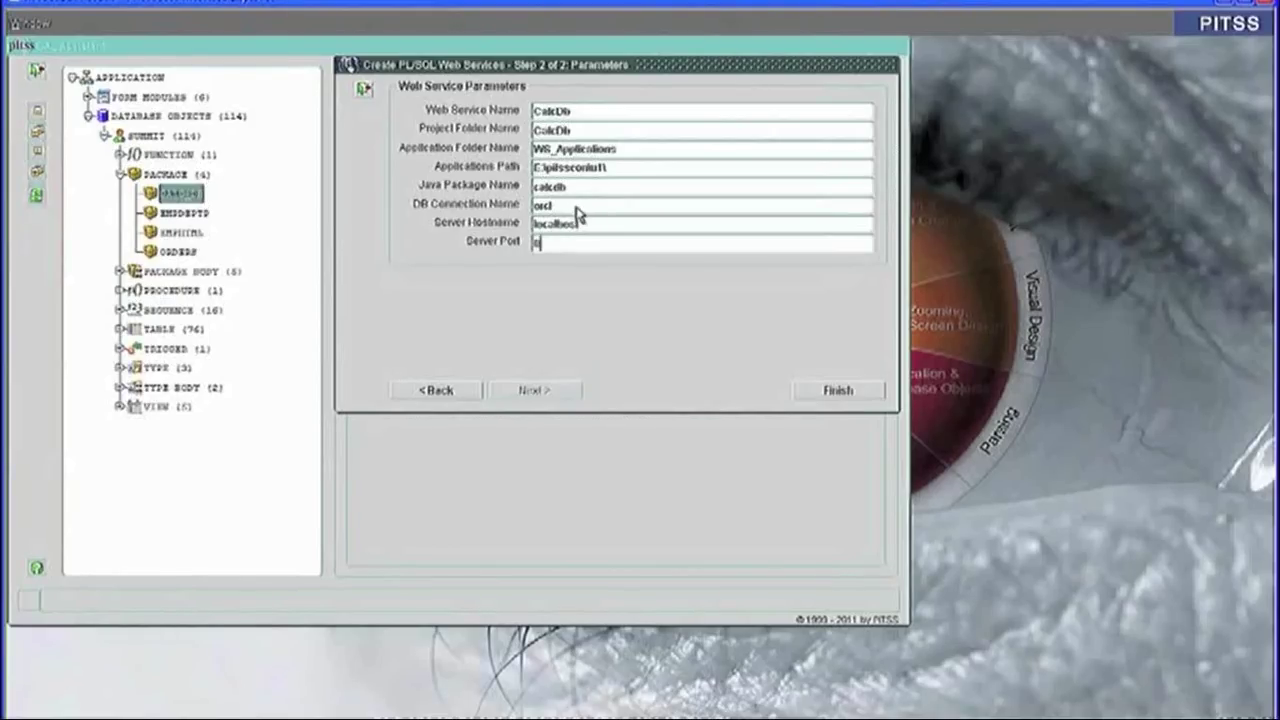
pyautogui.write('888')
pyautogui.click(838, 390)
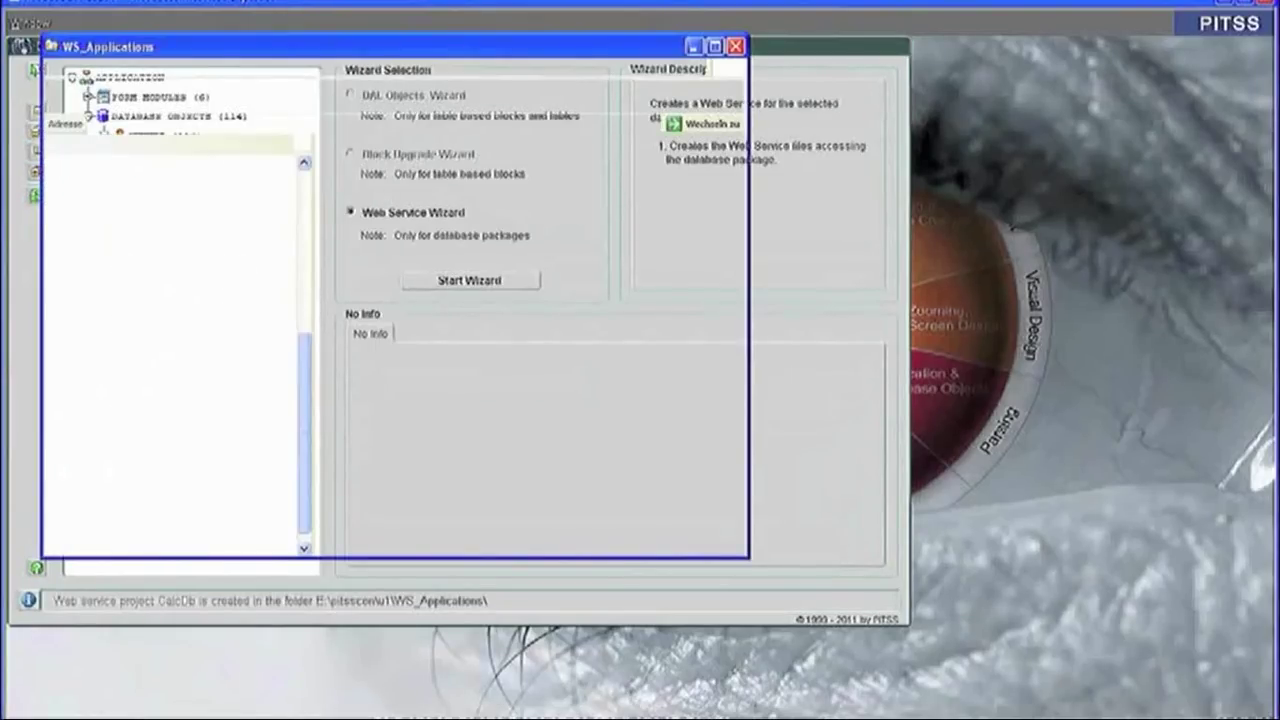
# Browse the generated CalcDb project in WS_Applications, viewing the files in src\calcdb and public_html\WEB-INF.
pyautogui.click(138, 402)
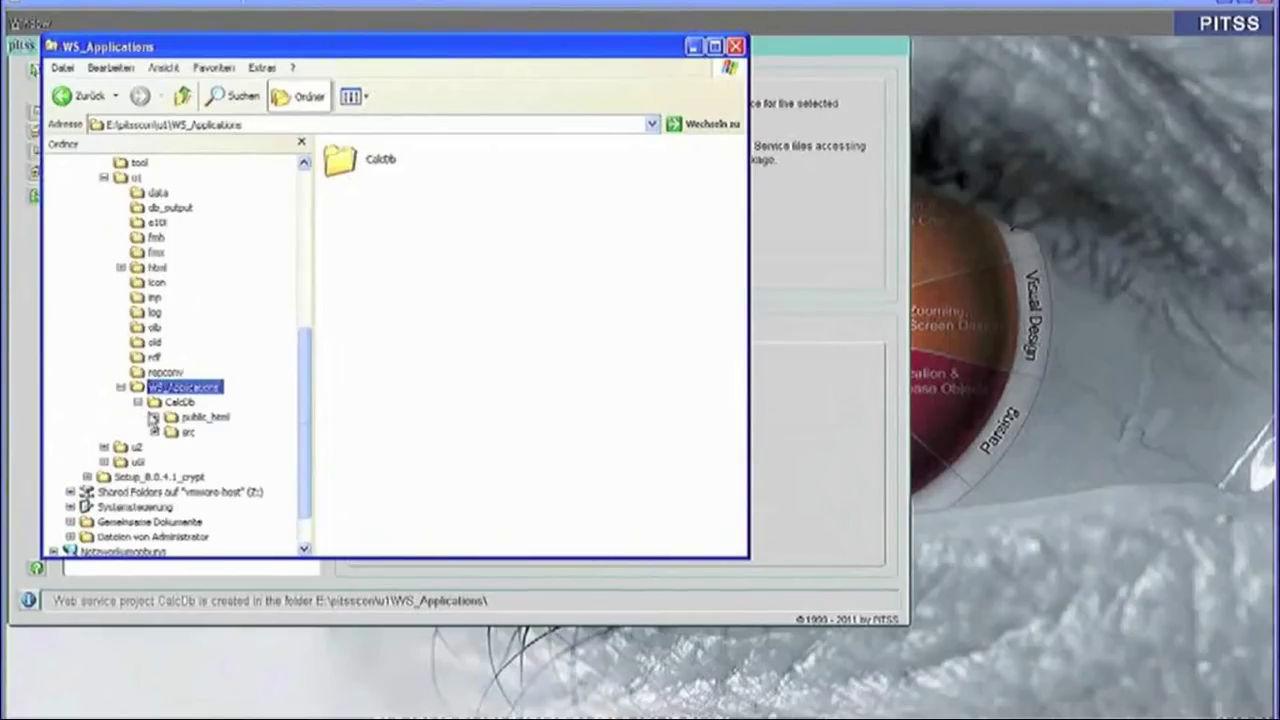
pyautogui.click(155, 417)
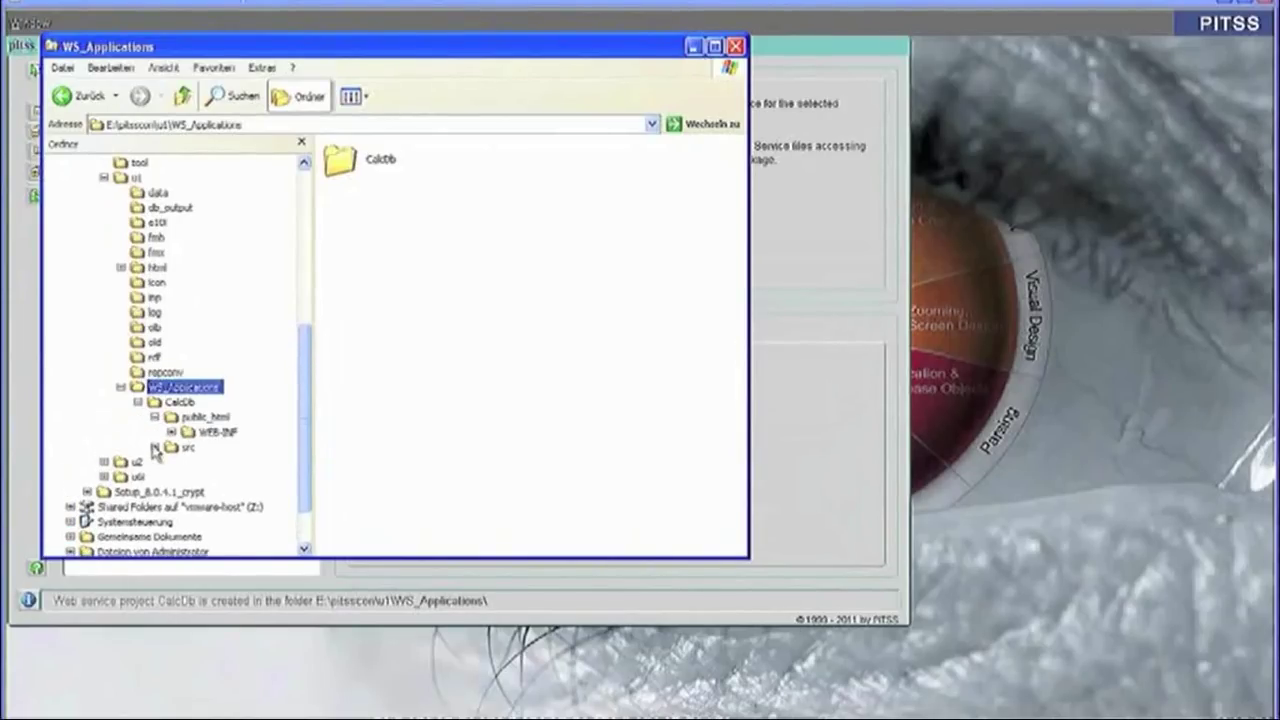
pyautogui.click(155, 447)
pyautogui.click(205, 462)
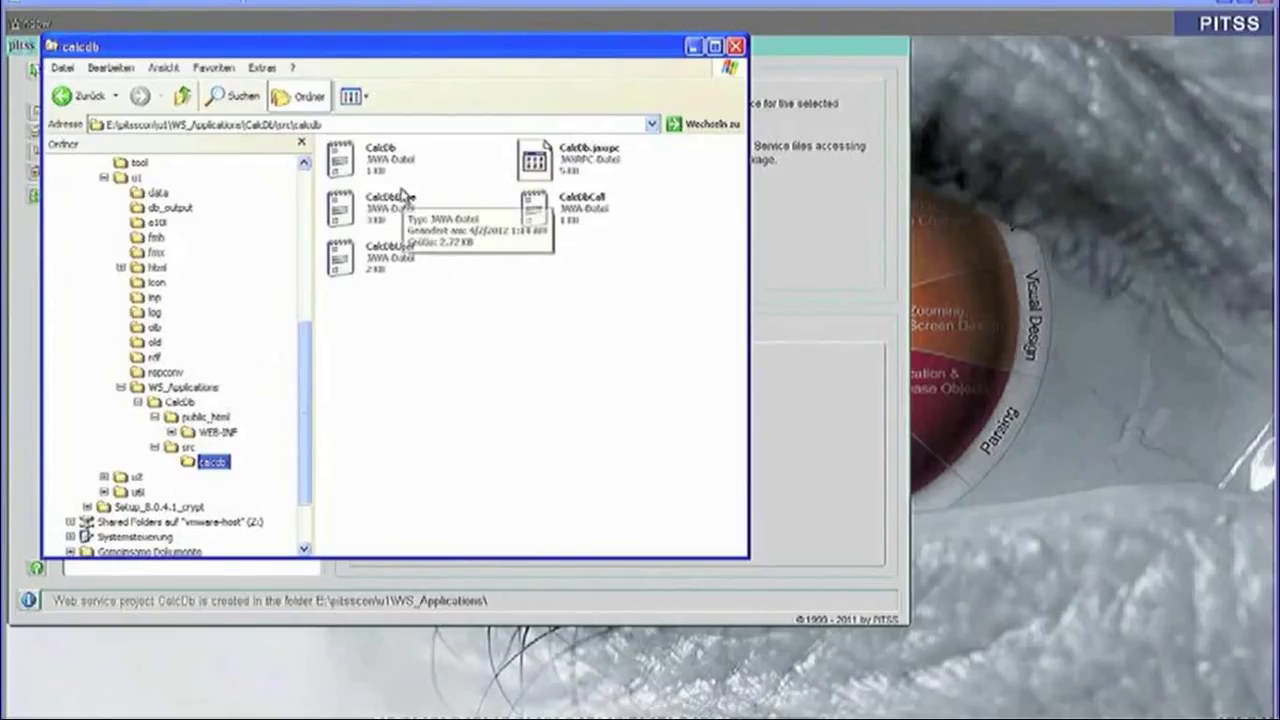
pyautogui.click(218, 431)
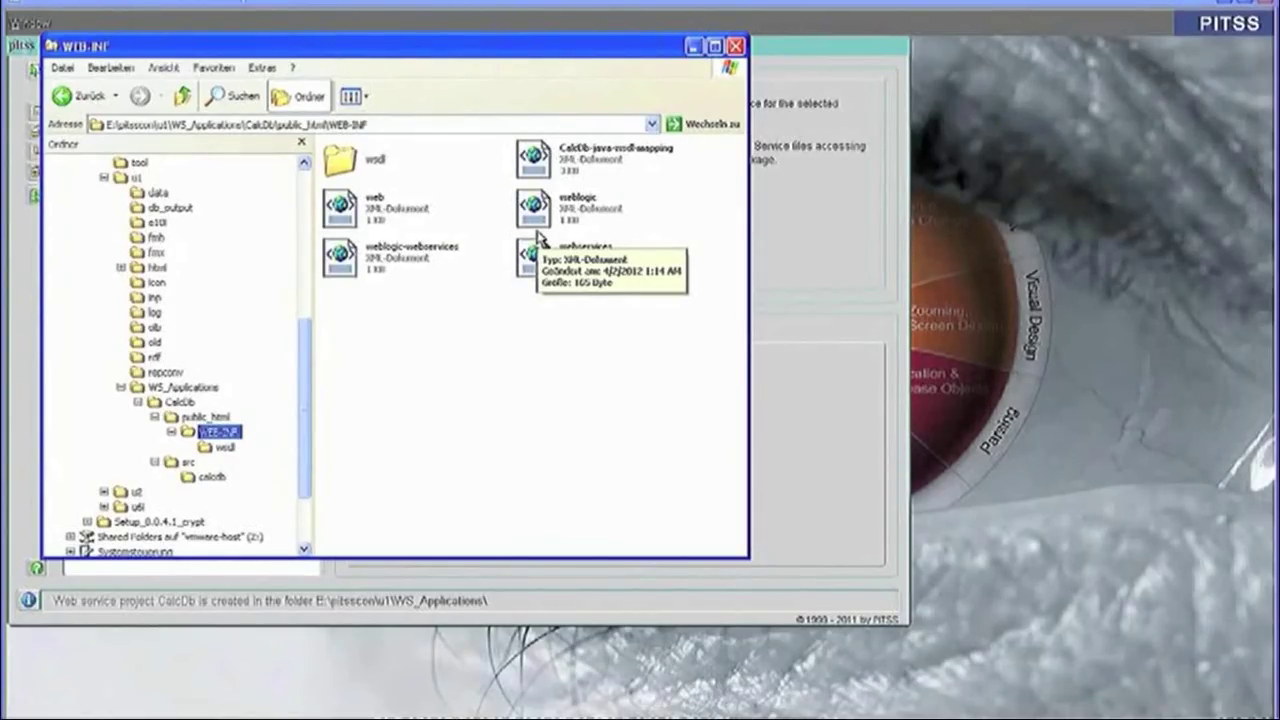
# Close the finished Application Engineering video and advance the presentation to the Modernización slide highlighting APEX Assistant.
pyautogui.click(800, 255)
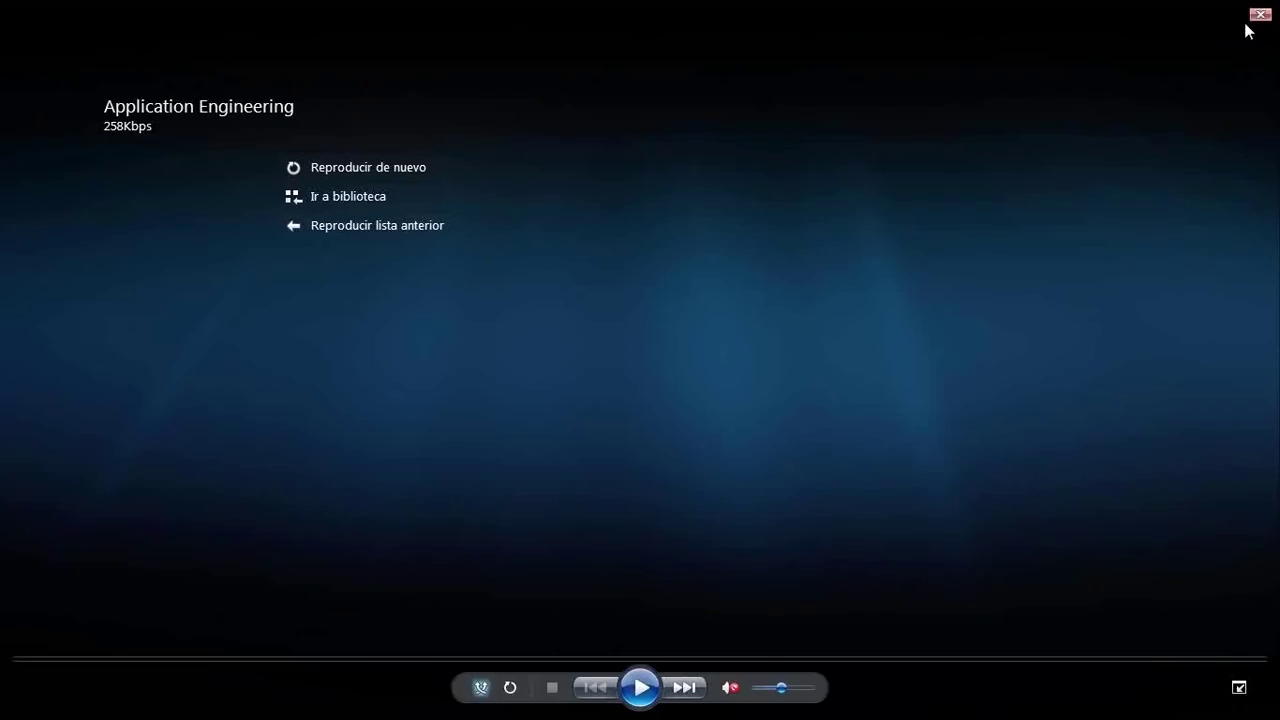
pyautogui.click(1260, 16)
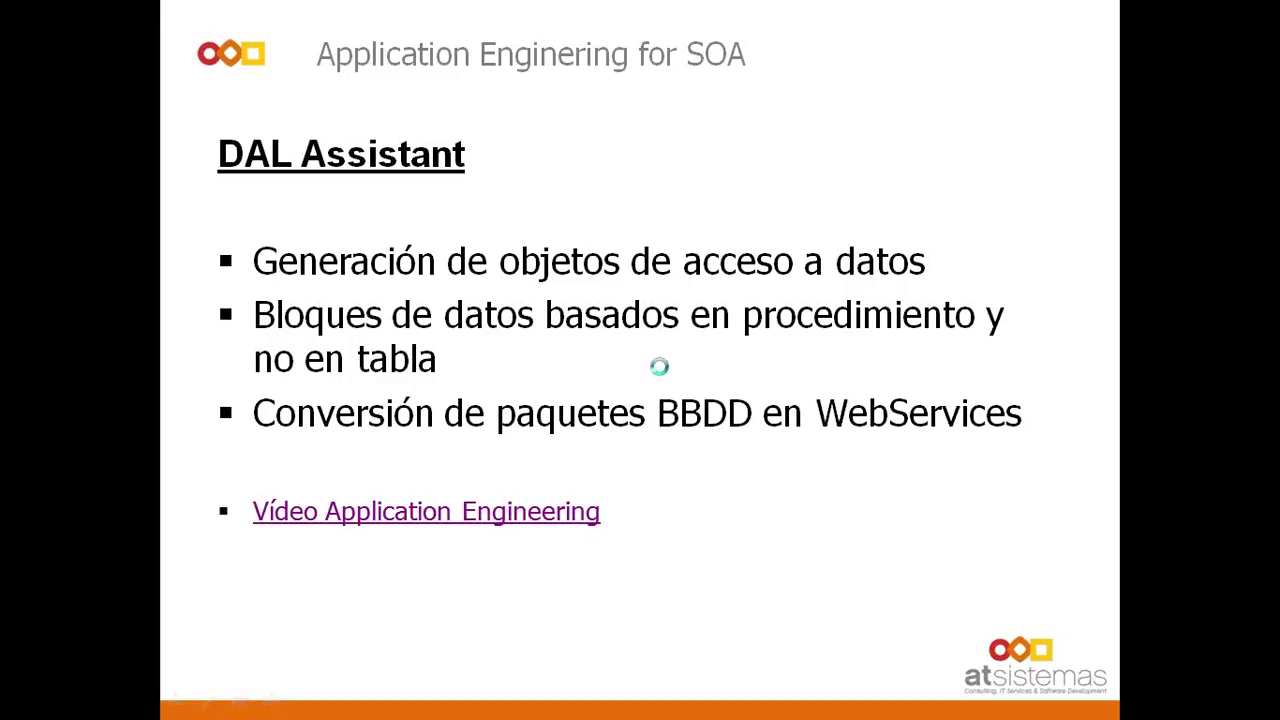
pyautogui.click(565, 485)
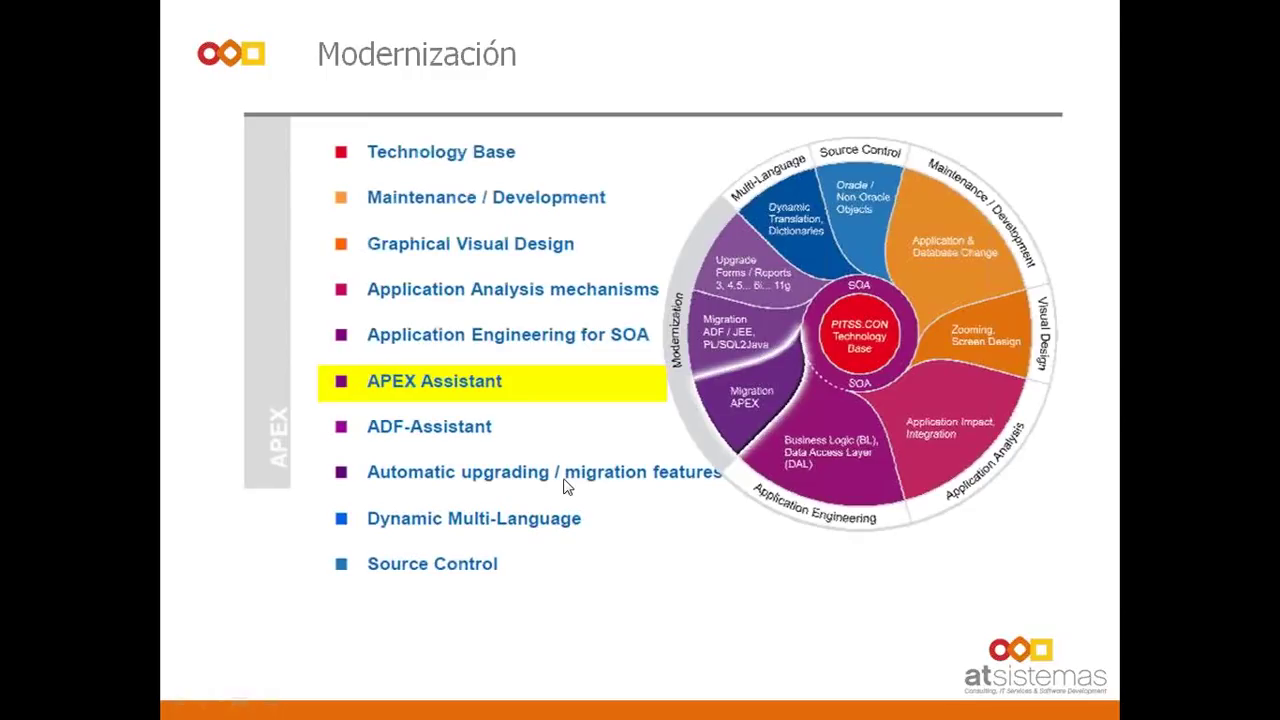
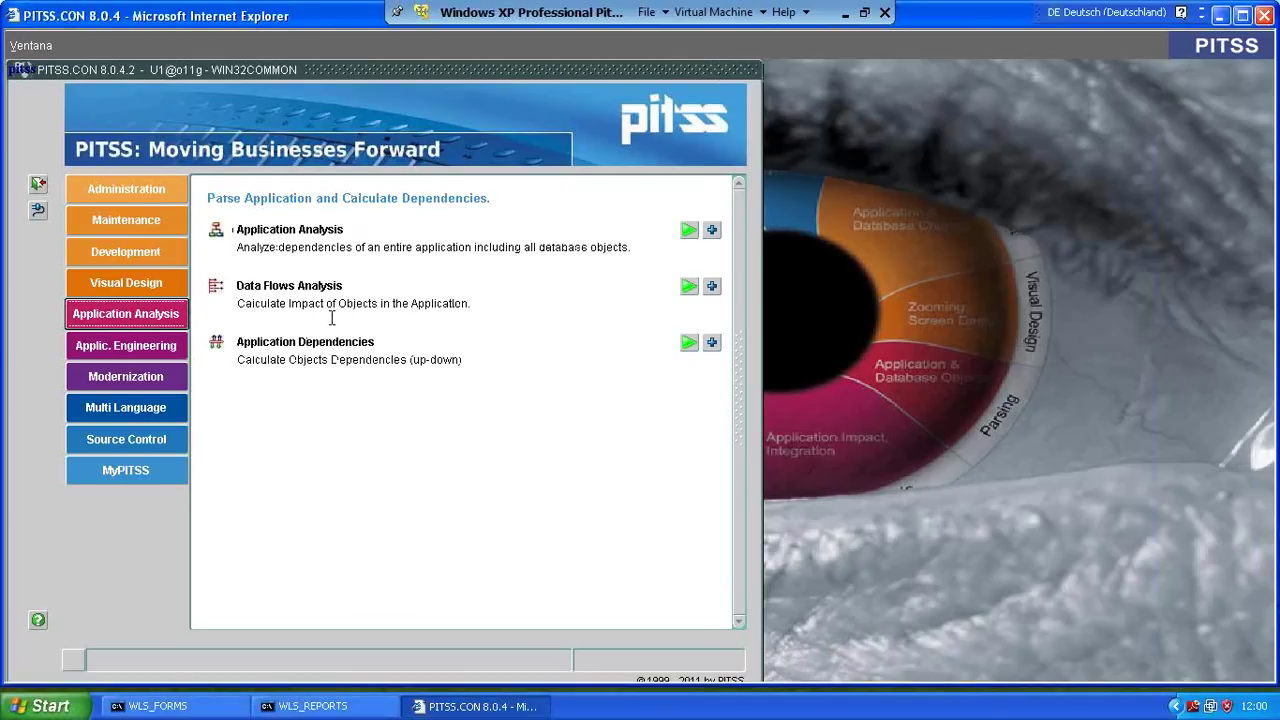
# Open Application Dependencies in PITSS.CON and calculate the dependencies of the dept form module.
pyautogui.click(689, 343)
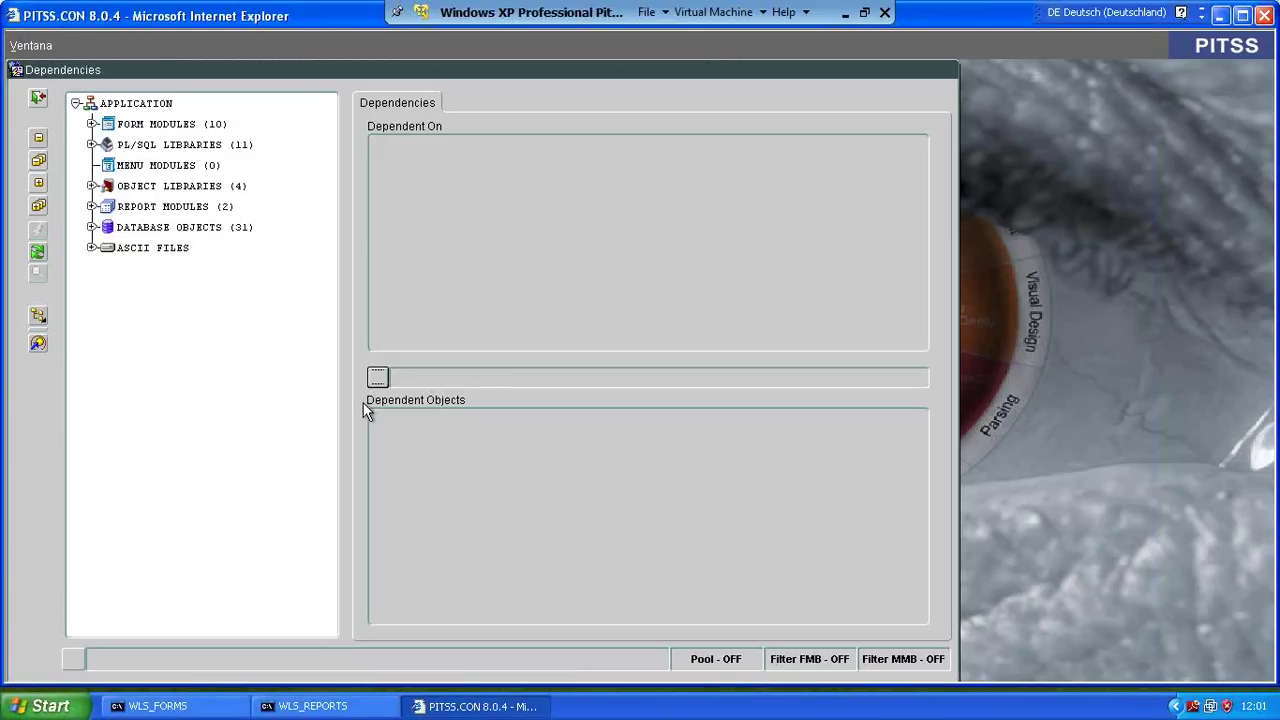
pyautogui.click(92, 124)
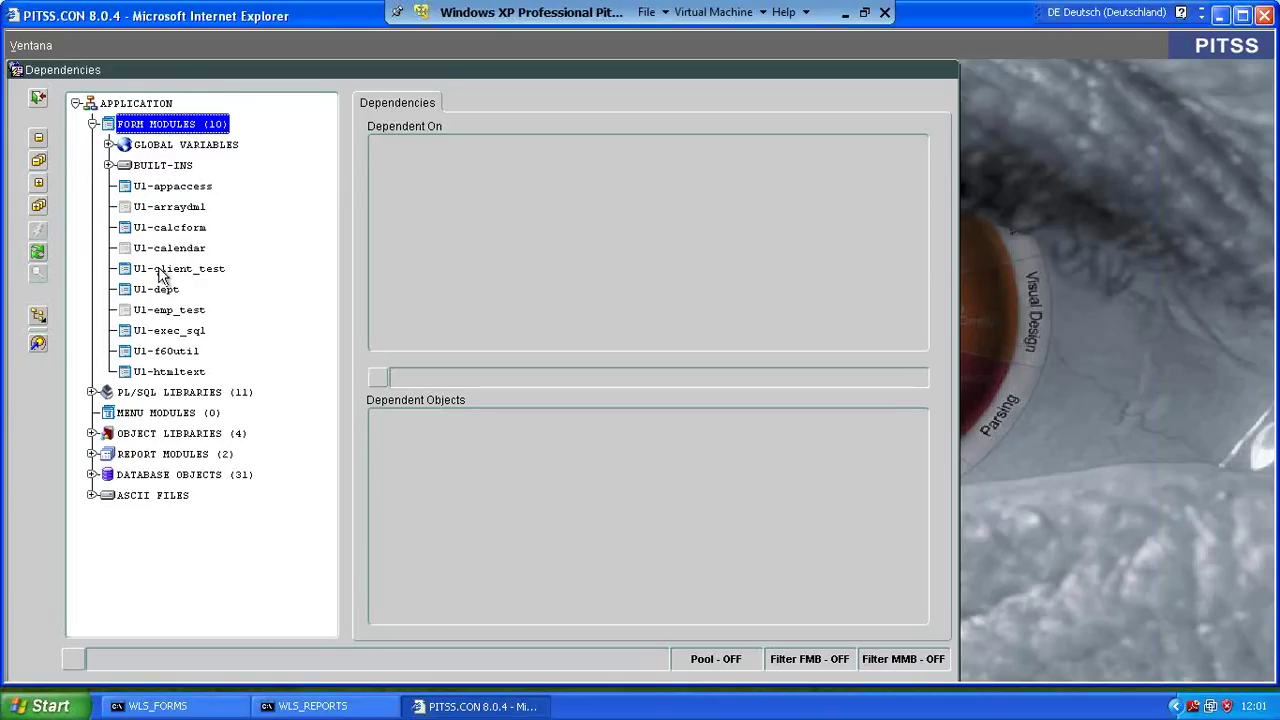
pyautogui.click(124, 296)
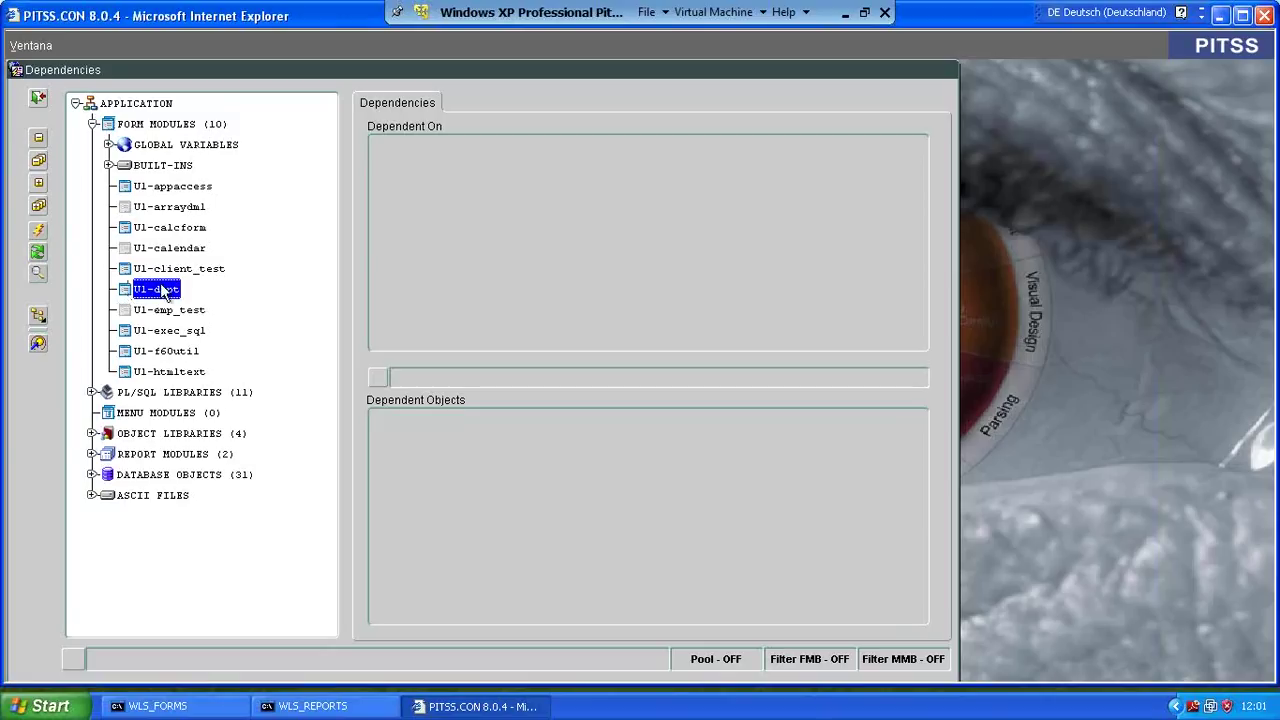
pyautogui.rightClick(128, 294)
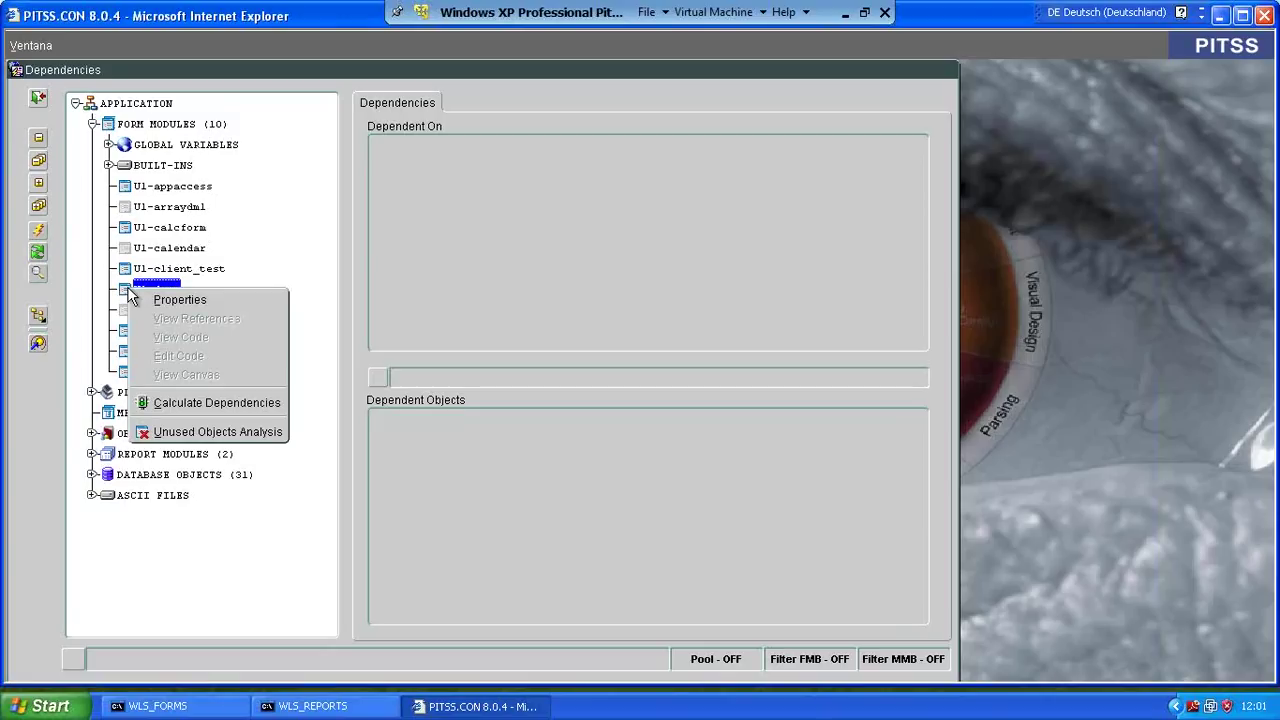
pyautogui.click(227, 401)
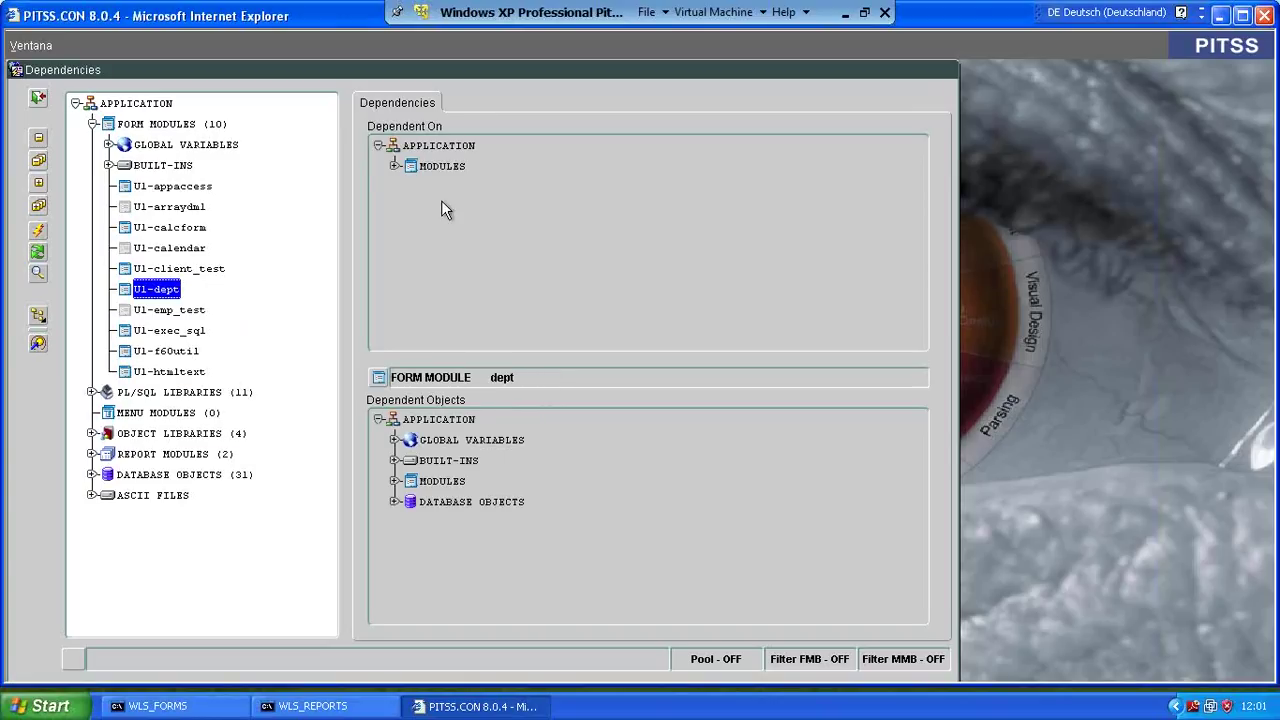
# Expand the modules that depend on dept down to the calling code line in emp_test's KEY-F1 trigger.
pyautogui.click(395, 166)
pyautogui.click(412, 187)
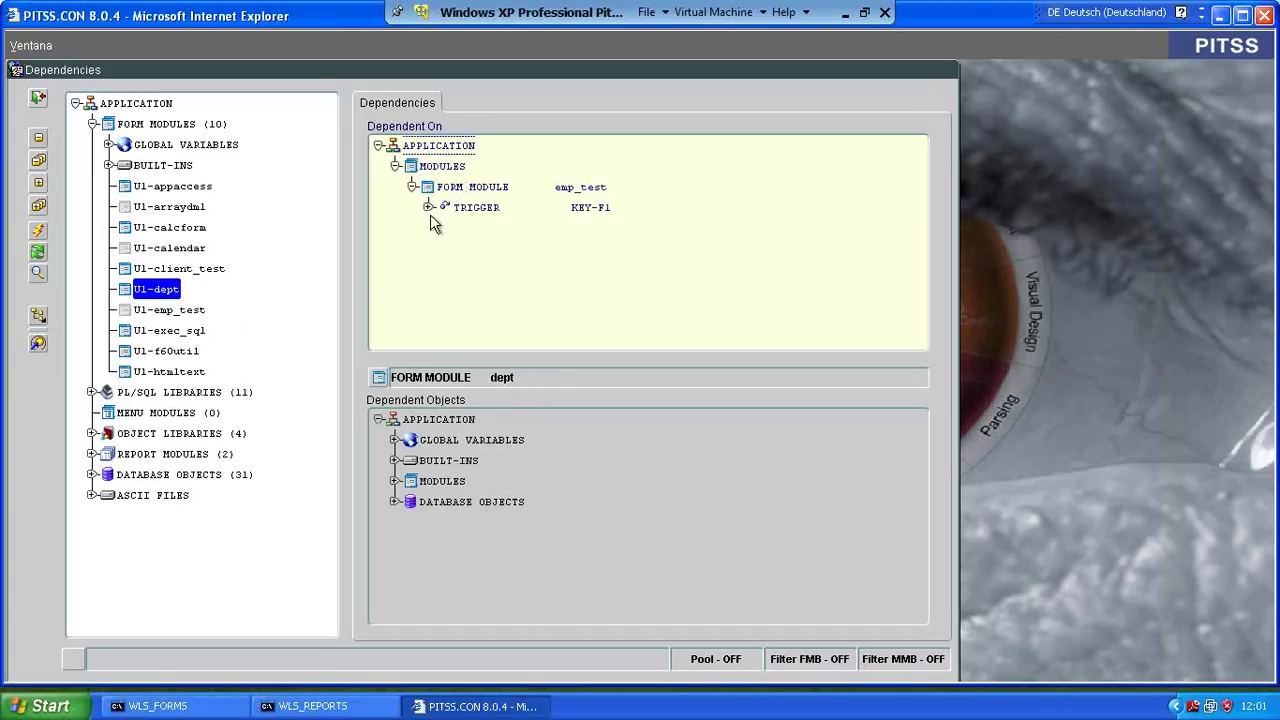
pyautogui.click(428, 207)
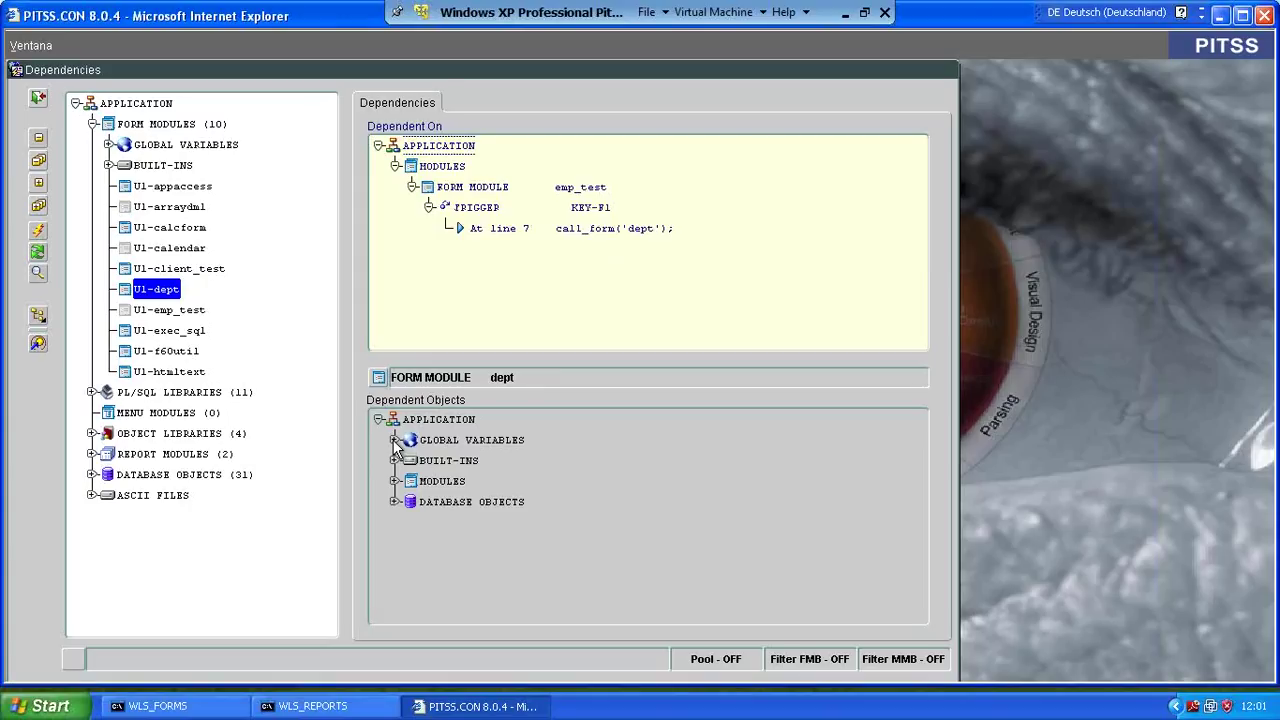
# Expand dept's dependent database objects, modules, built-ins and global variables, and examine the whole list.
pyautogui.click(395, 501)
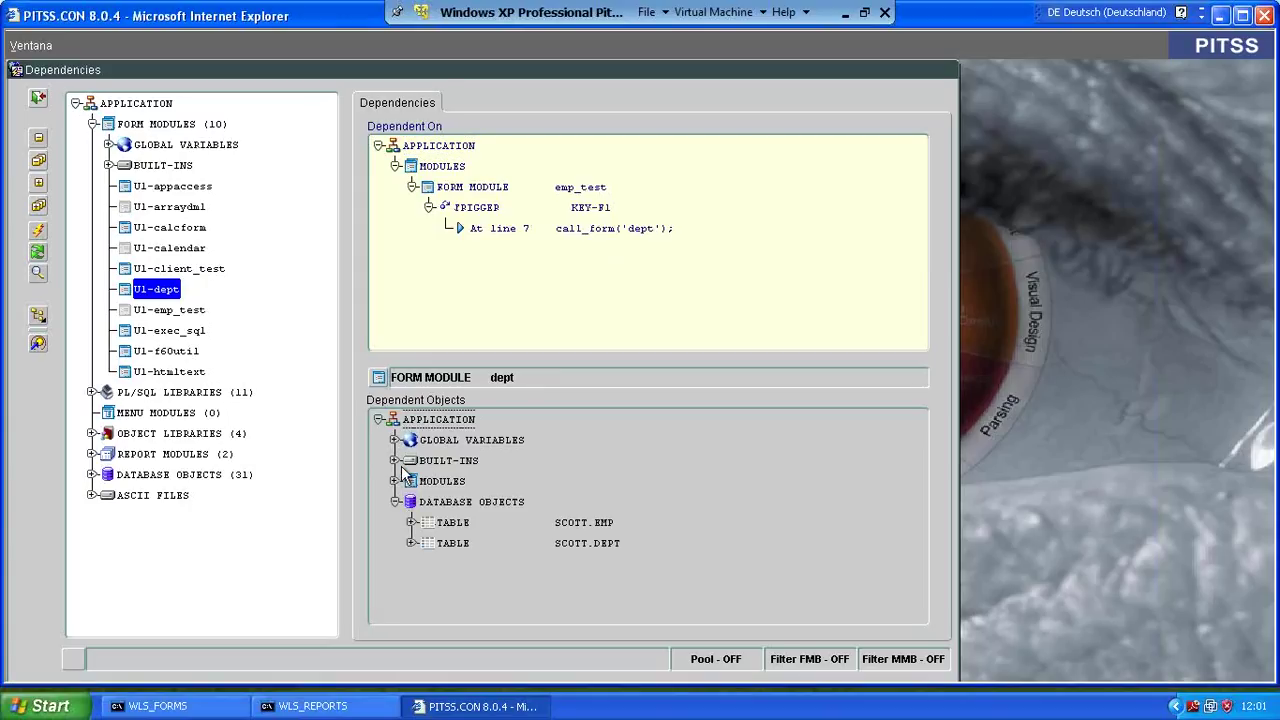
pyautogui.click(395, 481)
pyautogui.click(395, 414)
pyautogui.scroll(1, 395, 447)
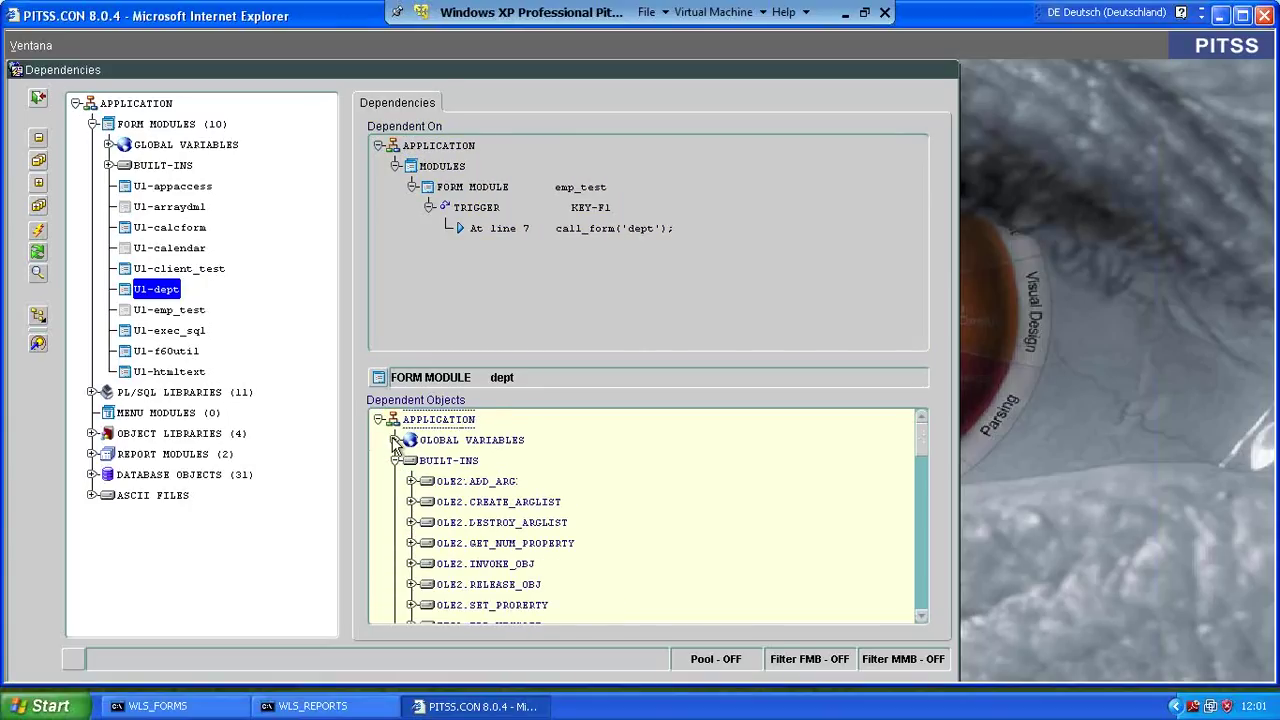
pyautogui.click(395, 440)
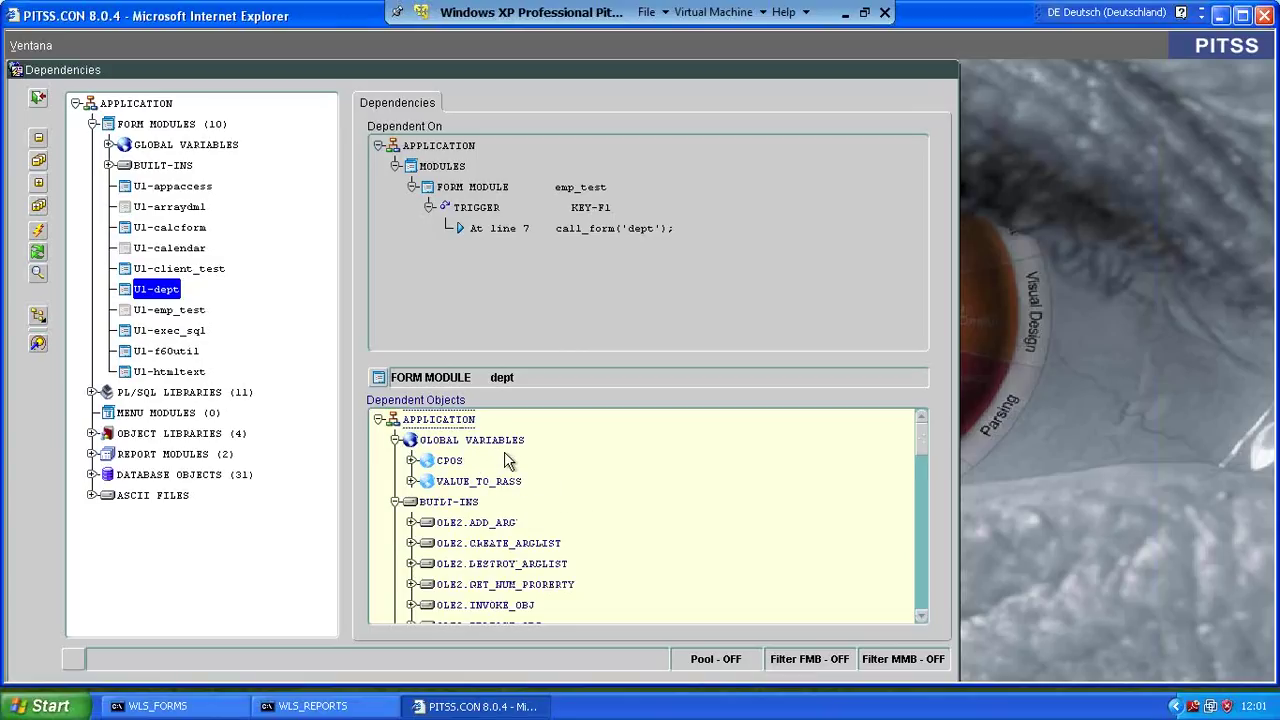
pyautogui.scroll(-4, 505, 460)
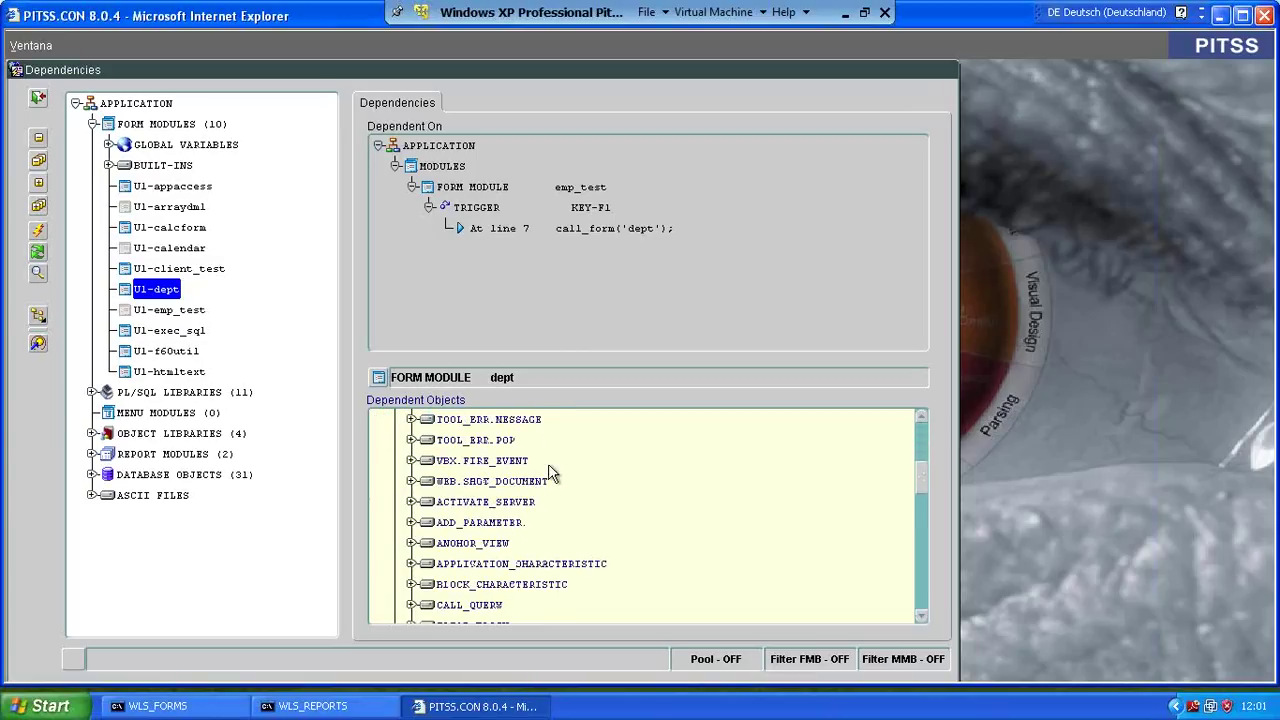
pyautogui.scroll(-10, 550, 472)
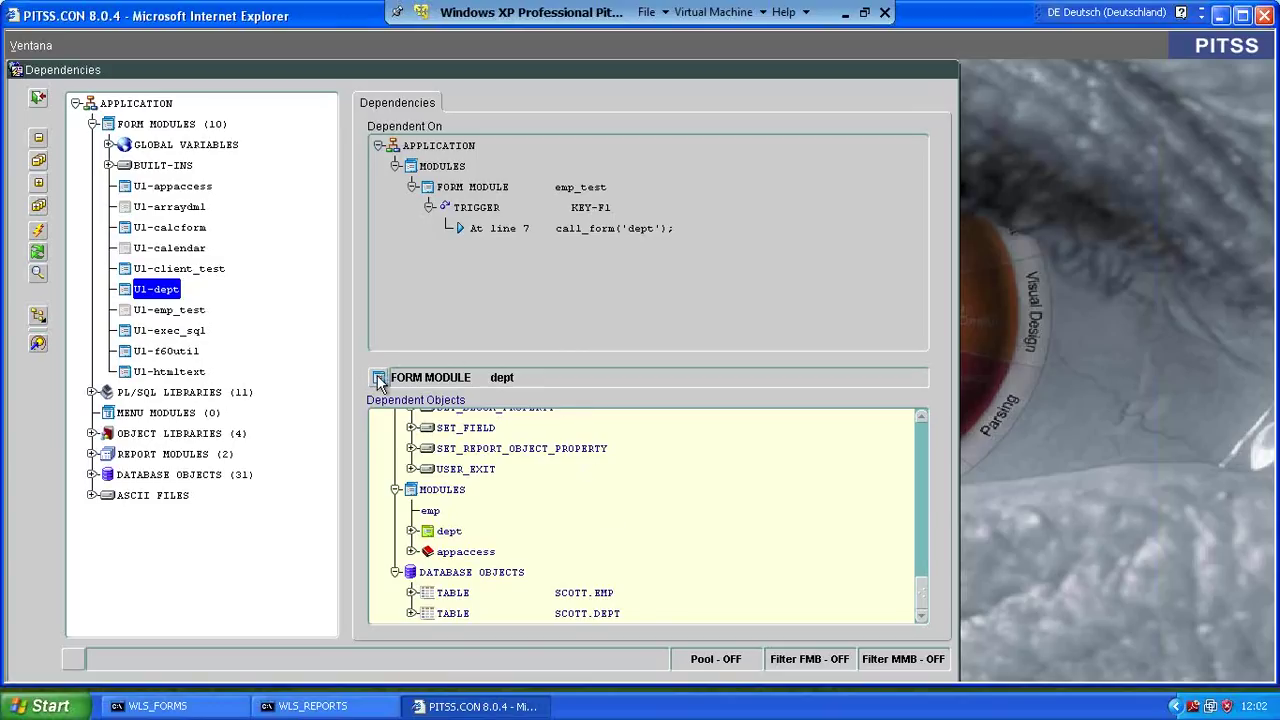
pyautogui.click(470, 479)
pyautogui.rightClick(163, 296)
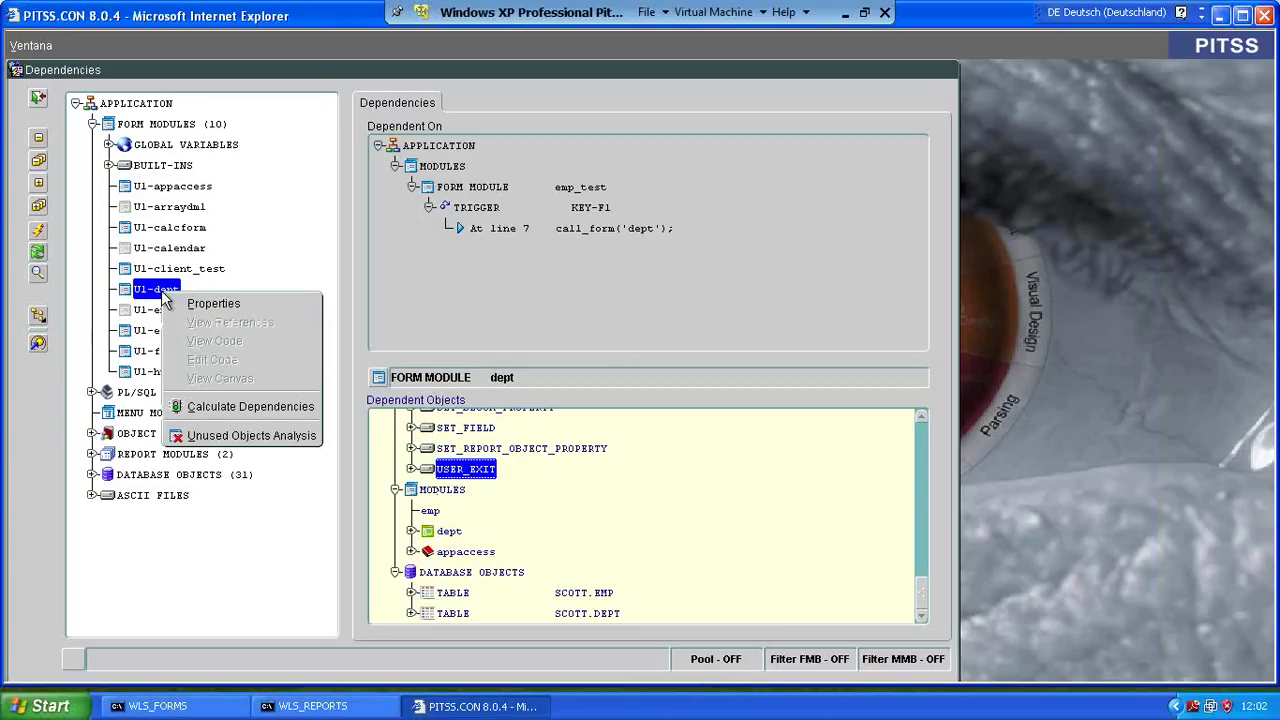
pyautogui.click(506, 436)
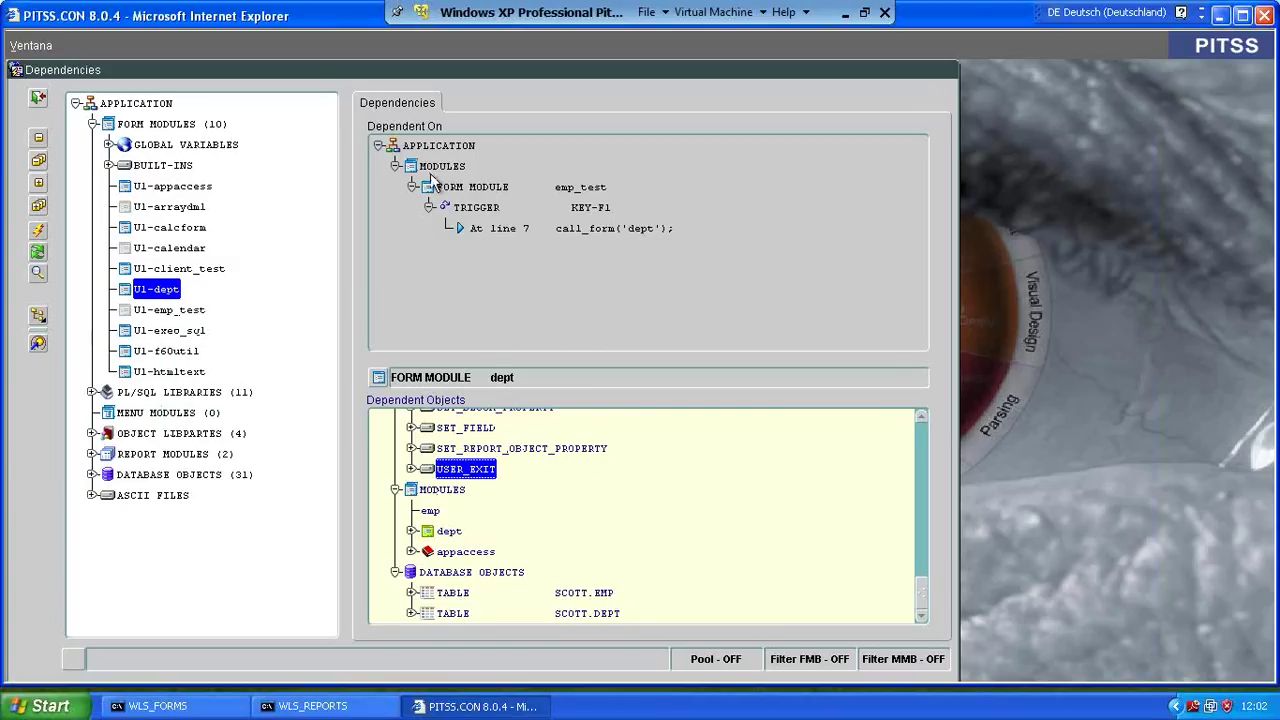
# Open the printable results for the objects dependent on dept and expand the tree to the KEY-F1 trigger's call_form line.
pyautogui.rightClick(440, 148)
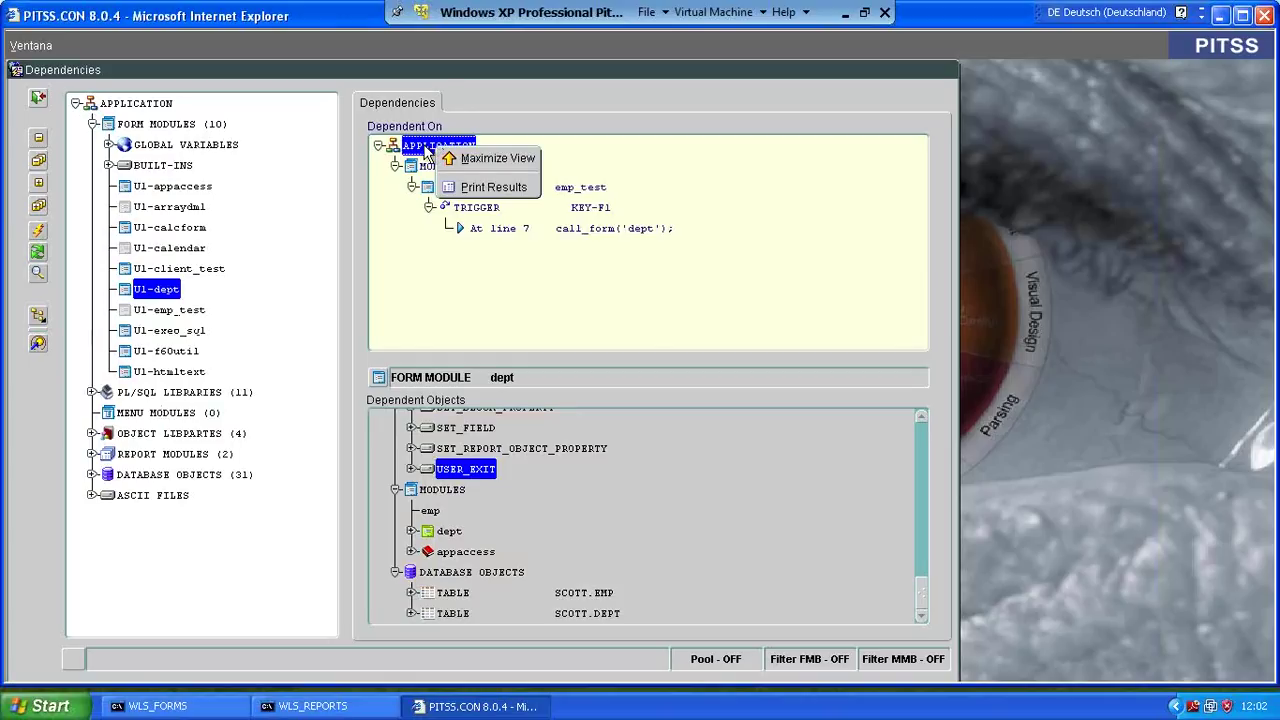
pyautogui.click(478, 190)
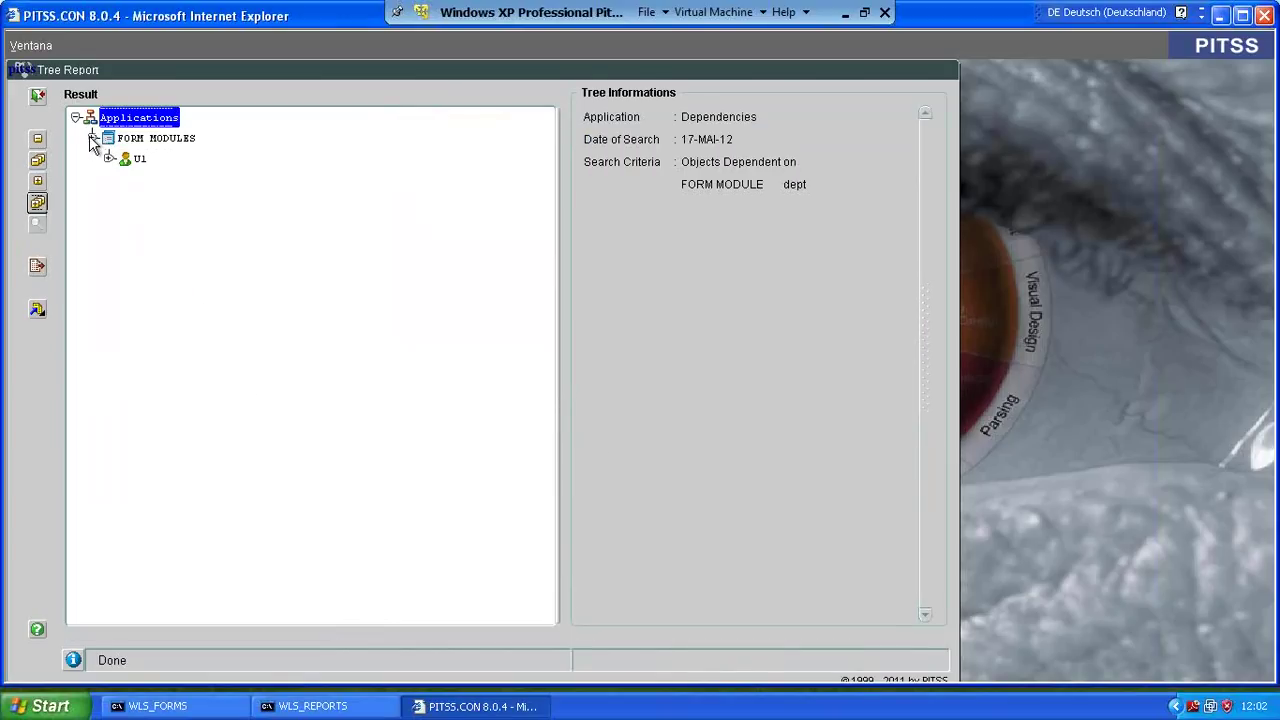
pyautogui.click(110, 158)
pyautogui.click(126, 179)
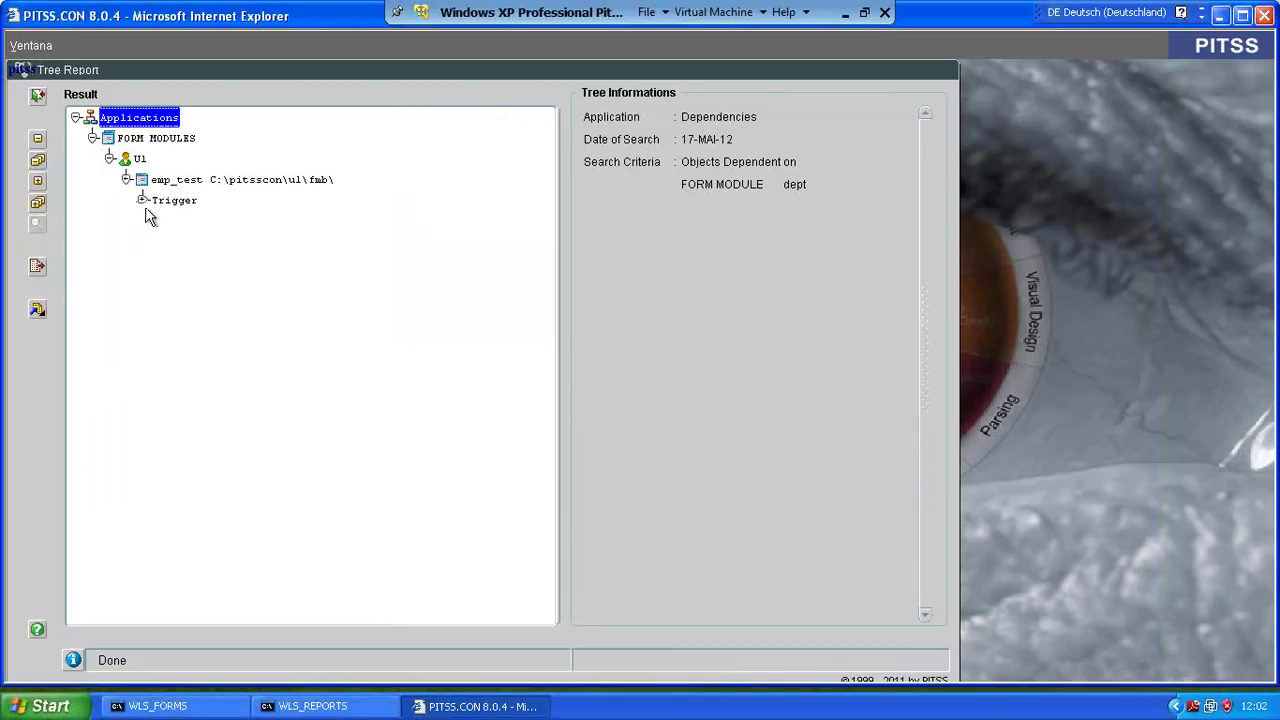
pyautogui.click(142, 200)
pyautogui.click(160, 220)
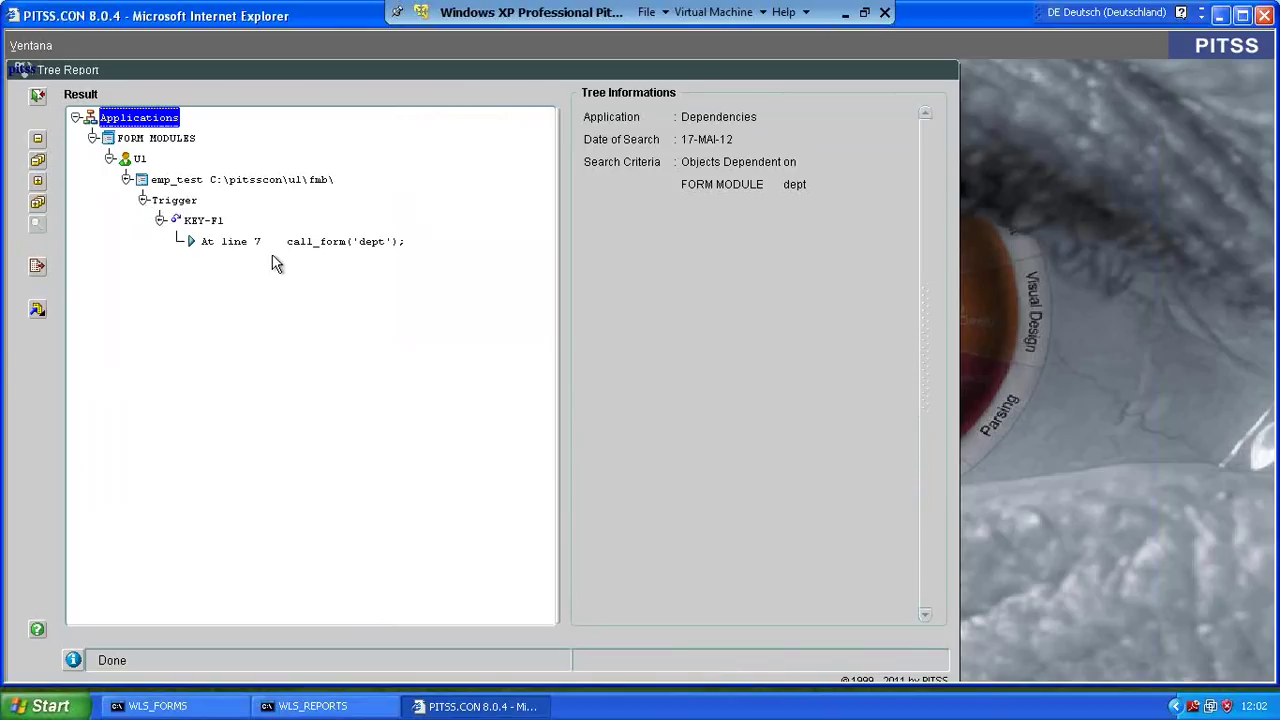
pyautogui.click(204, 222)
pyautogui.rightClick(208, 226)
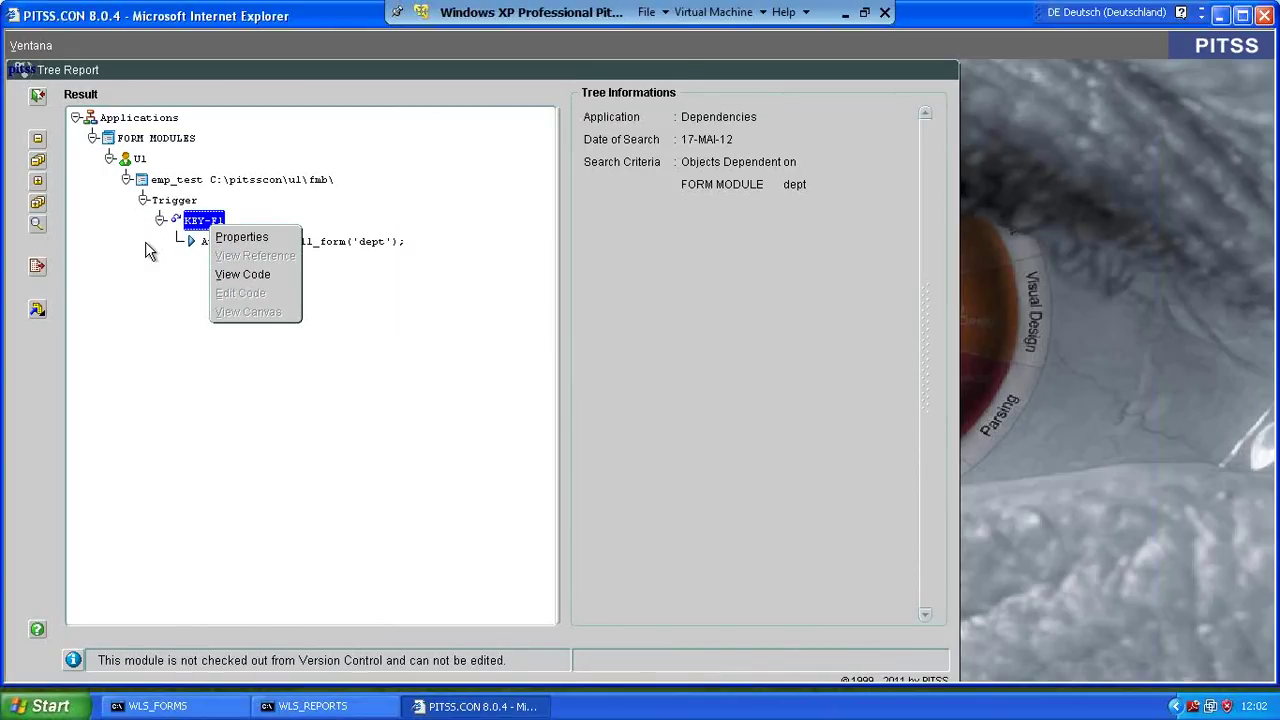
pyautogui.click(140, 288)
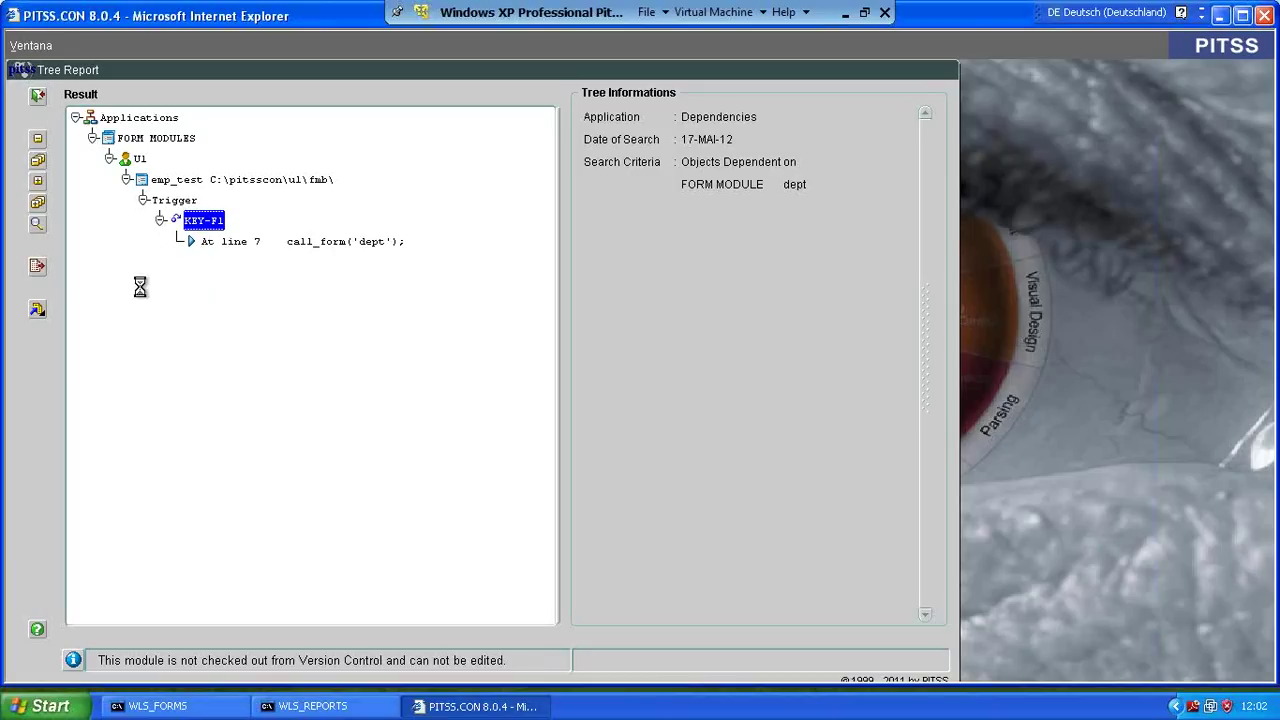
# Run the report of objects dependent on dept in Pdf format, and close it after reviewing its dependency tree.
pyautogui.click(39, 269)
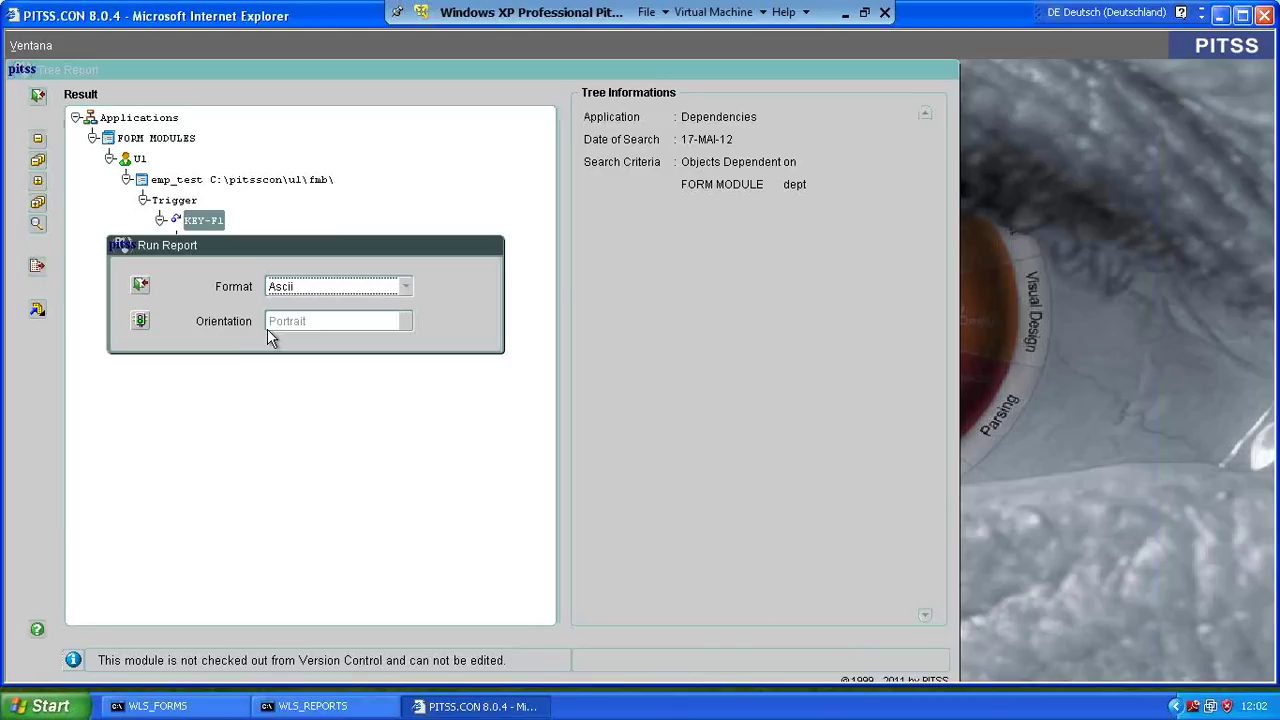
pyautogui.click(406, 288)
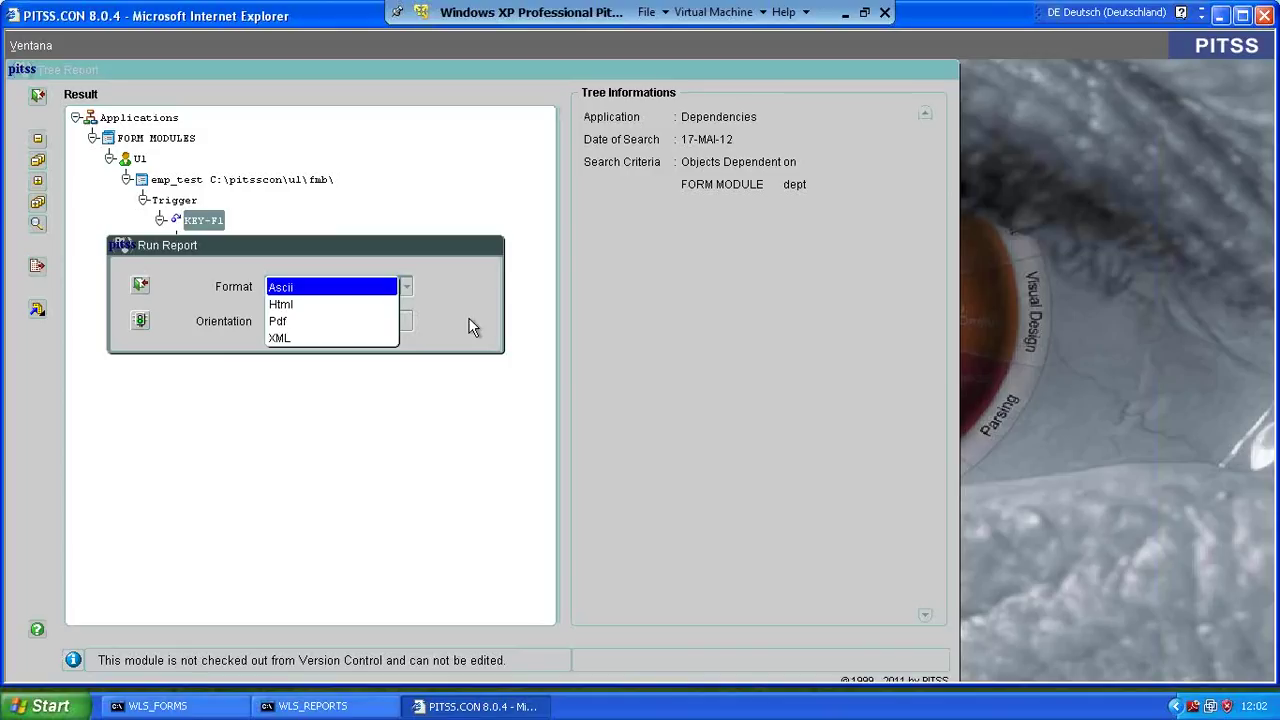
pyautogui.click(277, 320)
pyautogui.click(140, 320)
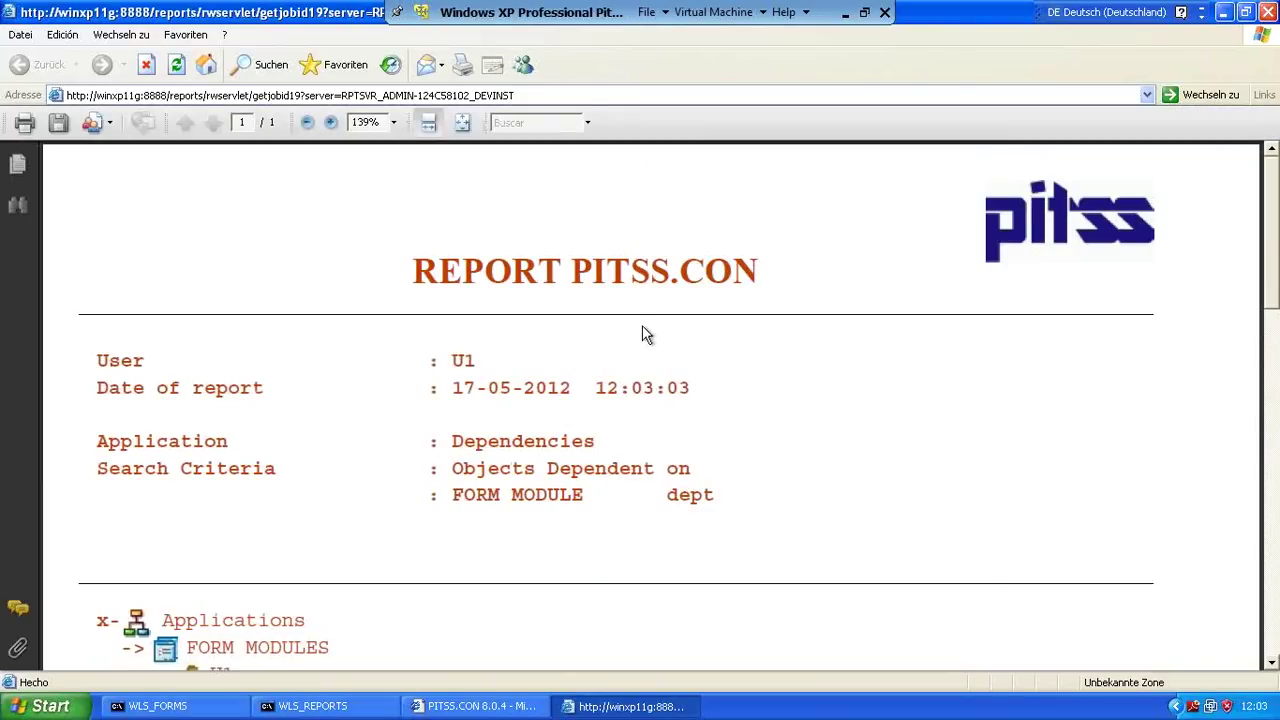
pyautogui.scroll(-8, 642, 325)
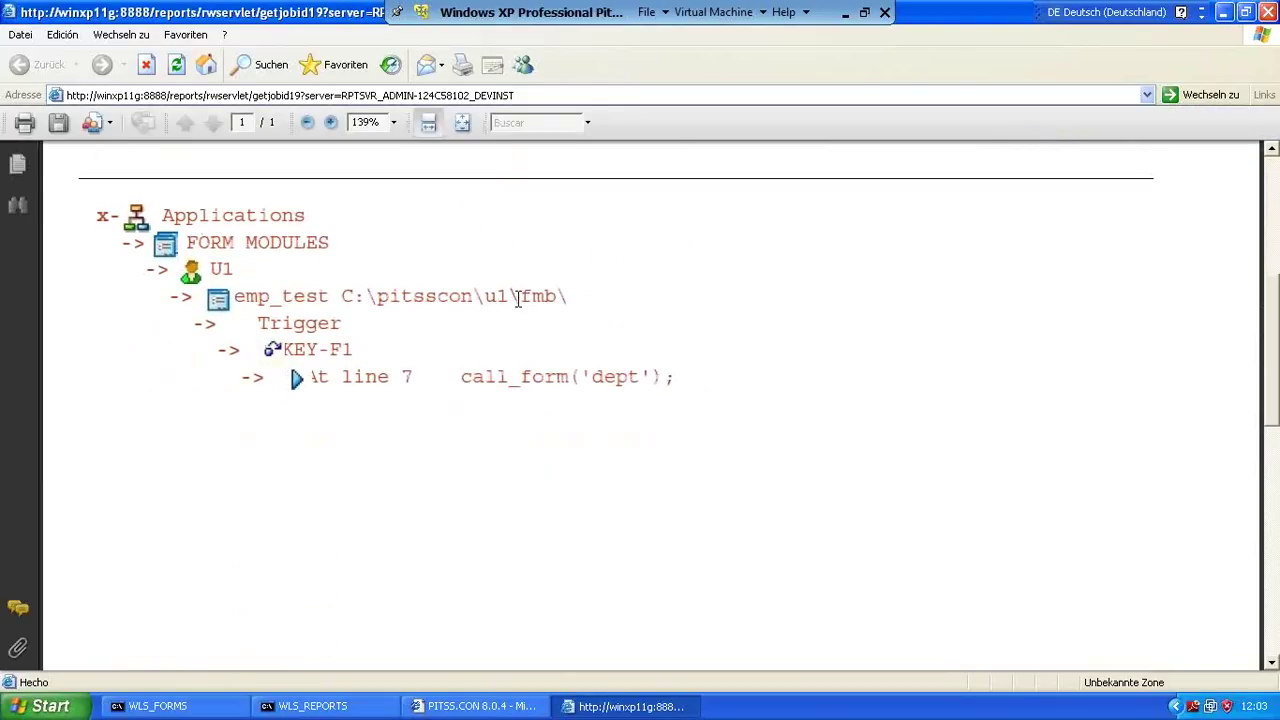
pyautogui.click(1268, 12)
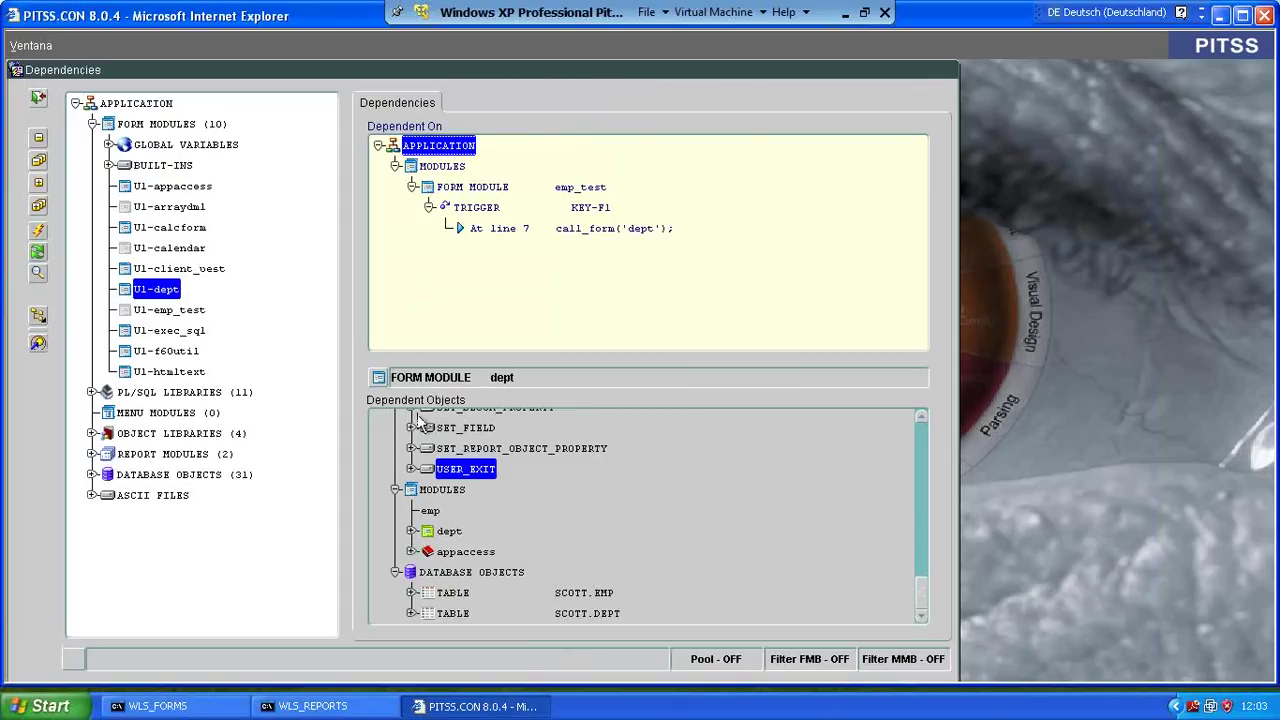
# Open the printable results for dept's Dependent Objects and run the report in Pdf format.
pyautogui.scroll(15, 476, 486)
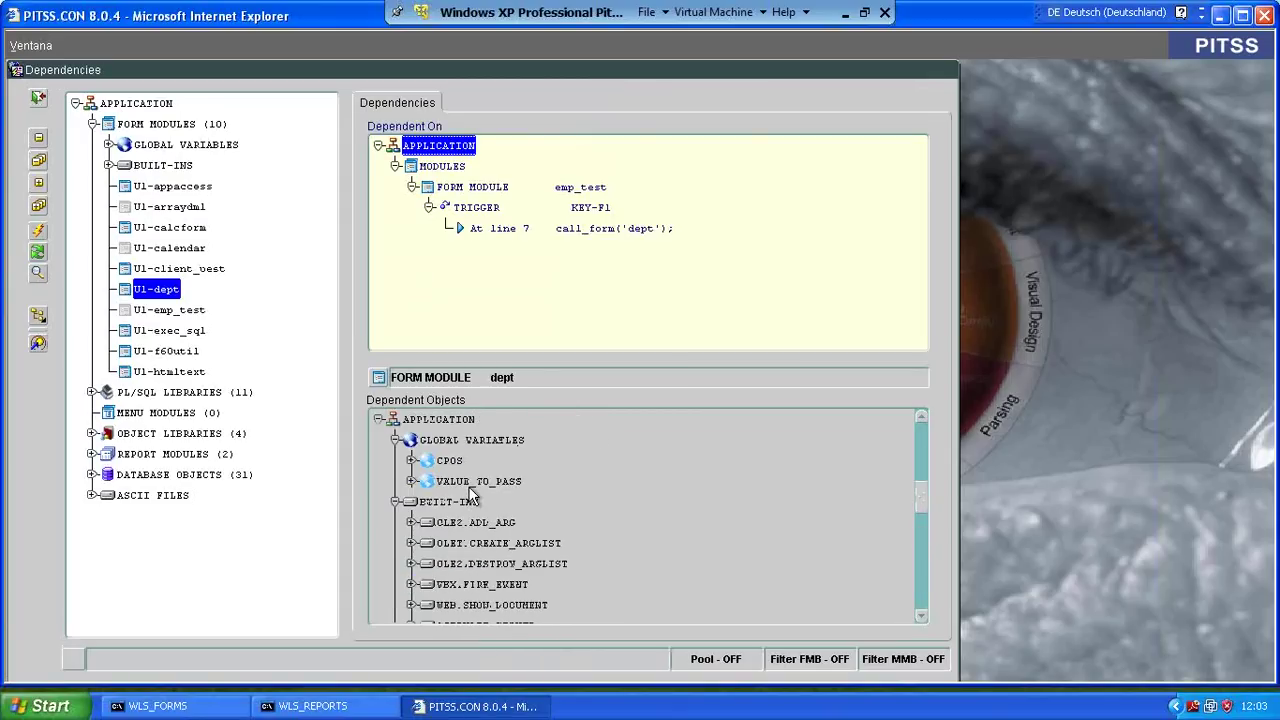
pyautogui.click(432, 422)
pyautogui.rightClick(431, 421)
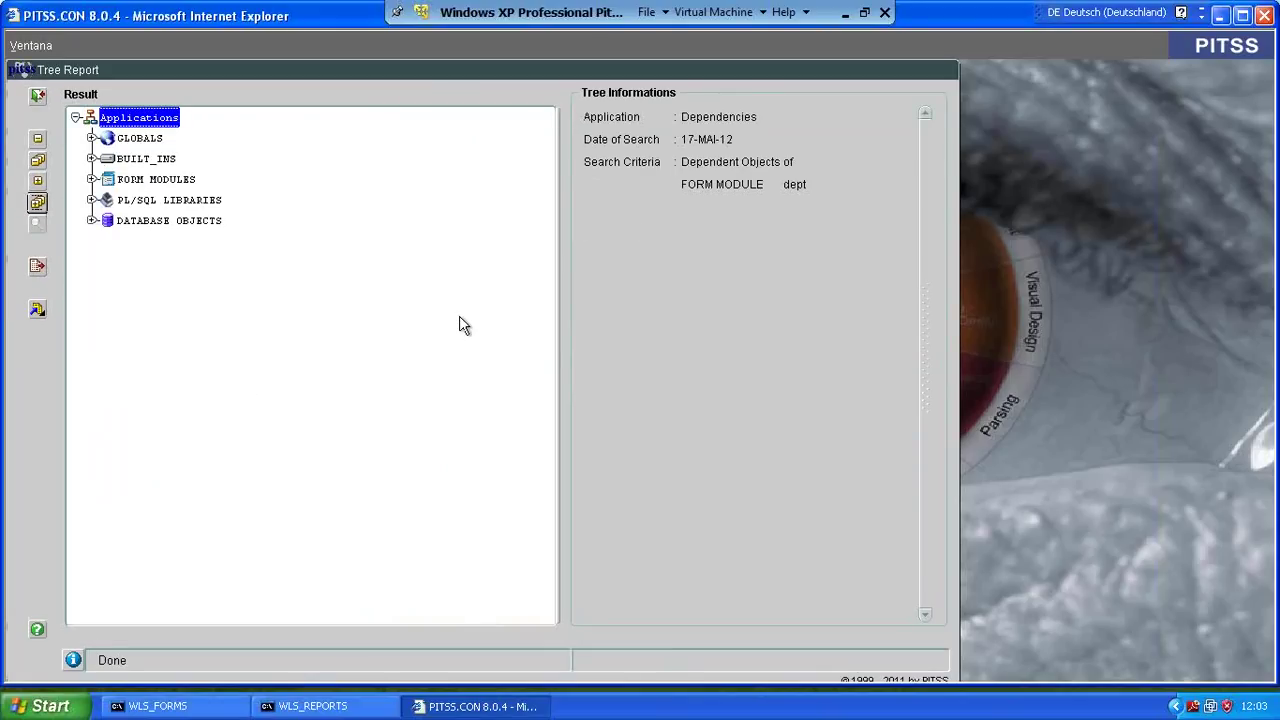
pyautogui.click(38, 267)
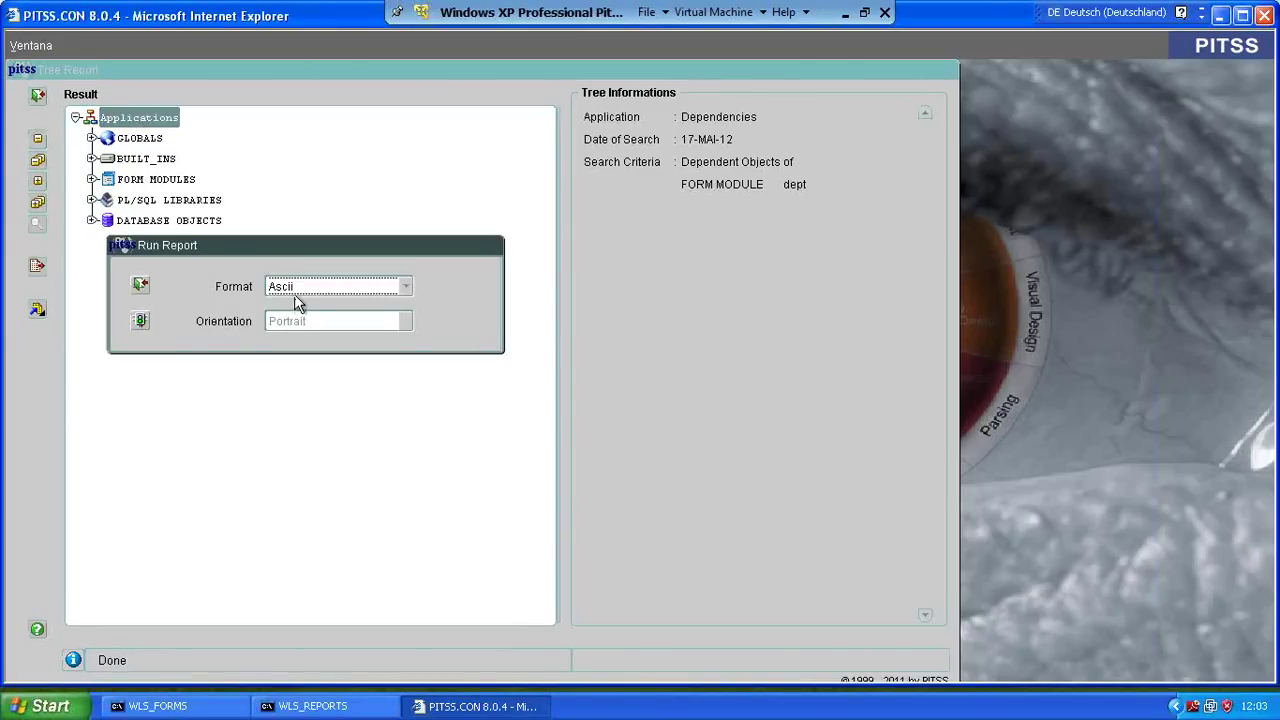
pyautogui.click(383, 288)
pyautogui.click(327, 317)
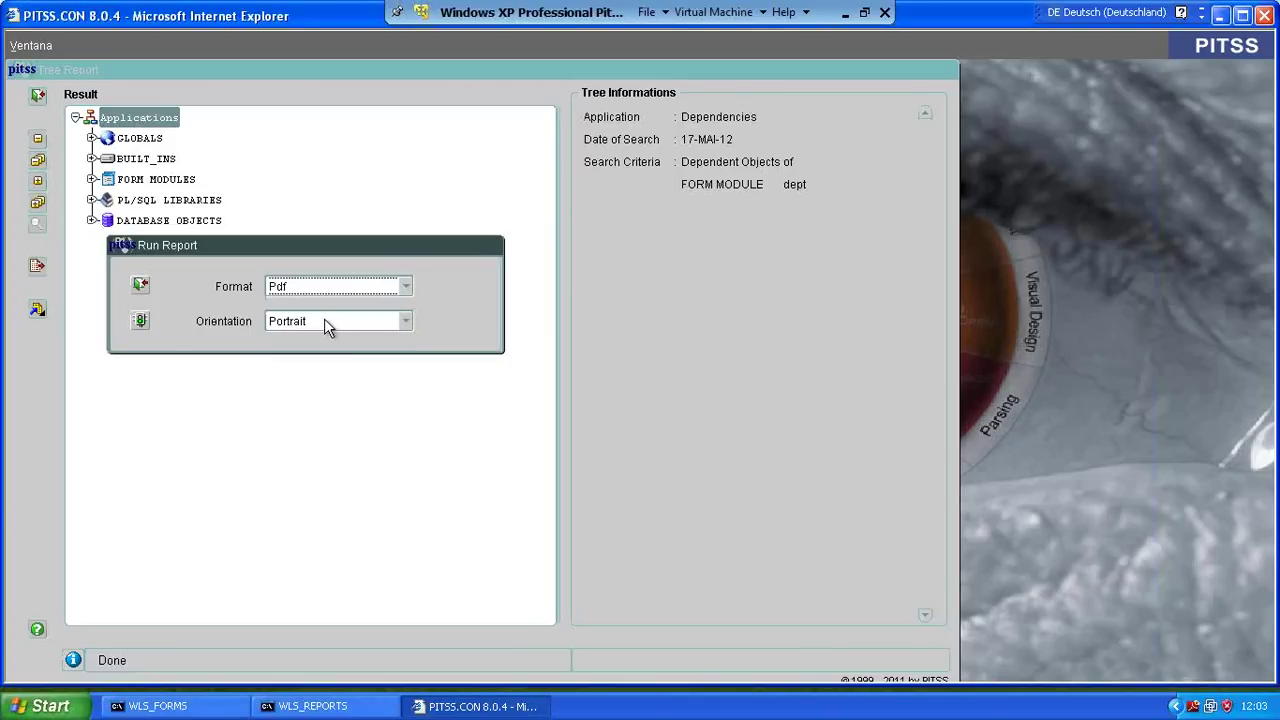
pyautogui.click(142, 322)
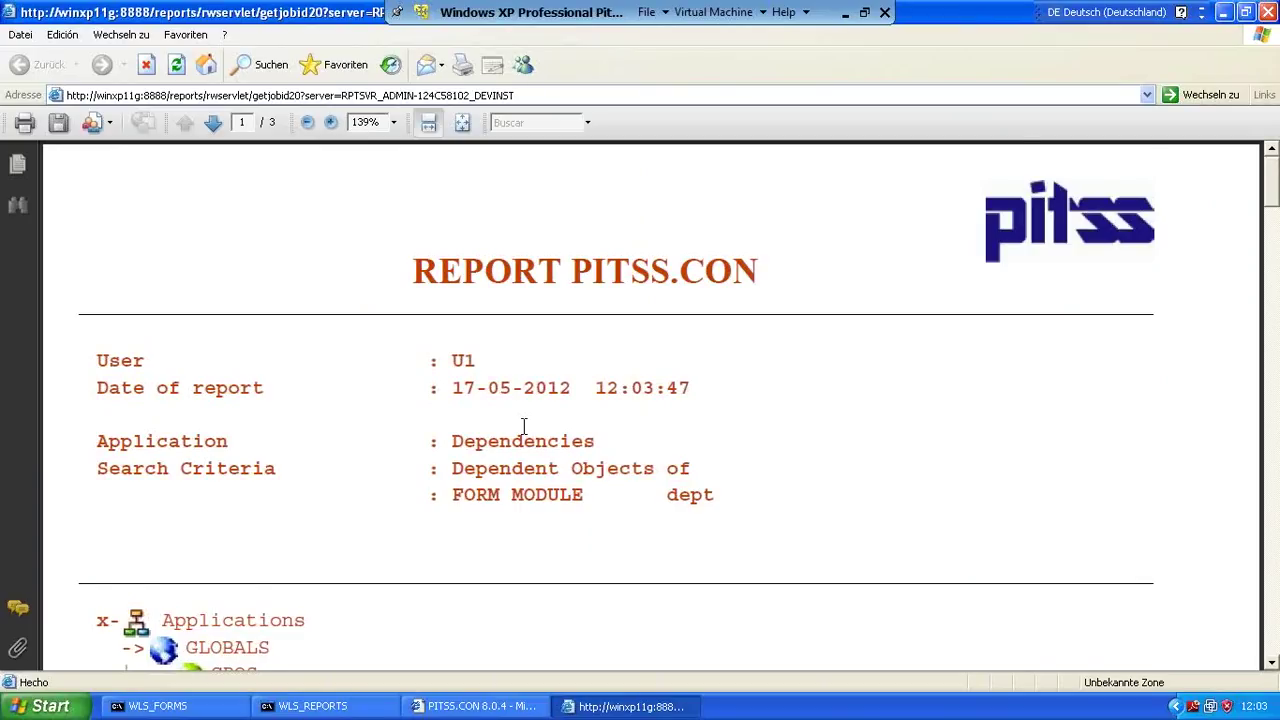
# Examine the report's globals, built-ins, form modules, PL/SQL libraries and database objects through the last page, and minimize the virtual machine.
pyautogui.scroll(-5, 523, 430)
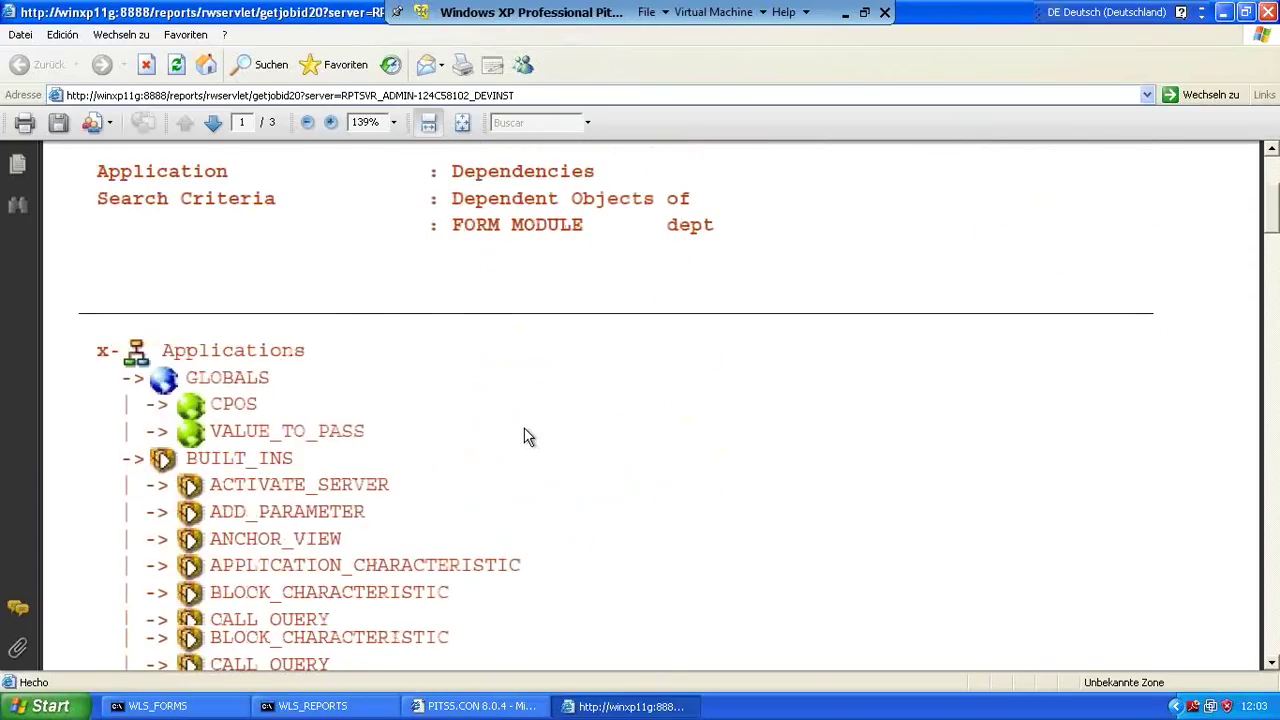
pyautogui.scroll(-18, 528, 437)
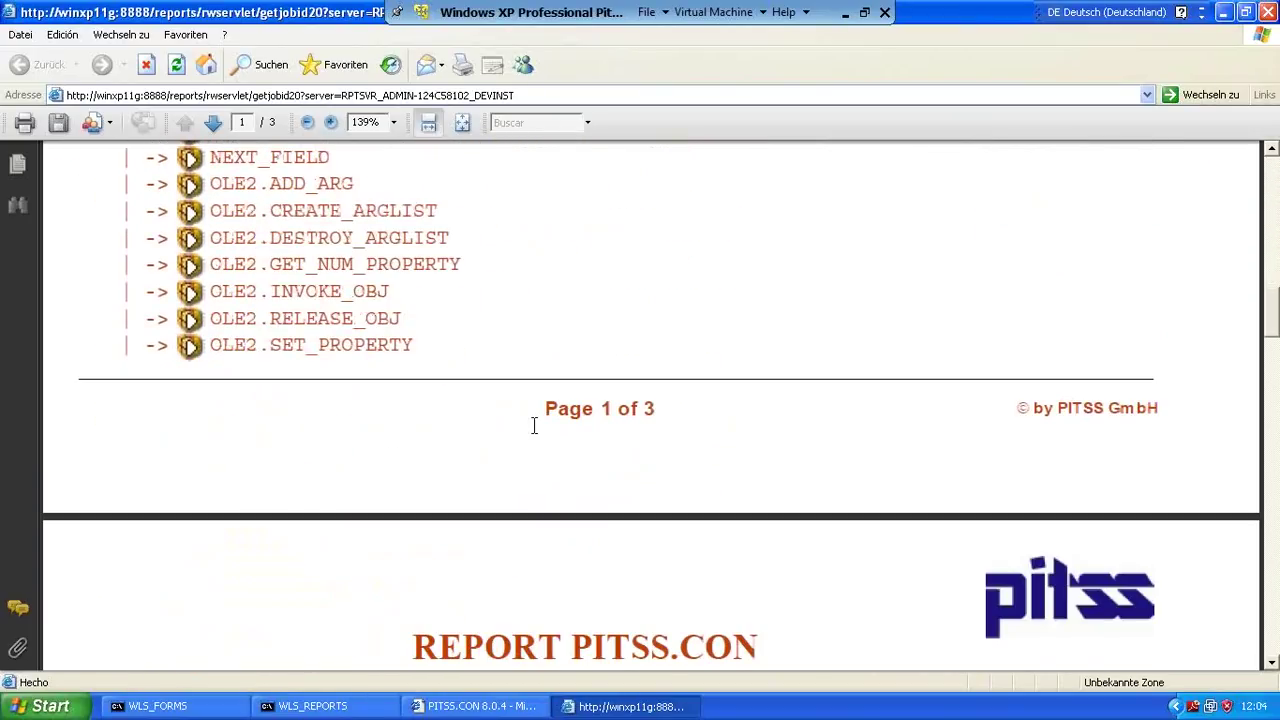
pyautogui.scroll(-8, 546, 440)
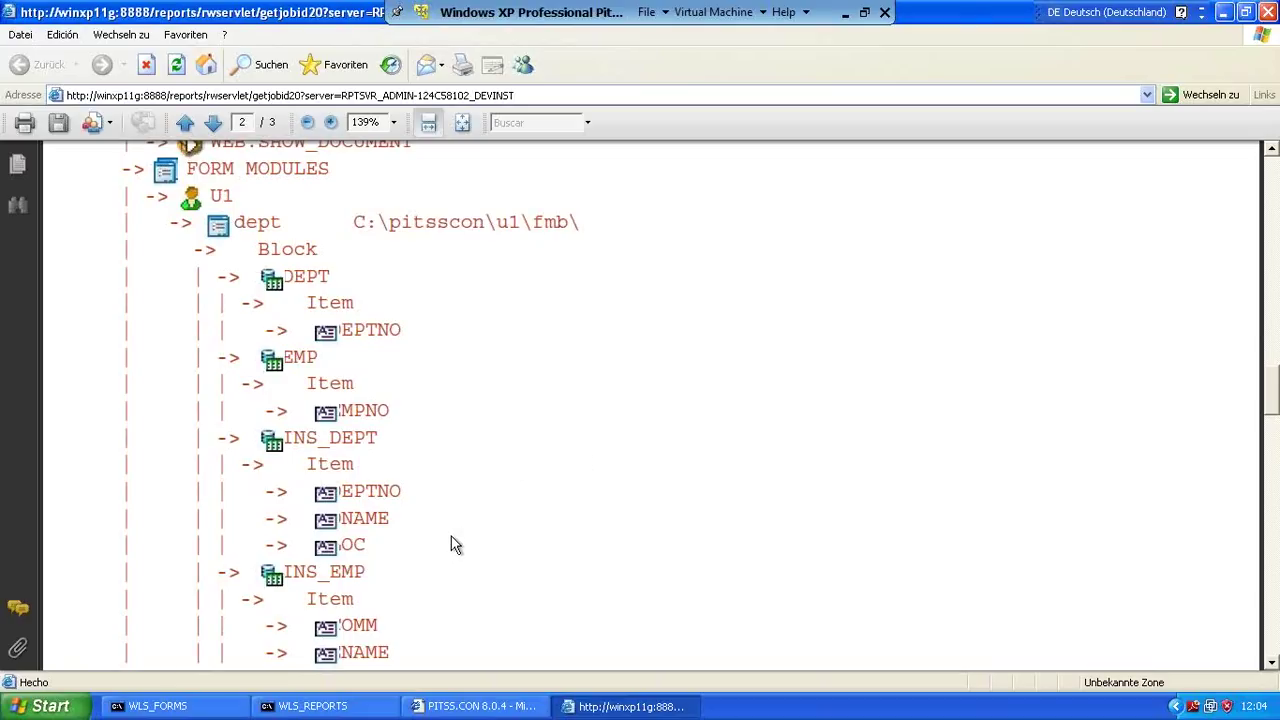
pyautogui.scroll(-1, 519, 505)
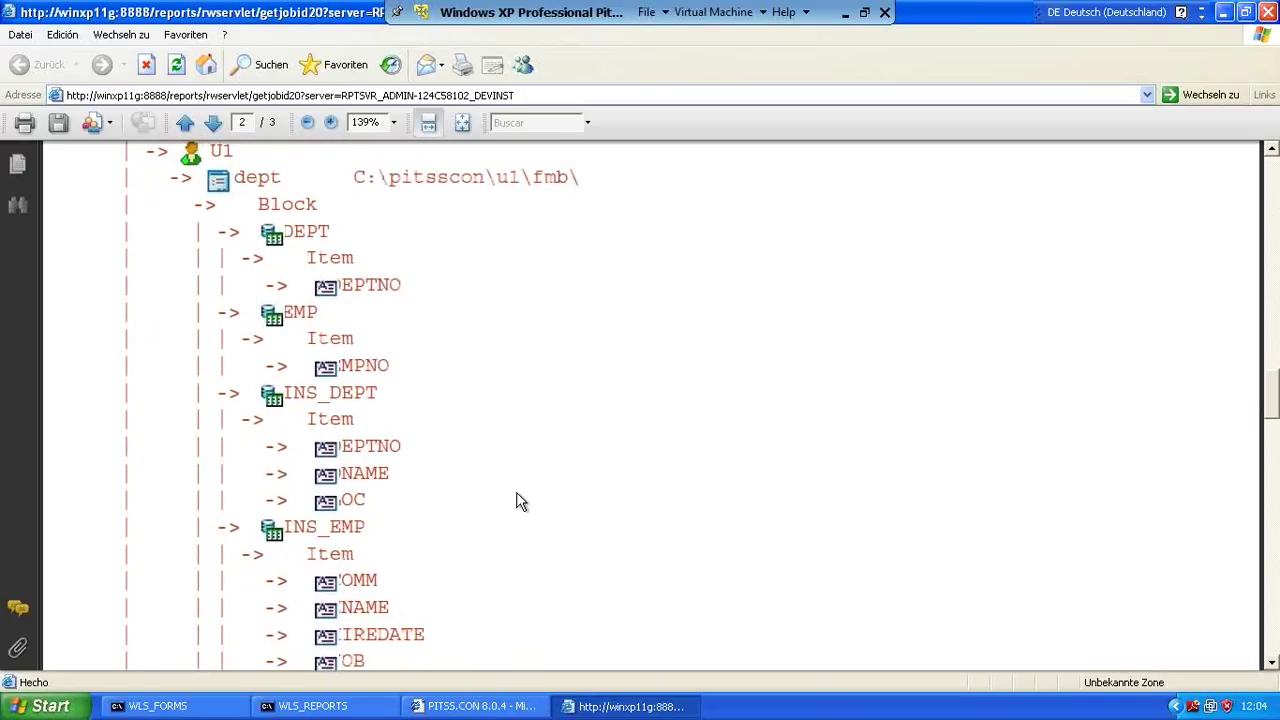
pyautogui.scroll(-4, 519, 502)
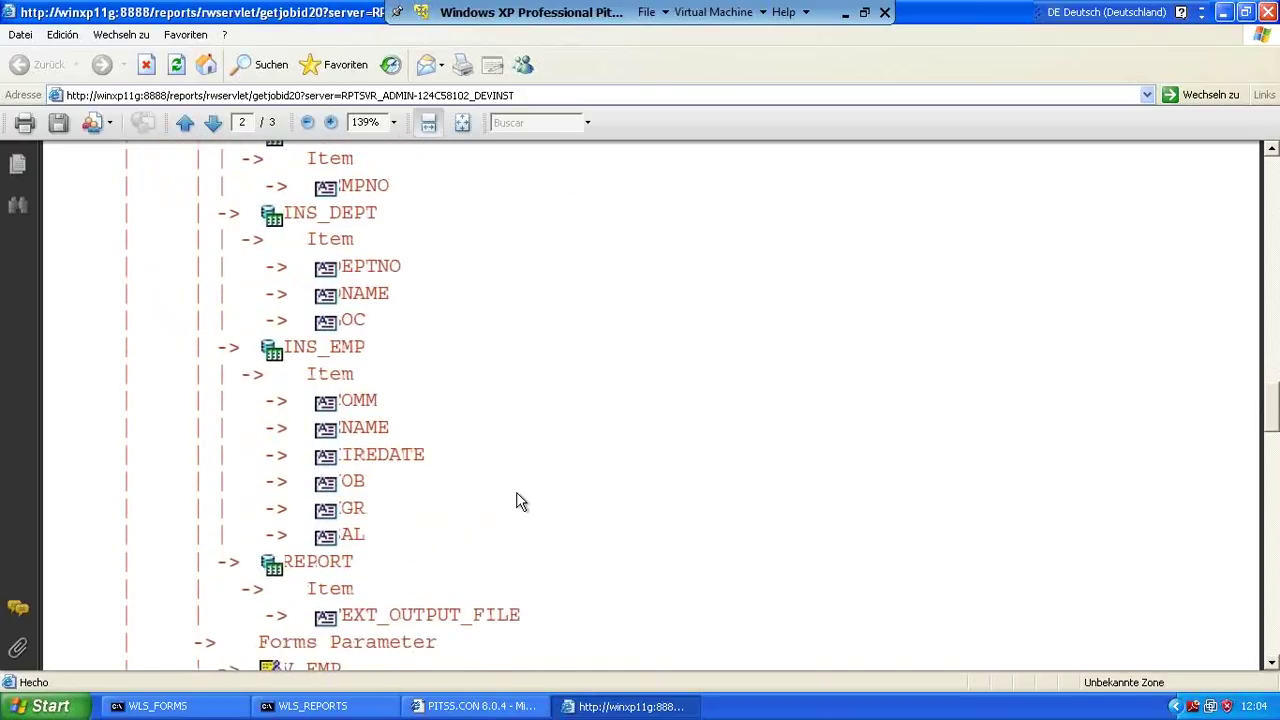
pyautogui.scroll(-4, 519, 502)
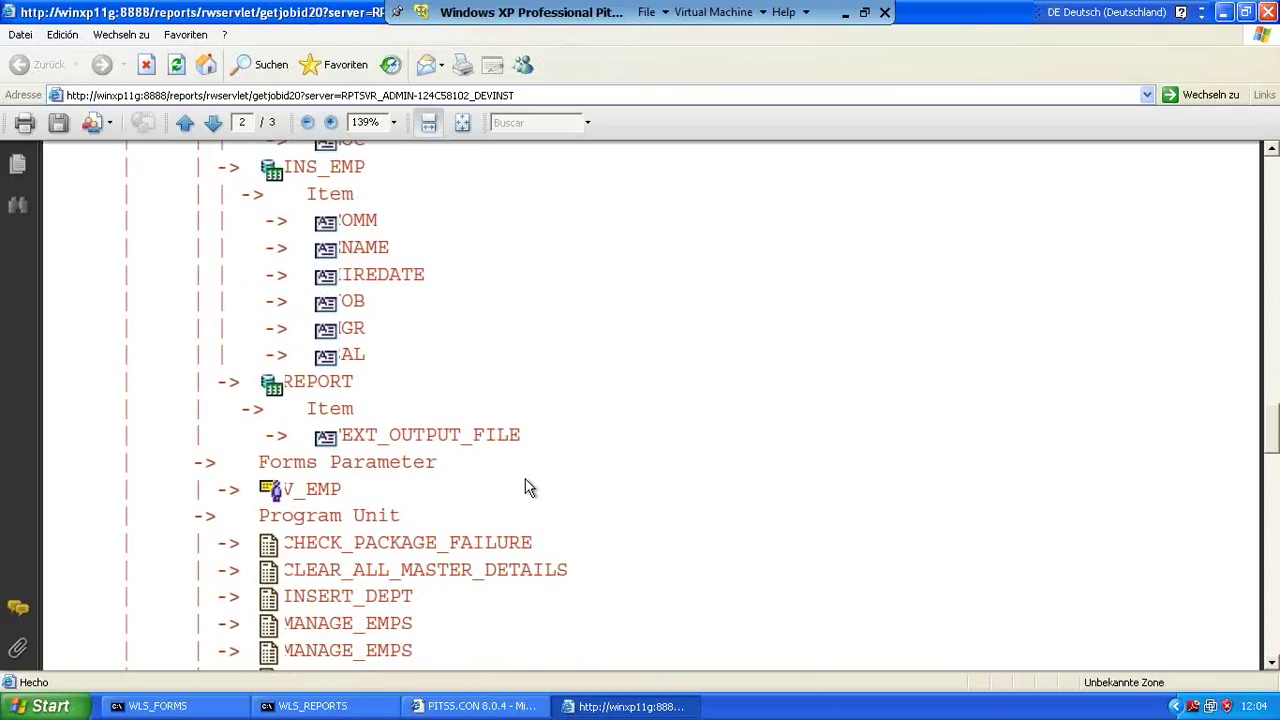
pyautogui.scroll(-2, 527, 485)
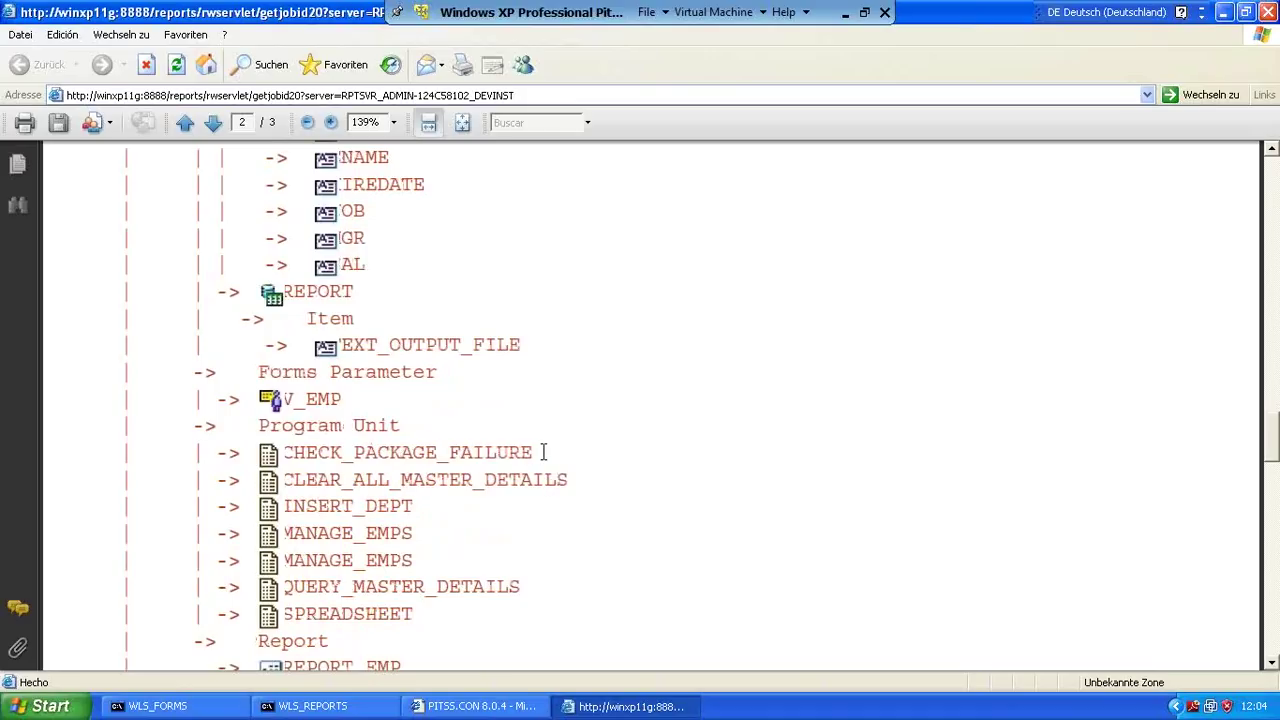
pyautogui.scroll(-1, 543, 452)
pyautogui.scroll(-2, 543, 452)
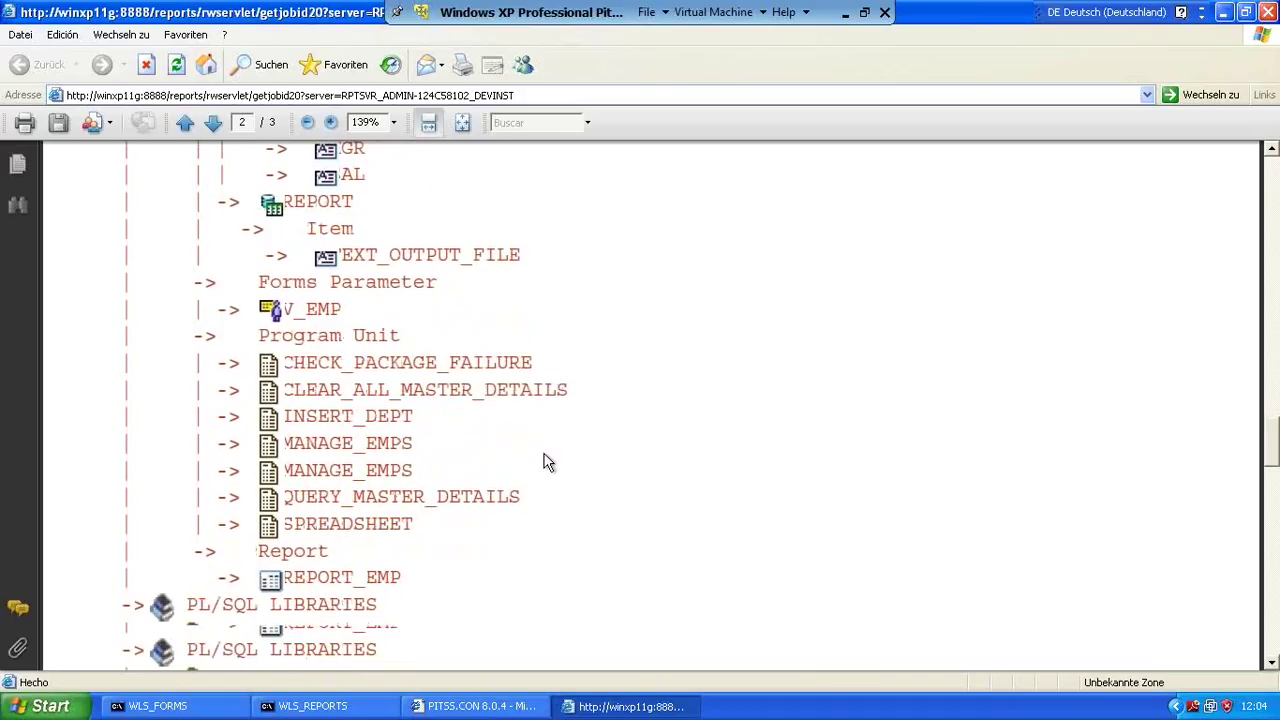
pyautogui.scroll(1, 547, 461)
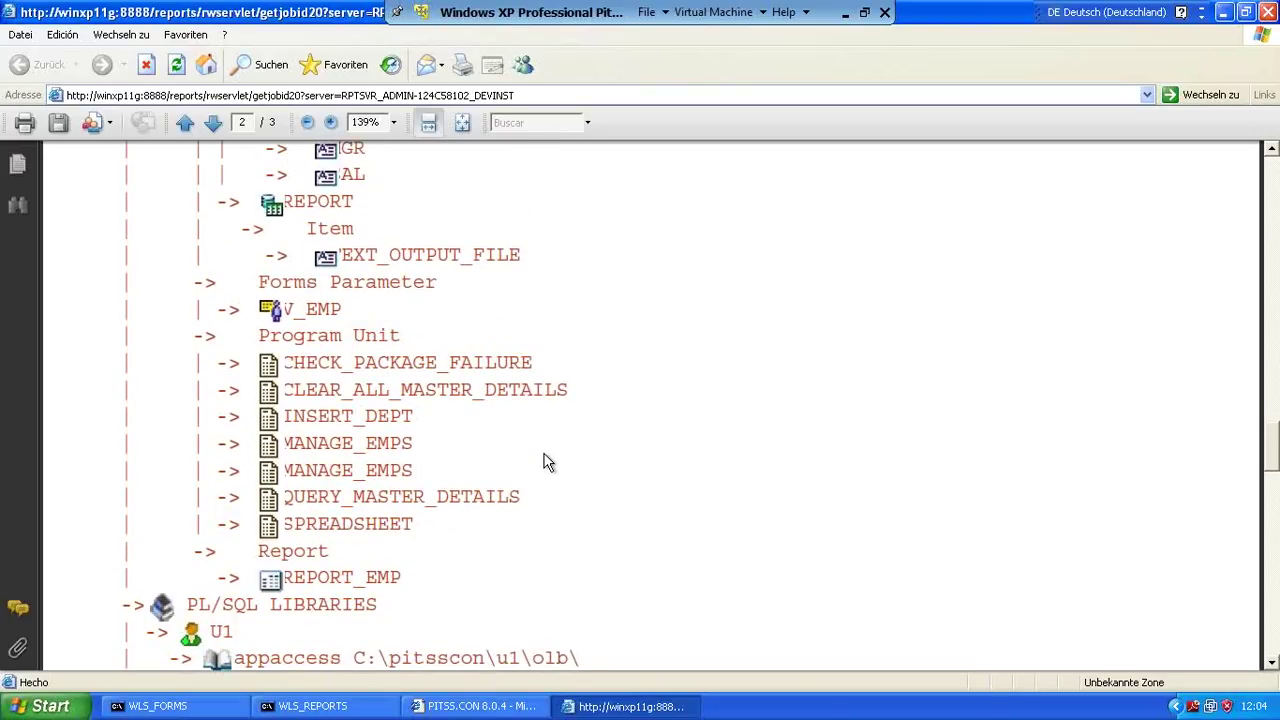
pyautogui.scroll(2, 547, 461)
pyautogui.scroll(-2, 545, 456)
pyautogui.scroll(-2, 547, 461)
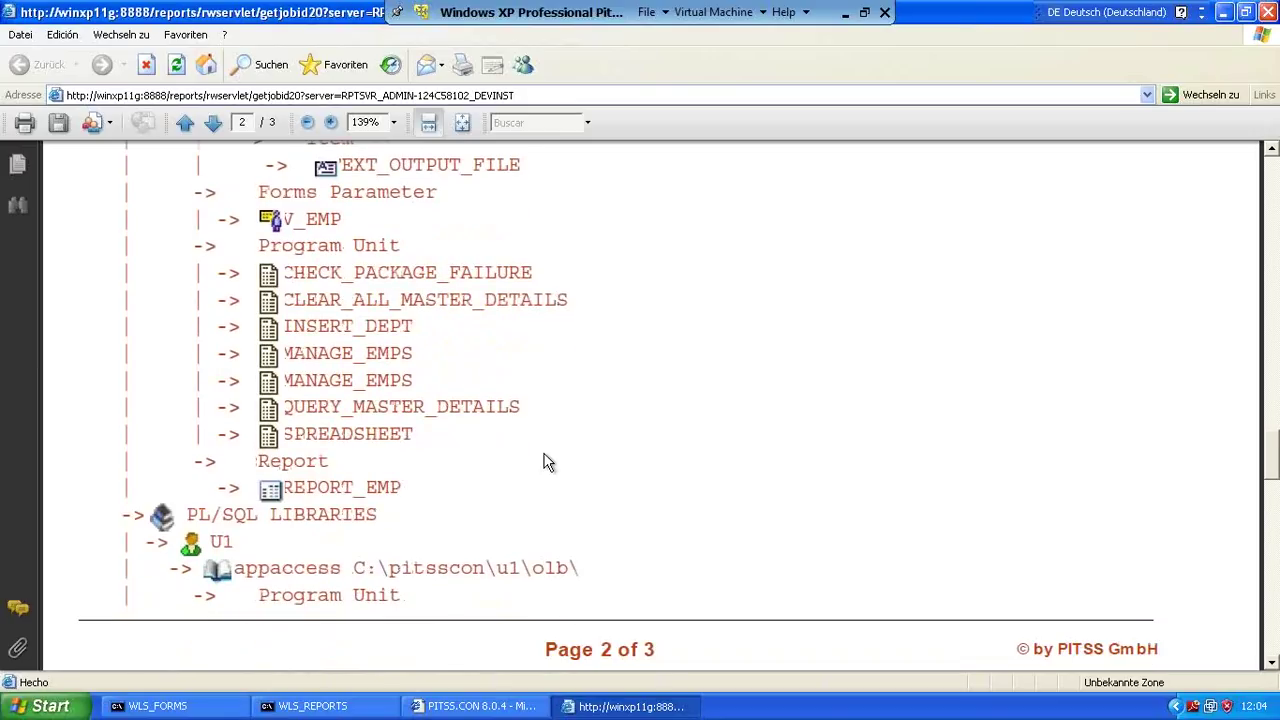
pyautogui.scroll(-5, 547, 461)
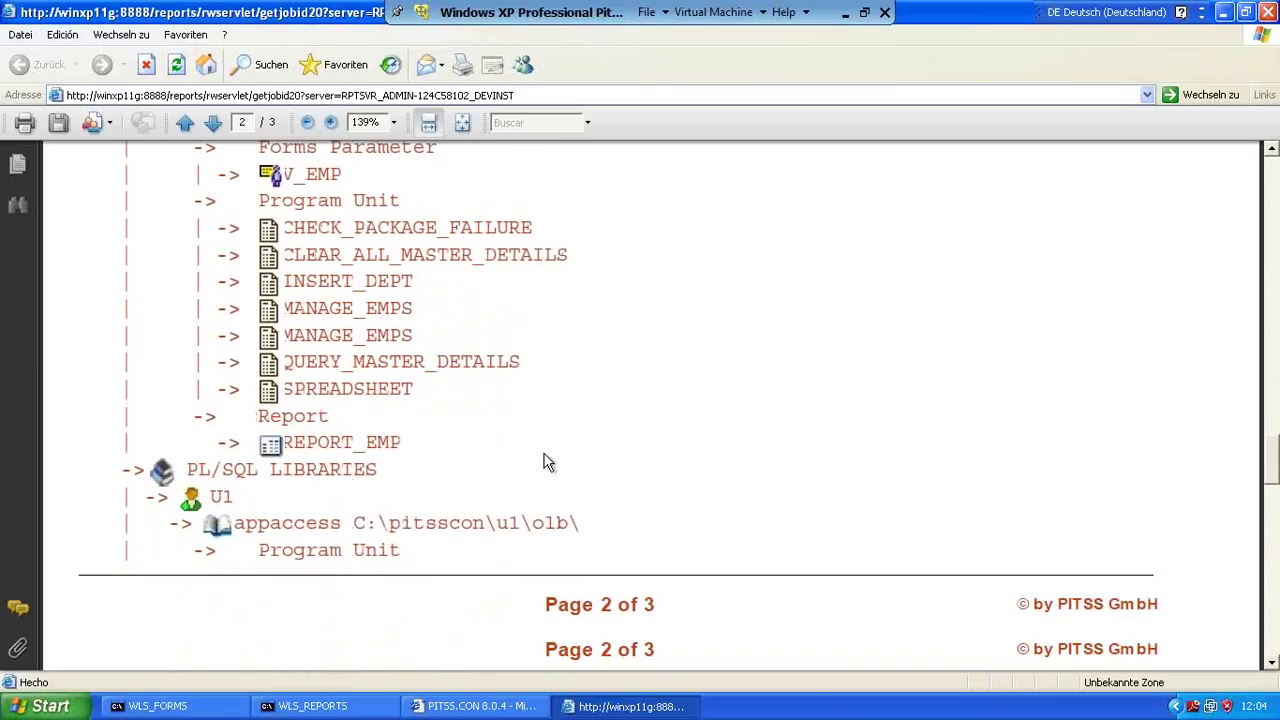
pyautogui.scroll(-5, 547, 461)
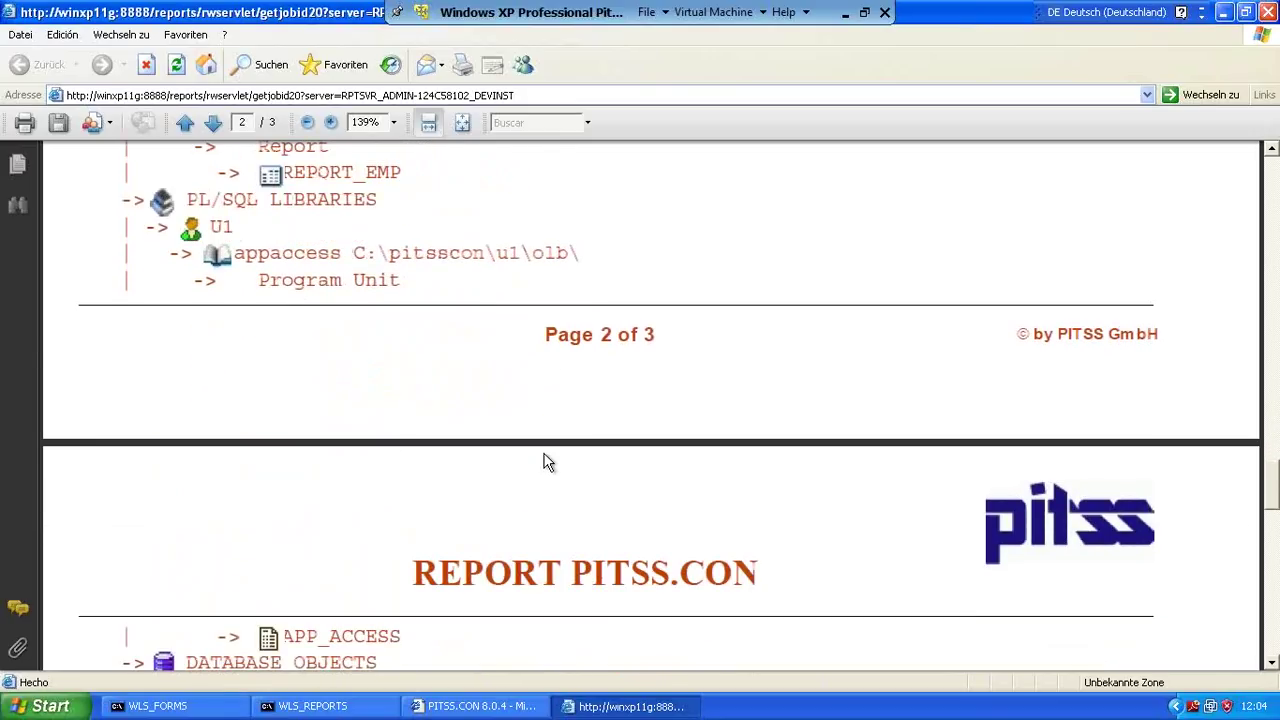
pyautogui.scroll(-1, 546, 458)
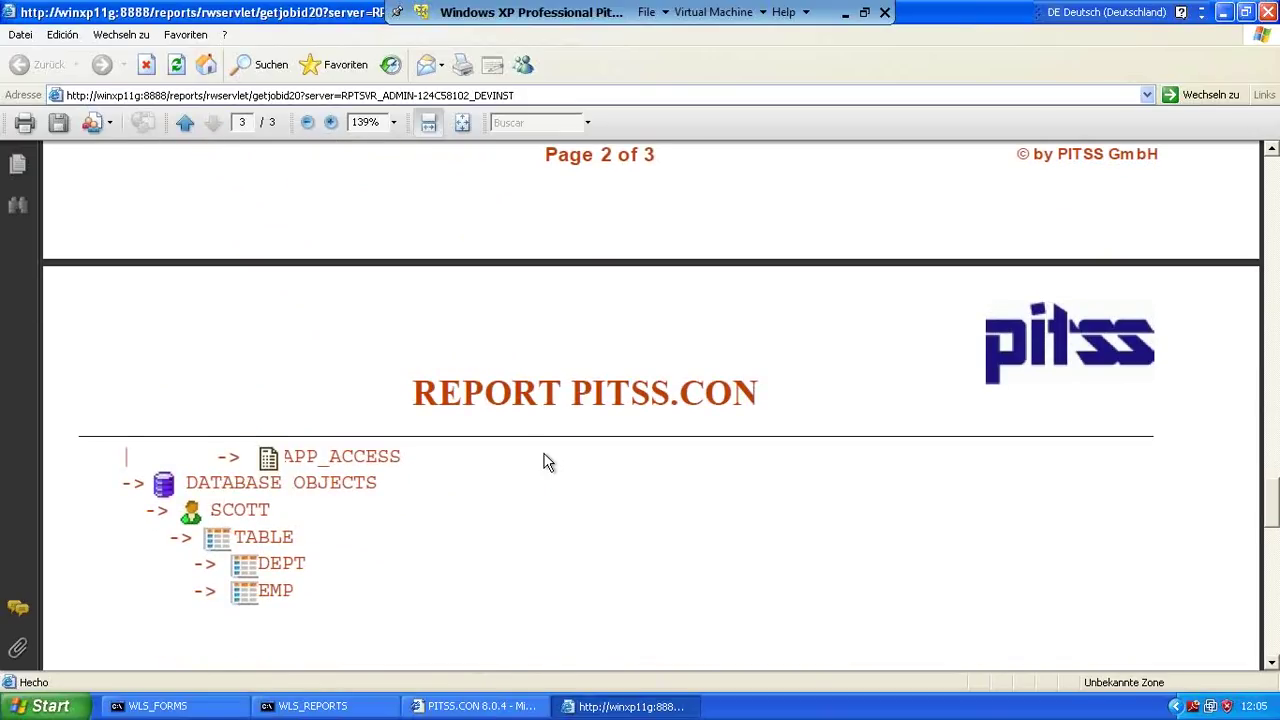
pyautogui.scroll(-5, 547, 461)
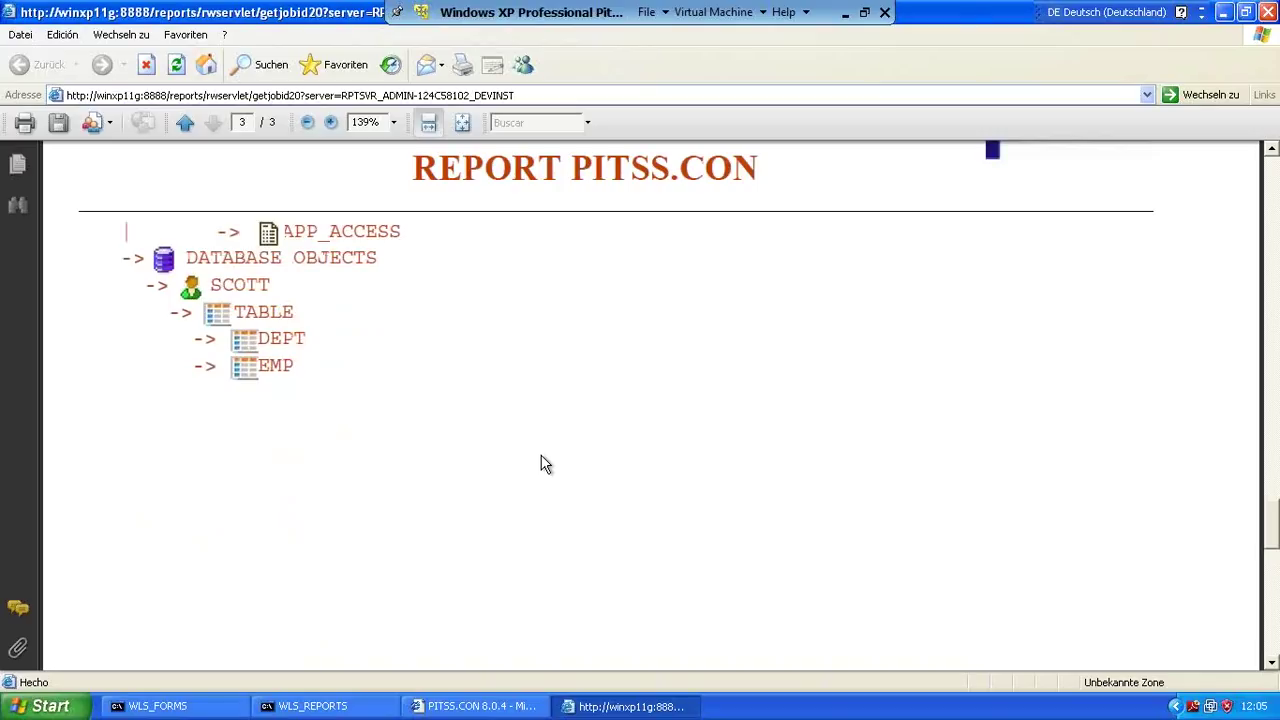
pyautogui.click(846, 13)
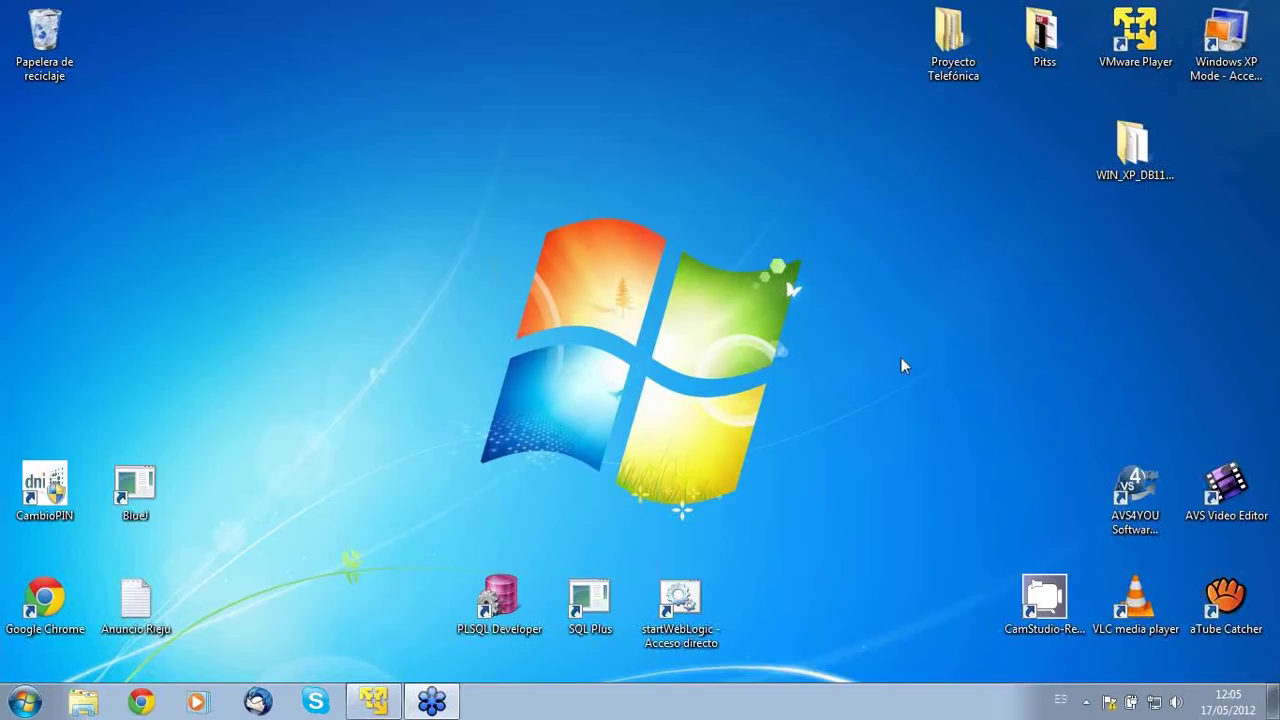